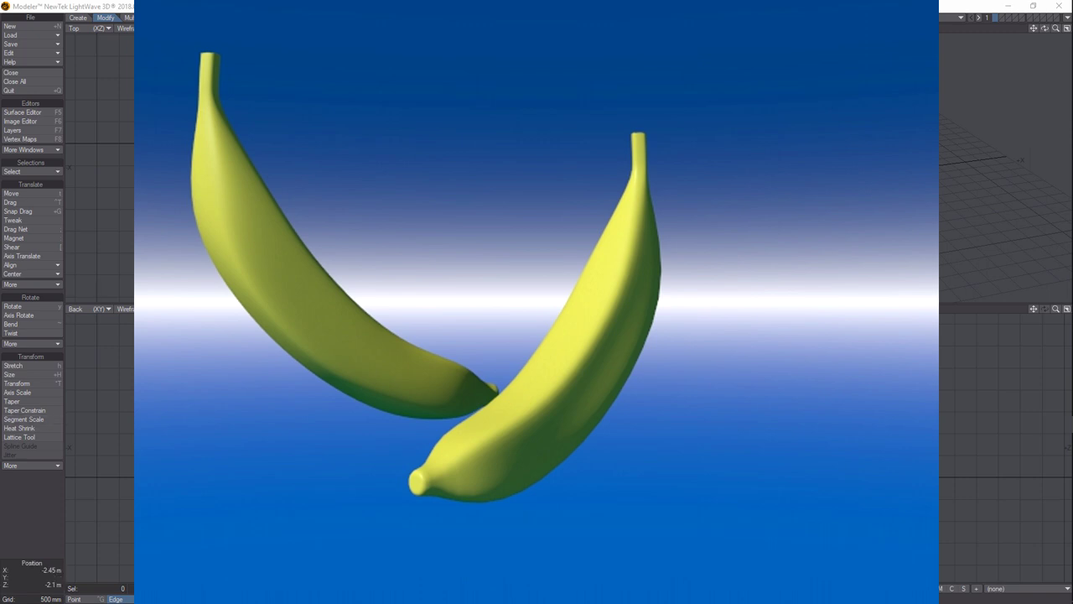
Draw a box about 6.7 m wide, 1.025 m high and 1.35 m deep with 8 × 2 × 2 segments.
{"action": "left_click", "coordinate": [77, 17]}
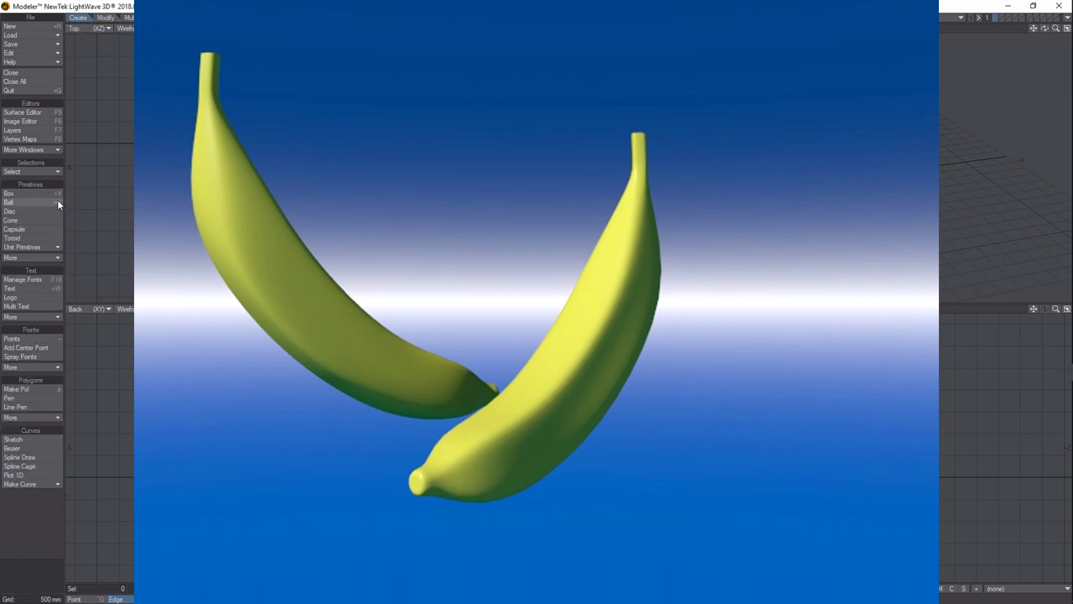
{"action": "left_click", "coordinate": [42, 193]}
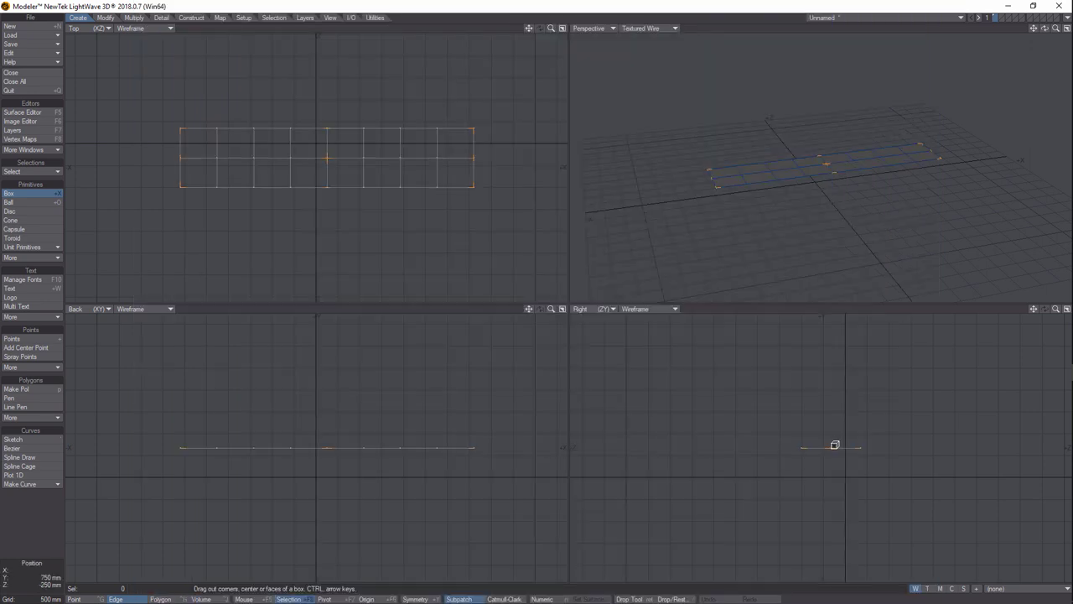
{"action": "left_click_drag", "start_coordinate": [834, 444], "coordinate": [830, 403]}
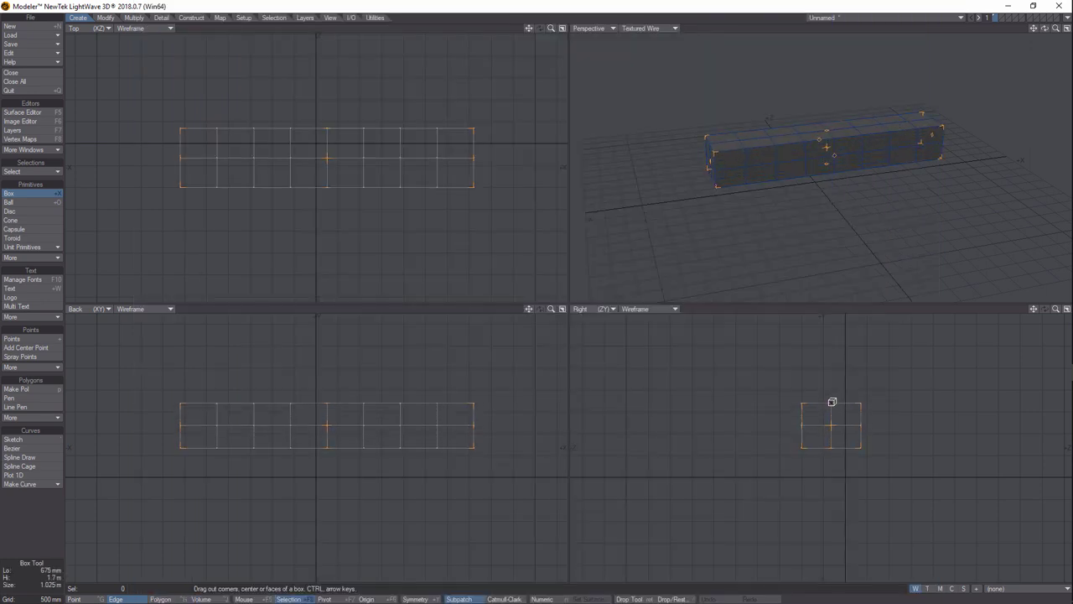
Set the box's height to 1.35 m and width to 7 m numerically, and finish creating the box.
{"action": "left_click", "coordinate": [552, 600]}
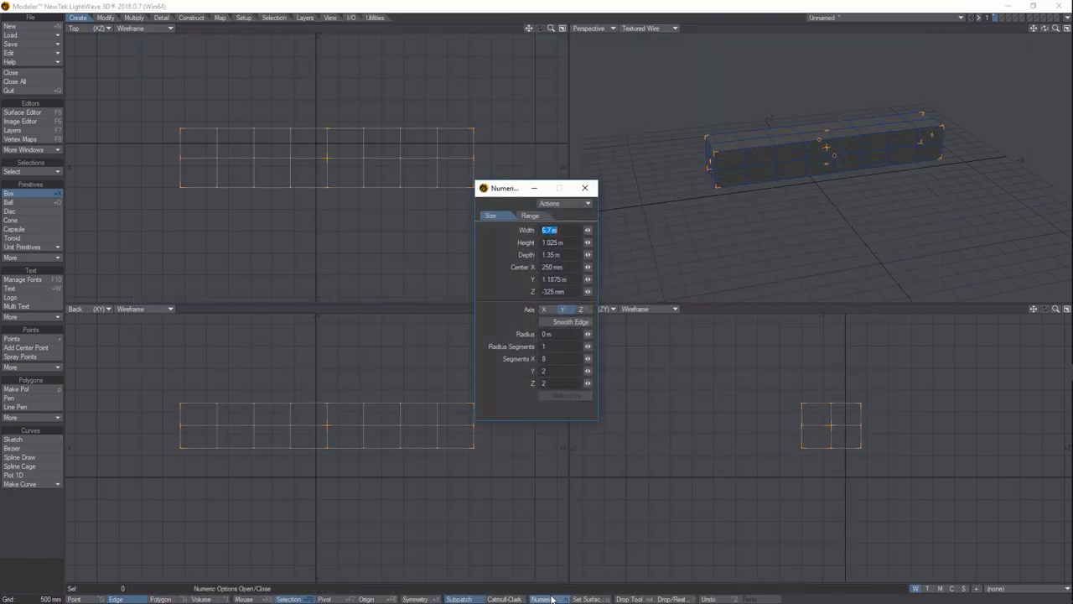
{"action": "left_click", "coordinate": [565, 242]}
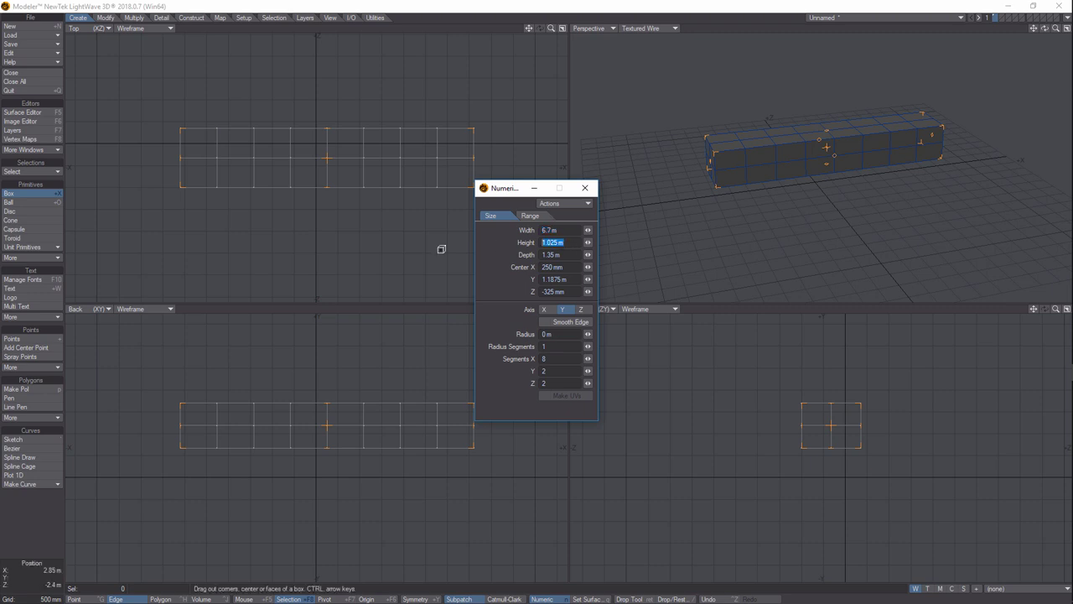
{"action": "type", "text": "1.35"}
{"action": "key", "text": "Return"}
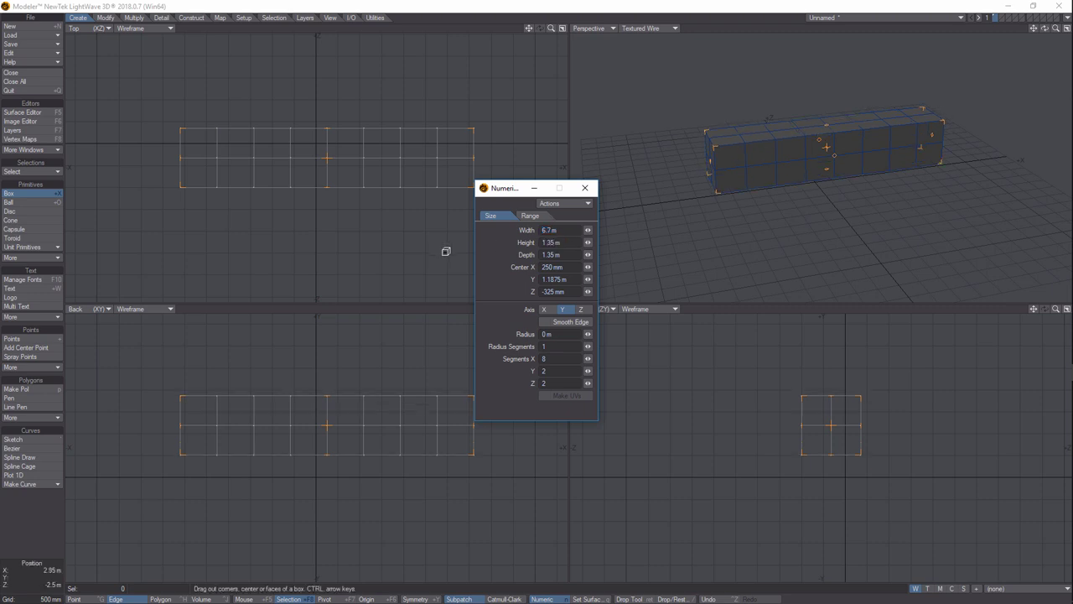
{"action": "left_click", "coordinate": [564, 230]}
{"action": "type", "text": "7"}
{"action": "key", "text": "Return"}
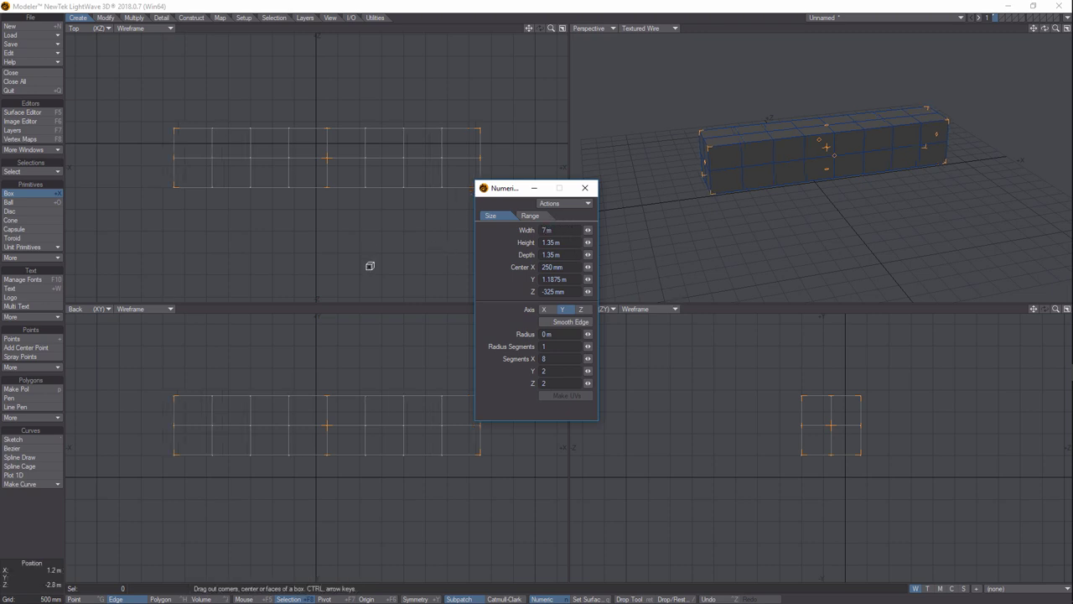
{"action": "left_click", "coordinate": [583, 188]}
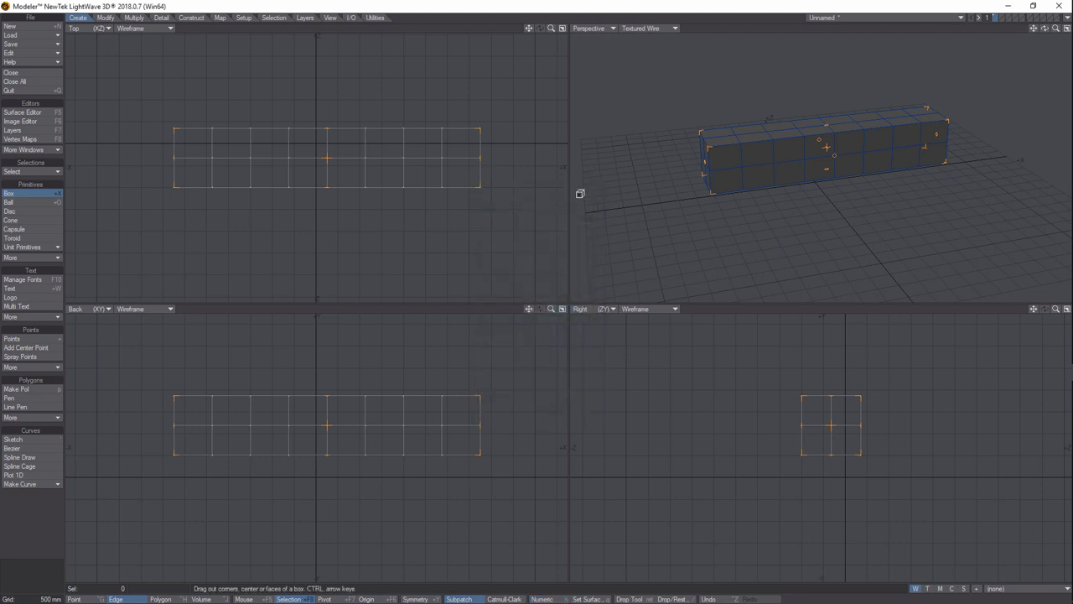
{"action": "key", "text": "space"}
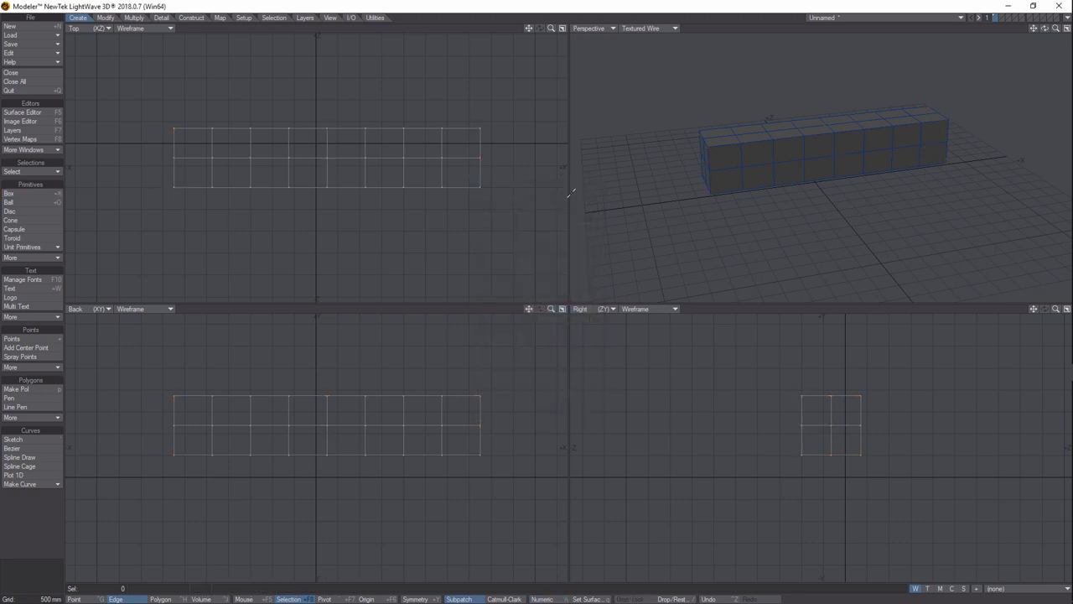
Select all polygons of the last segment at the box's +X end and scale them down around their centre to a narrow block.
{"action": "left_click", "coordinate": [155, 600]}
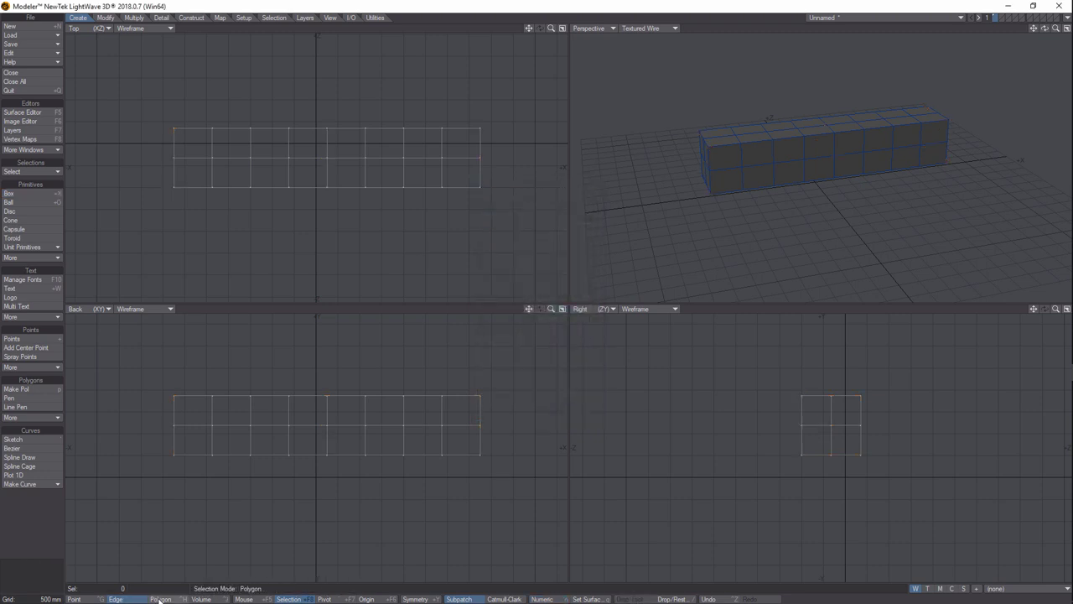
{"action": "left_click", "coordinate": [161, 599]}
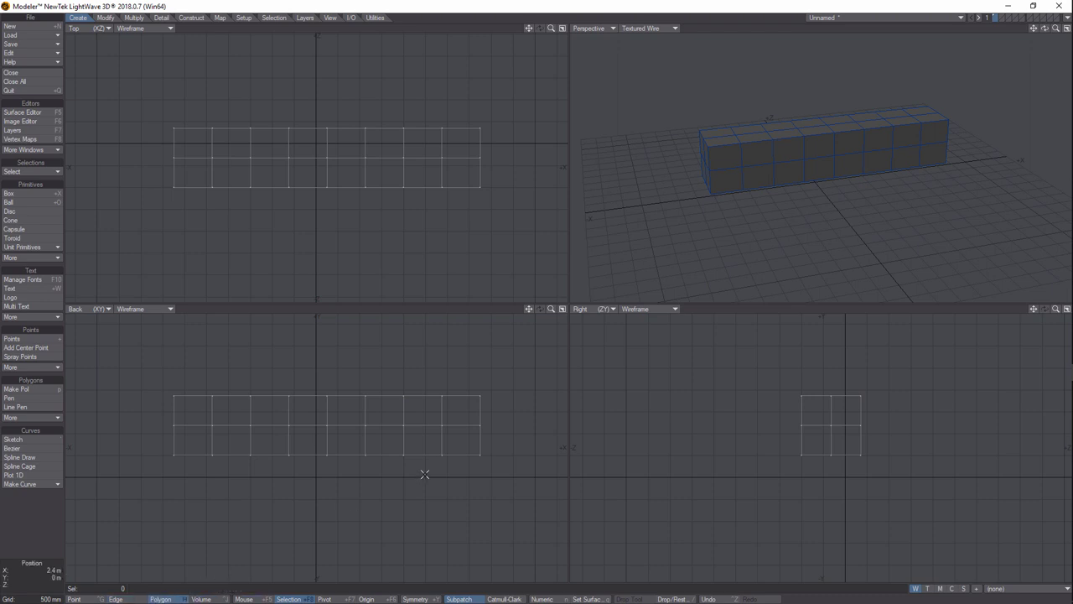
{"action": "mouse_move", "coordinate": [507, 392]}
{"action": "right_mouse_down"}
{"action": "mouse_move", "coordinate": [453, 363]}
{"action": "mouse_move", "coordinate": [427, 386]}
{"action": "mouse_move", "coordinate": [425, 445]}
{"action": "mouse_move", "coordinate": [455, 496]}
{"action": "mouse_move", "coordinate": [515, 440]}
{"action": "mouse_move", "coordinate": [496, 383]}
{"action": "right_mouse_up"}
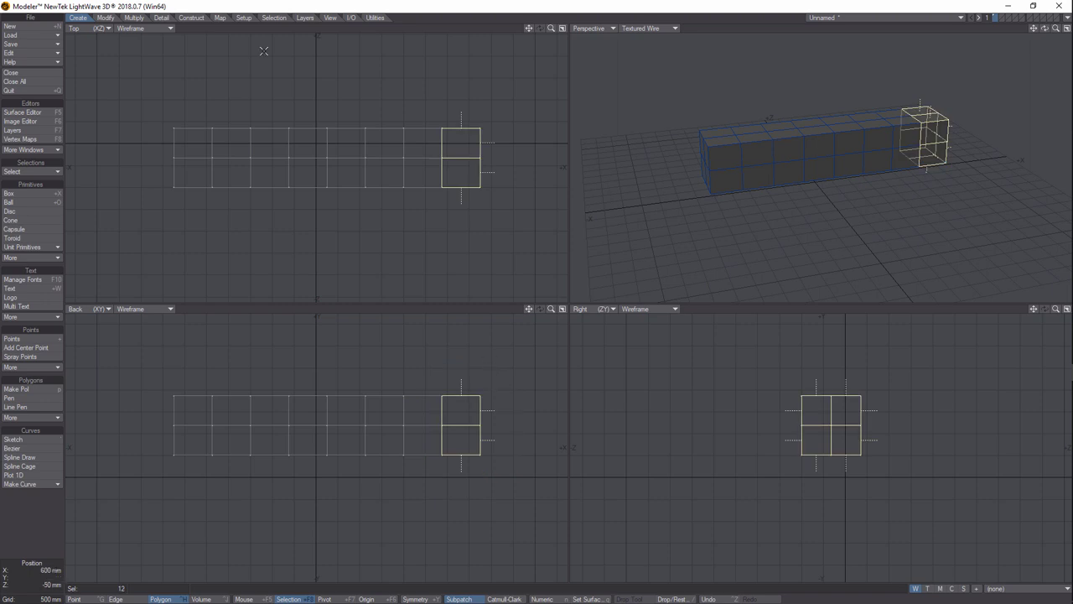
{"action": "left_click", "coordinate": [106, 19]}
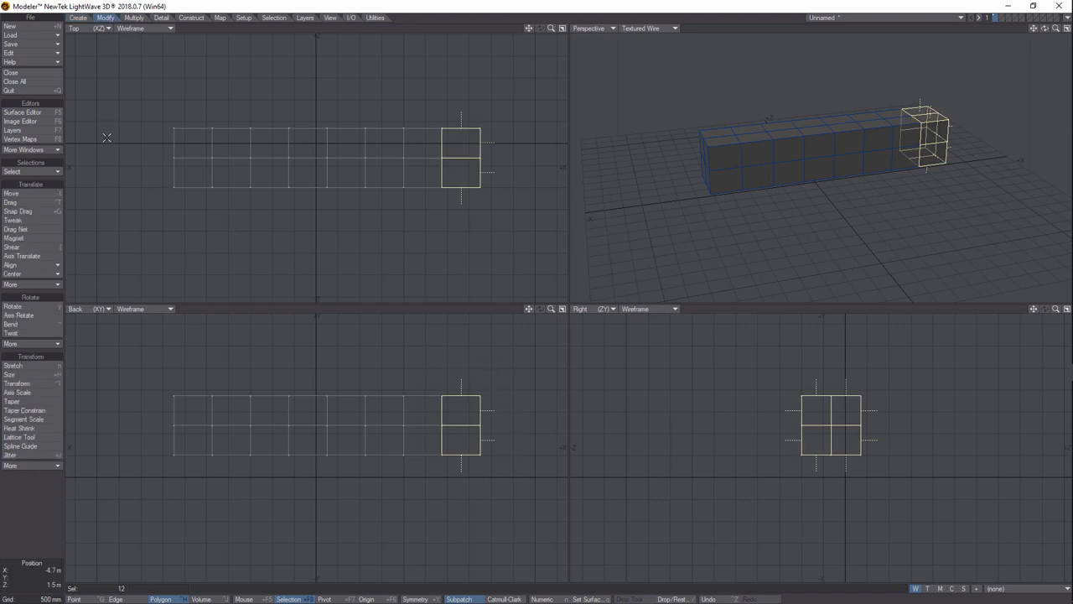
{"action": "left_click", "coordinate": [25, 374]}
{"action": "left_click_drag", "start_coordinate": [484, 425], "coordinate": [426, 424]}
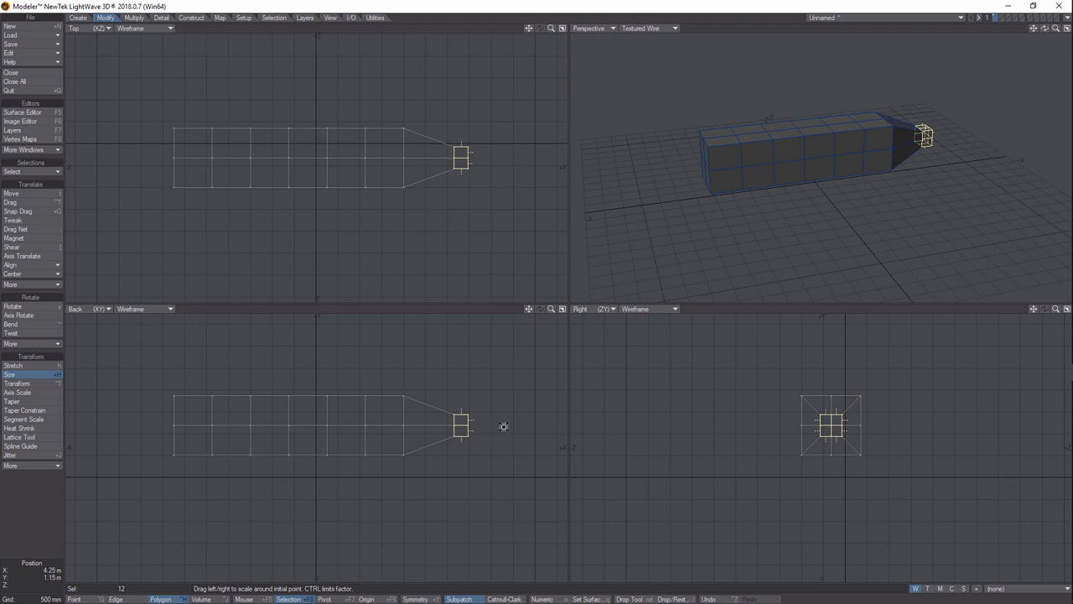
{"action": "key", "text": "space"}
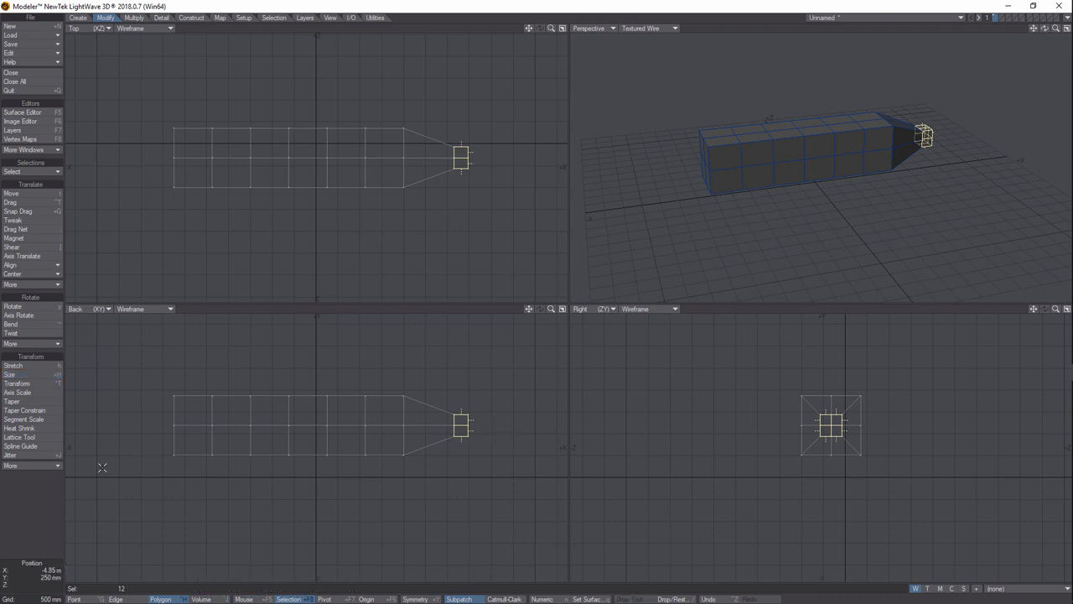
Select the four end polygons at the box's -X end, scale them down around their centre, and clear the selection.
{"action": "left_click", "coordinate": [27, 508]}
{"action": "mouse_move", "coordinate": [179, 481]}
{"action": "right_mouse_down"}
{"action": "mouse_move", "coordinate": [192, 421]}
{"action": "mouse_move", "coordinate": [185, 377]}
{"action": "mouse_move", "coordinate": [154, 383]}
{"action": "mouse_move", "coordinate": [157, 464]}
{"action": "mouse_move", "coordinate": [179, 480]}
{"action": "right_mouse_up"}
{"action": "left_click", "coordinate": [41, 374]}
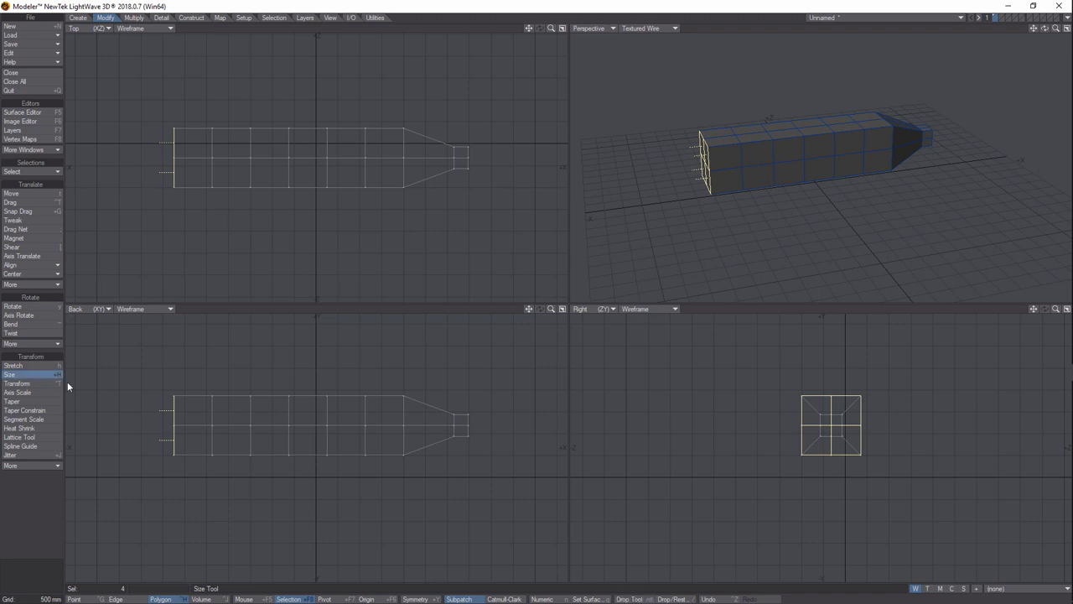
{"action": "left_click_drag", "start_coordinate": [171, 424], "coordinate": [106, 425]}
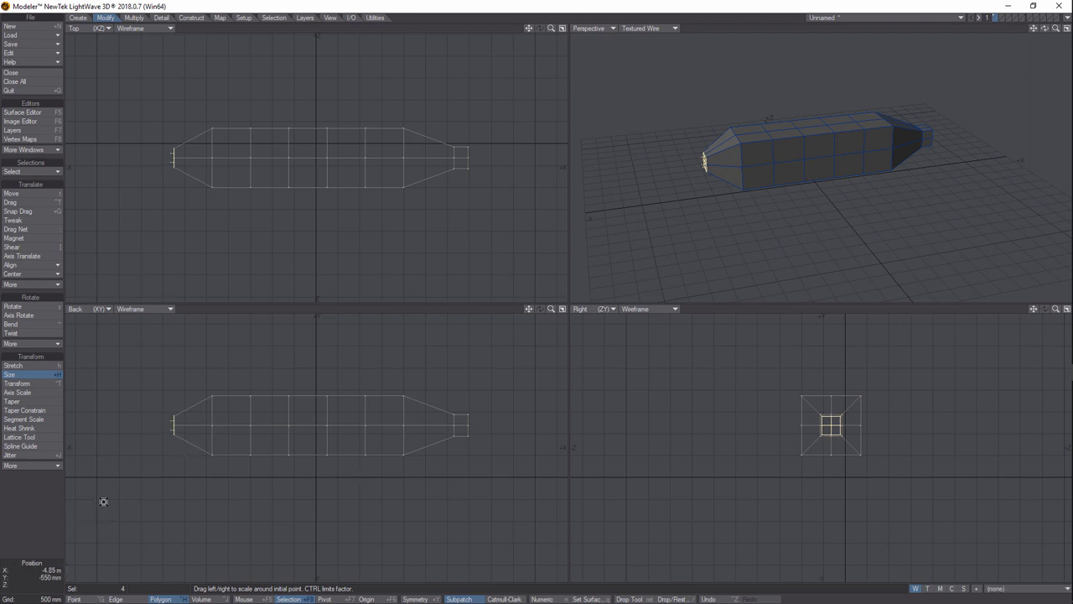
{"action": "key", "text": "space"}
{"action": "left_click", "coordinate": [21, 501]}
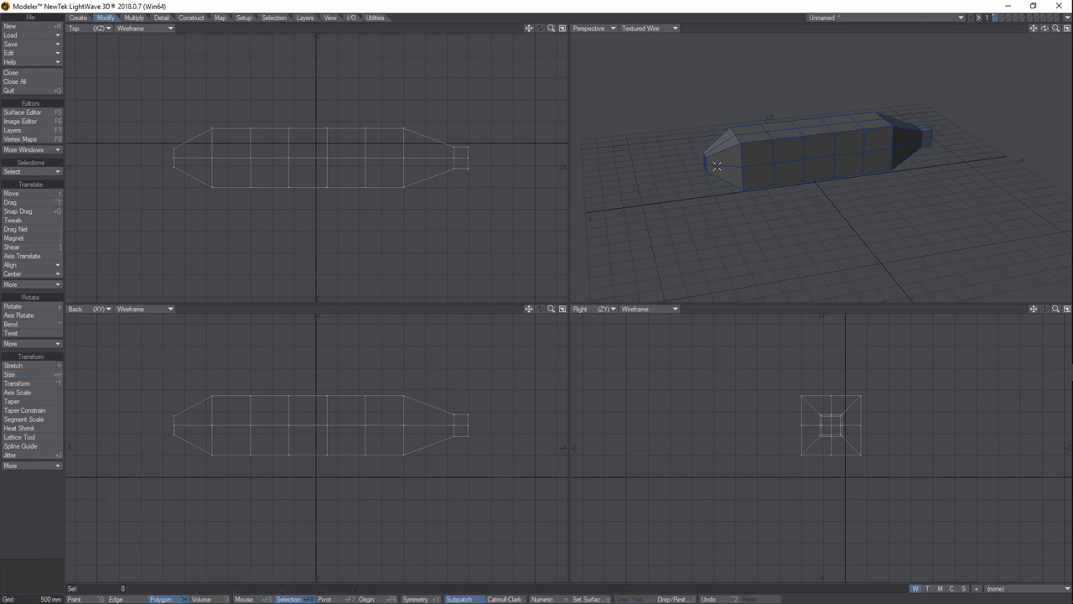
Select the four end polygons of the narrow +X block and move them outward along X to lengthen the banana's stem.
{"action": "left_click_drag", "start_coordinate": [1044, 28], "coordinate": [985, 41]}
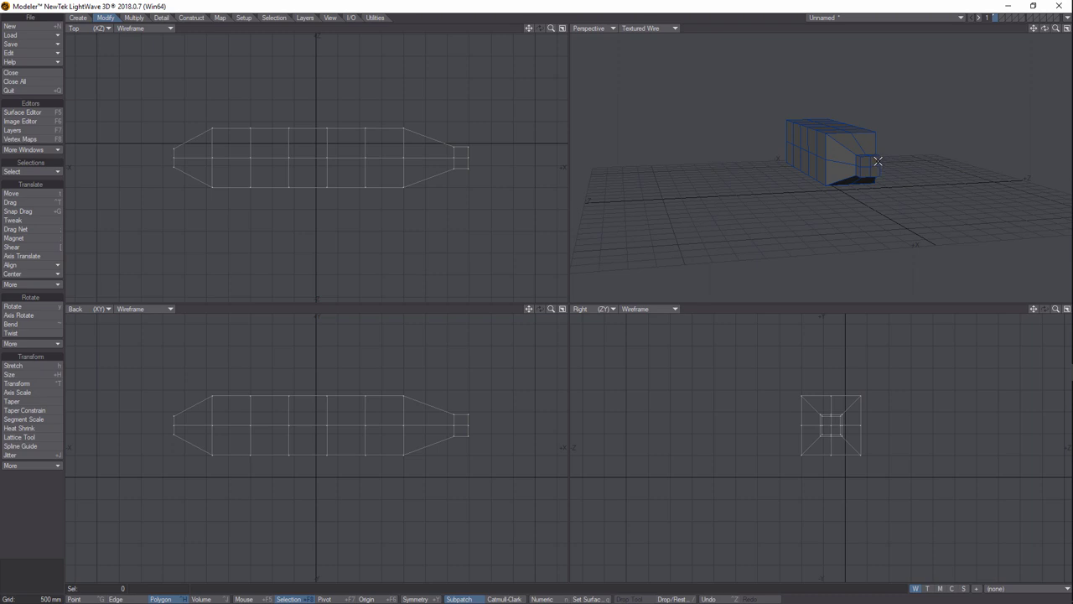
{"action": "left_click_drag", "start_coordinate": [877, 160], "coordinate": [872, 168]}
{"action": "key", "text": "t"}
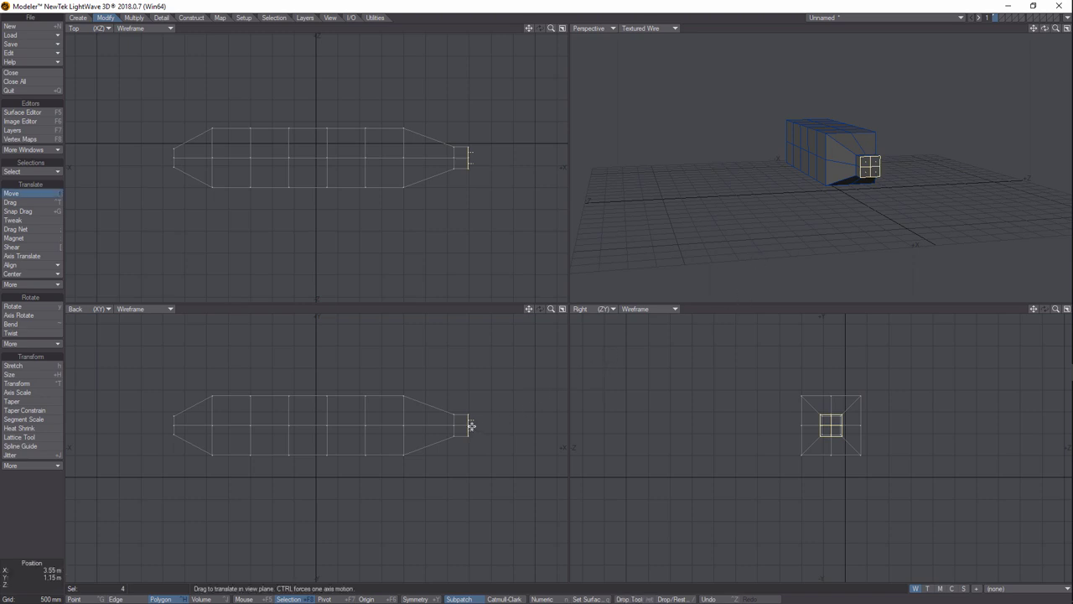
{"action": "left_click_drag", "start_coordinate": [471, 426], "coordinate": [510, 426]}
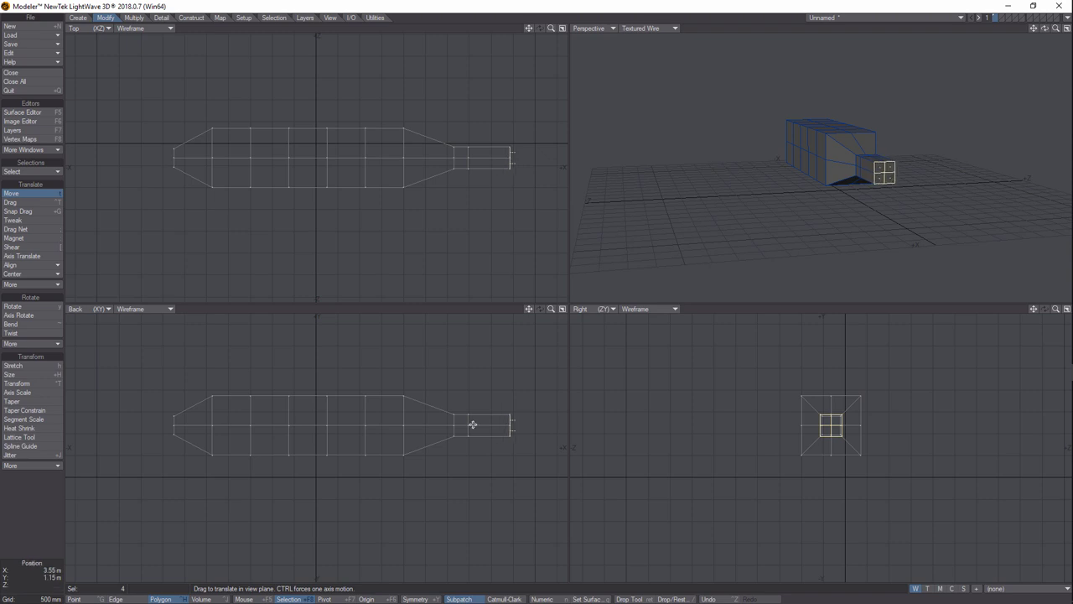
{"action": "key", "text": "space"}
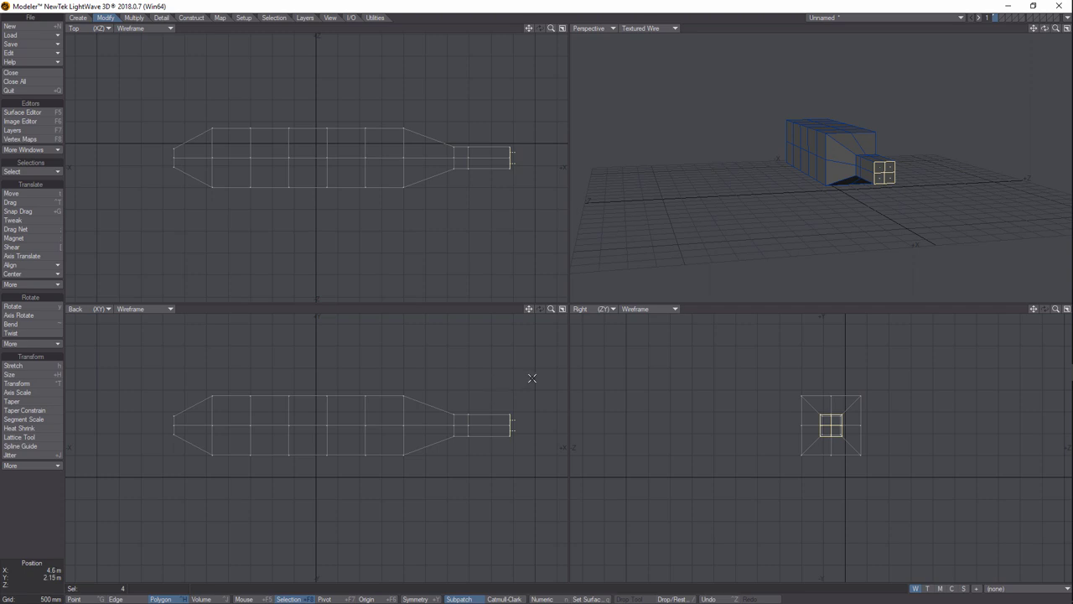
{"action": "left_click", "coordinate": [35, 508]}
Select the four lengthwise corner edges of one middle body segment, one on each corner of the cross-section.
{"action": "left_click_drag", "start_coordinate": [1045, 29], "coordinate": [922, 39]}
{"action": "left_click", "coordinate": [125, 599]}
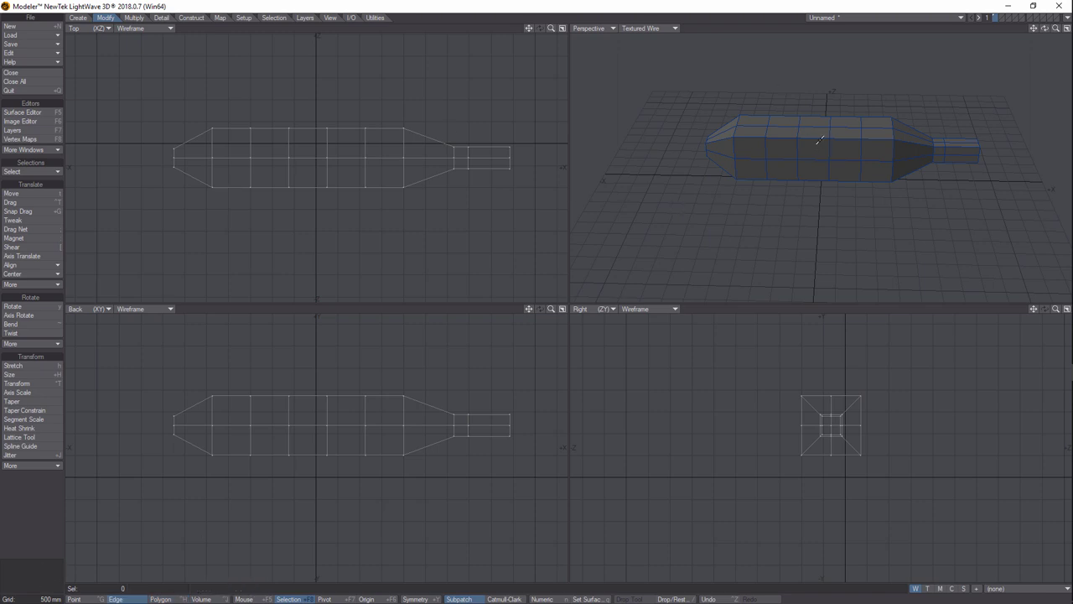
{"action": "left_click", "coordinate": [820, 138]}
{"action": "left_click", "coordinate": [813, 180]}
{"action": "left_click_drag", "start_coordinate": [1045, 27], "coordinate": [948, 40]}
{"action": "left_click", "coordinate": [824, 147]}
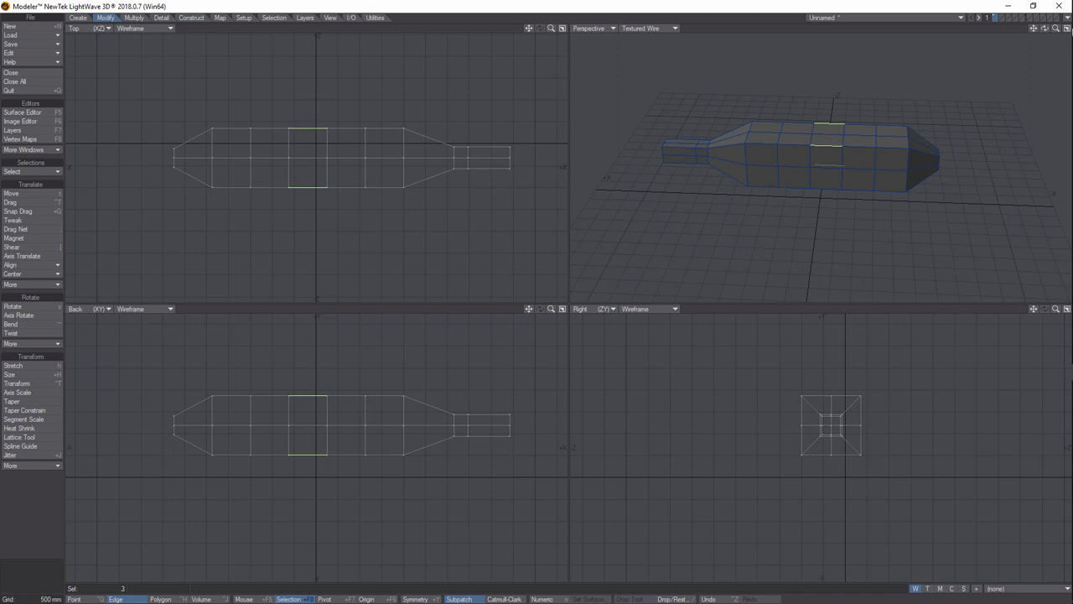
{"action": "left_click_drag", "start_coordinate": [1045, 28], "coordinate": [1045, 40]}
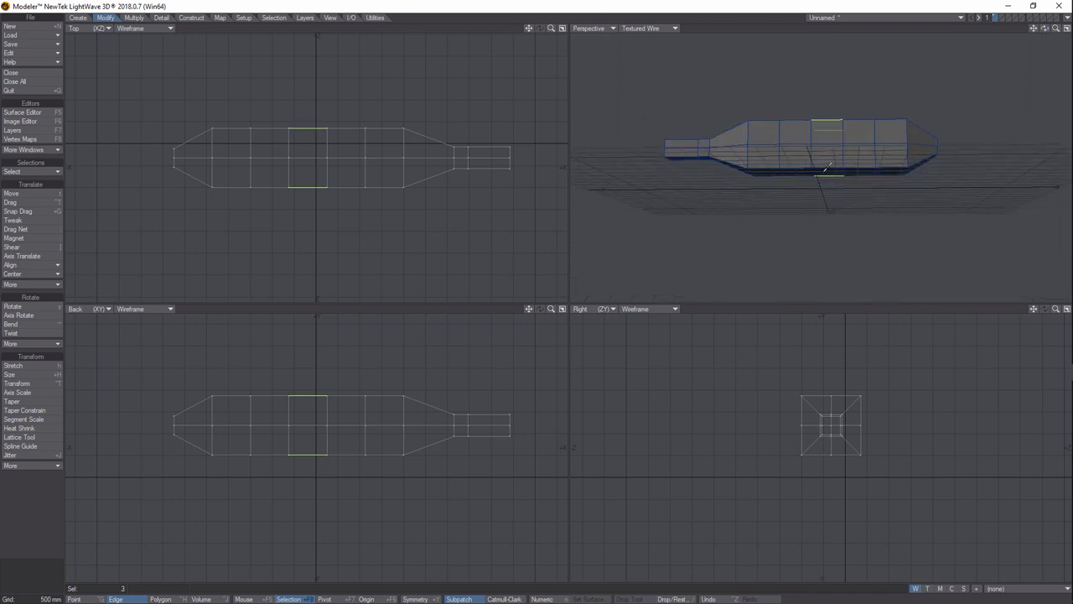
{"action": "left_click_drag", "start_coordinate": [1045, 28], "coordinate": [1027, 48]}
Extend the four selected corner edges to full lengthwise edge loops, chamfer them, and clear the selection.
{"action": "left_click", "coordinate": [133, 17]}
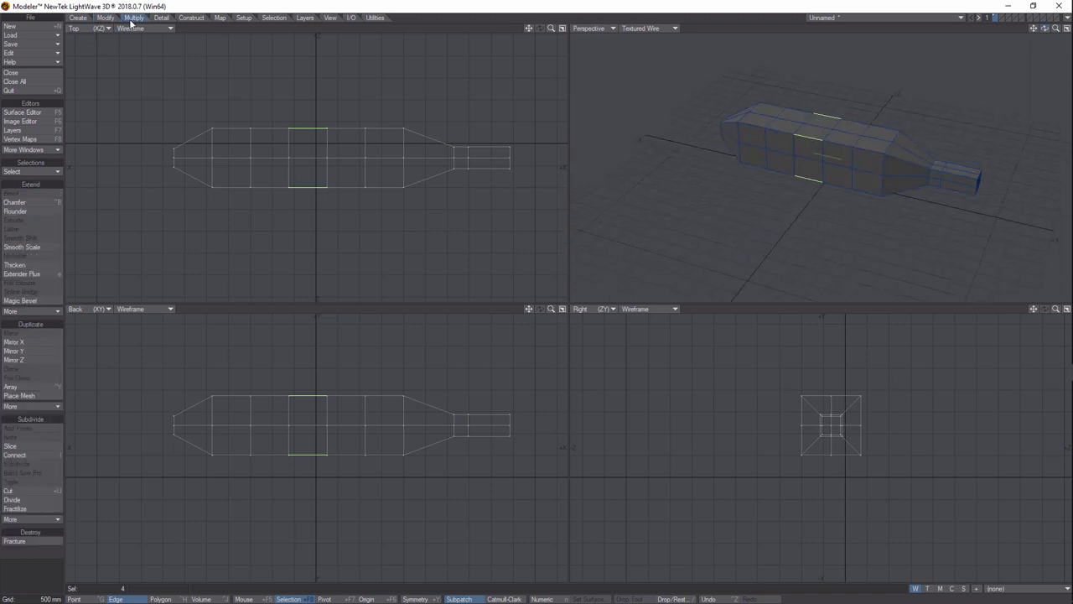
{"action": "left_click", "coordinate": [14, 202]}
{"action": "left_click", "coordinate": [20, 172]}
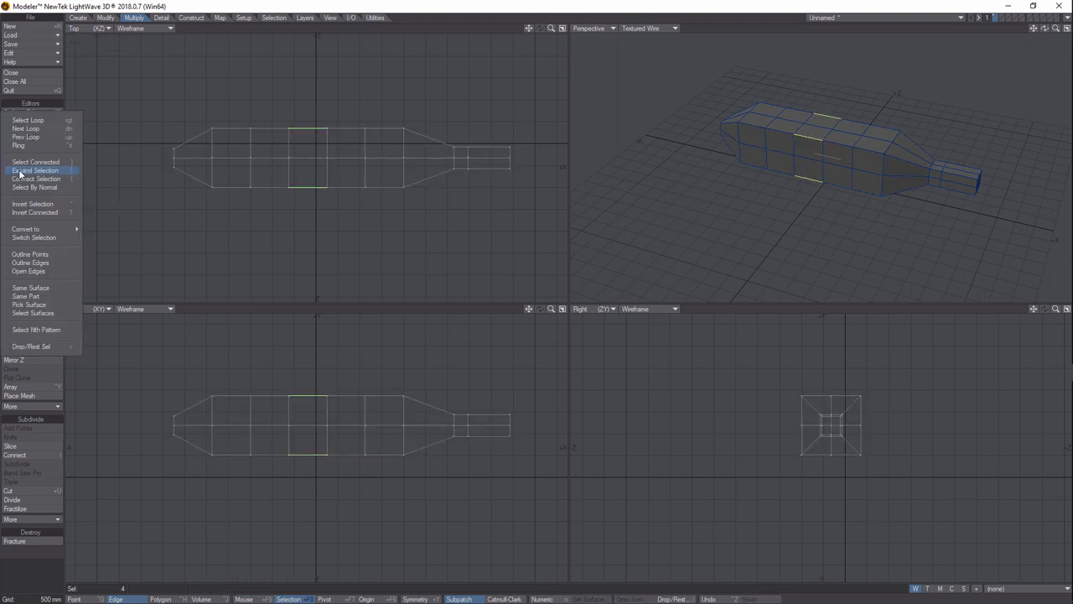
{"action": "left_click", "coordinate": [25, 125]}
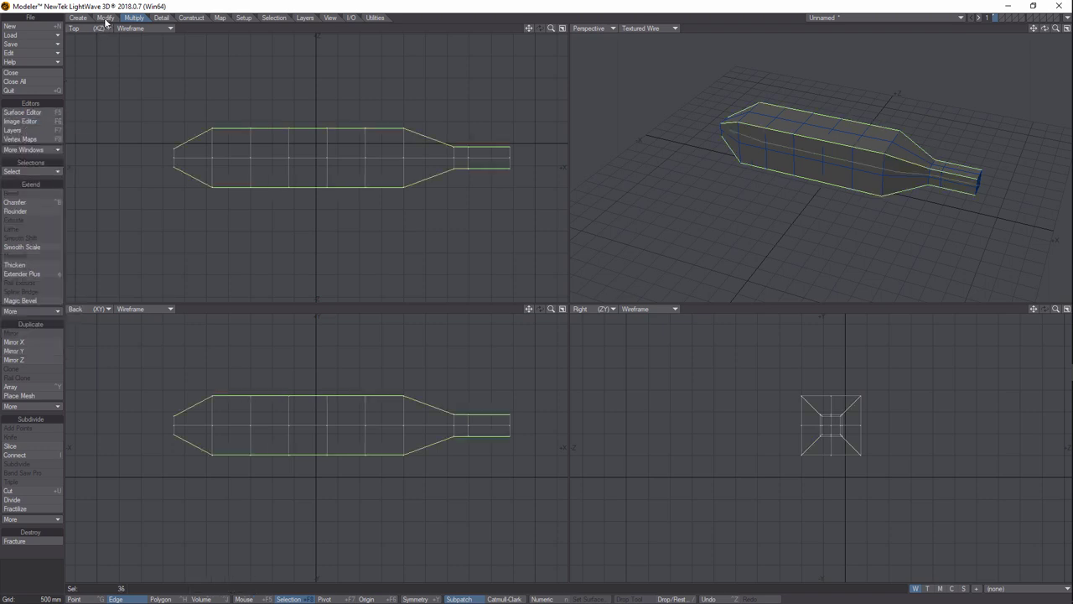
{"action": "left_click", "coordinate": [15, 202]}
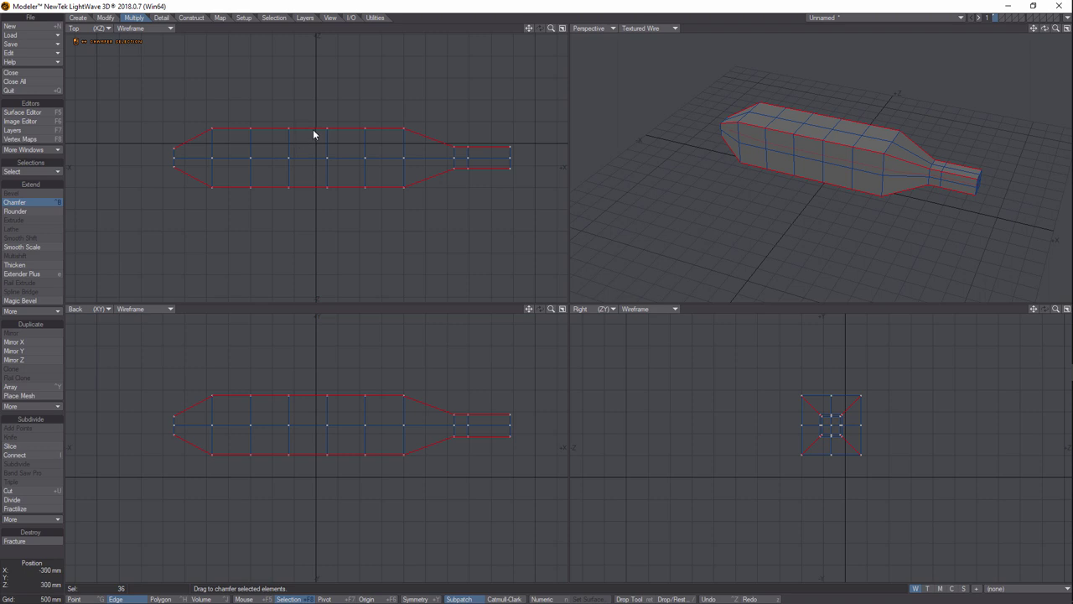
{"action": "left_click_drag", "start_coordinate": [847, 423], "coordinate": [830, 417]}
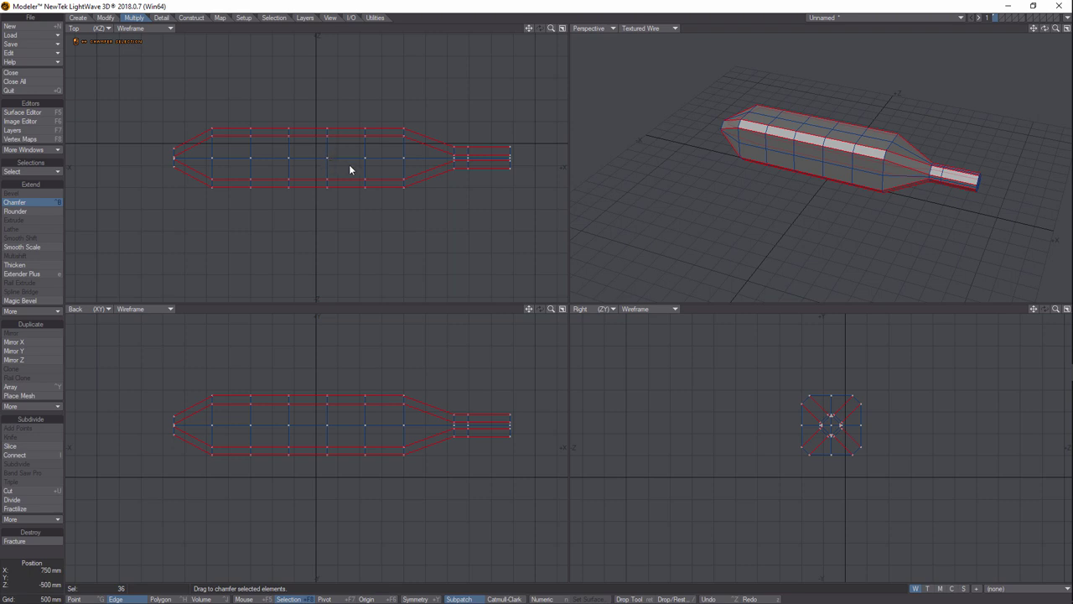
{"action": "key", "text": "space"}
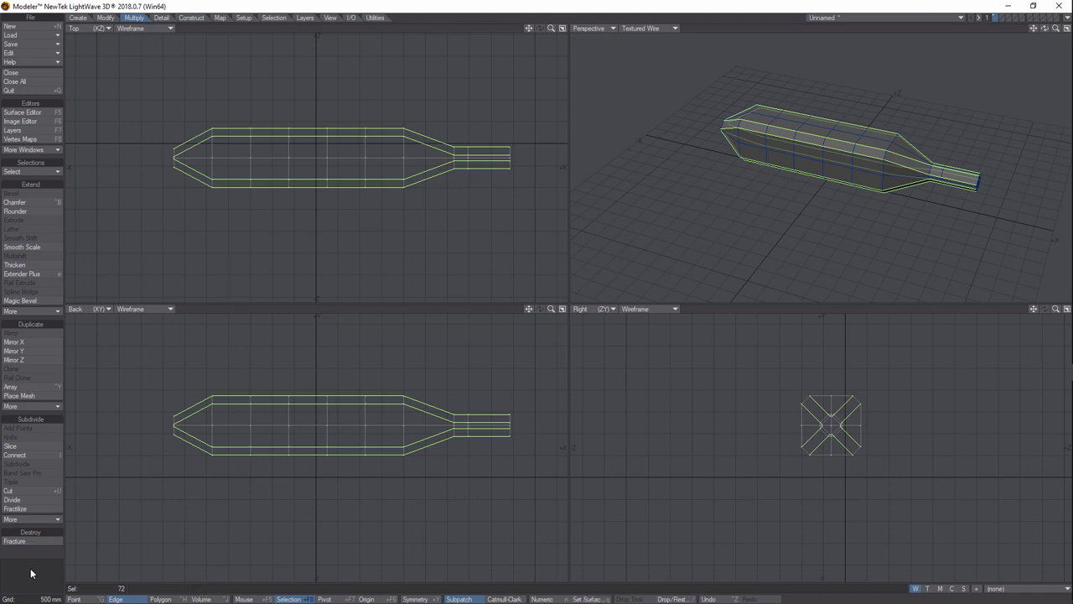
{"action": "left_click", "coordinate": [47, 559]}
Select the polygons capping the stem's end, triple them into triangles, and switch to point selection.
{"action": "left_click_drag", "start_coordinate": [1045, 28], "coordinate": [956, 61]}
{"action": "key", "text": "ctrl+h"}
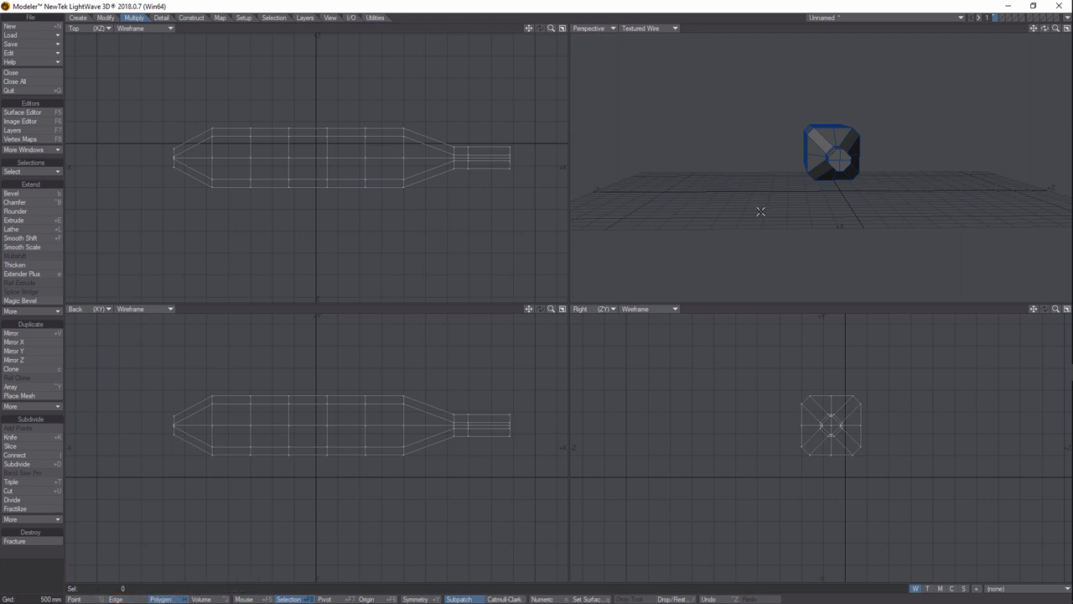
{"action": "left_click_drag", "start_coordinate": [843, 156], "coordinate": [838, 160]}
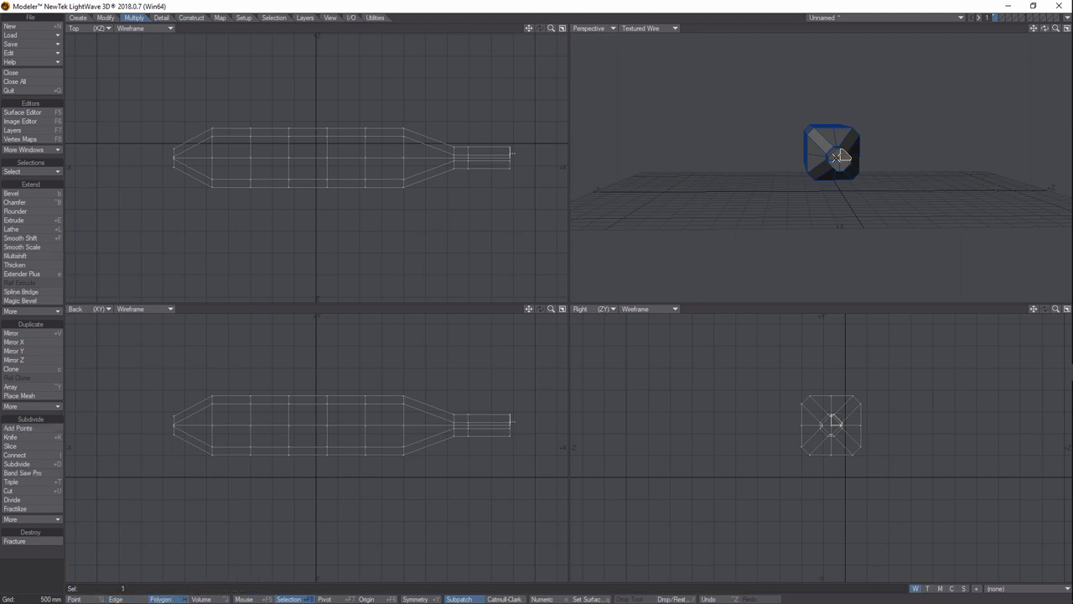
{"action": "left_click", "coordinate": [842, 164]}
{"action": "left_click", "coordinate": [31, 484]}
{"action": "key", "text": "ctrl+g"}
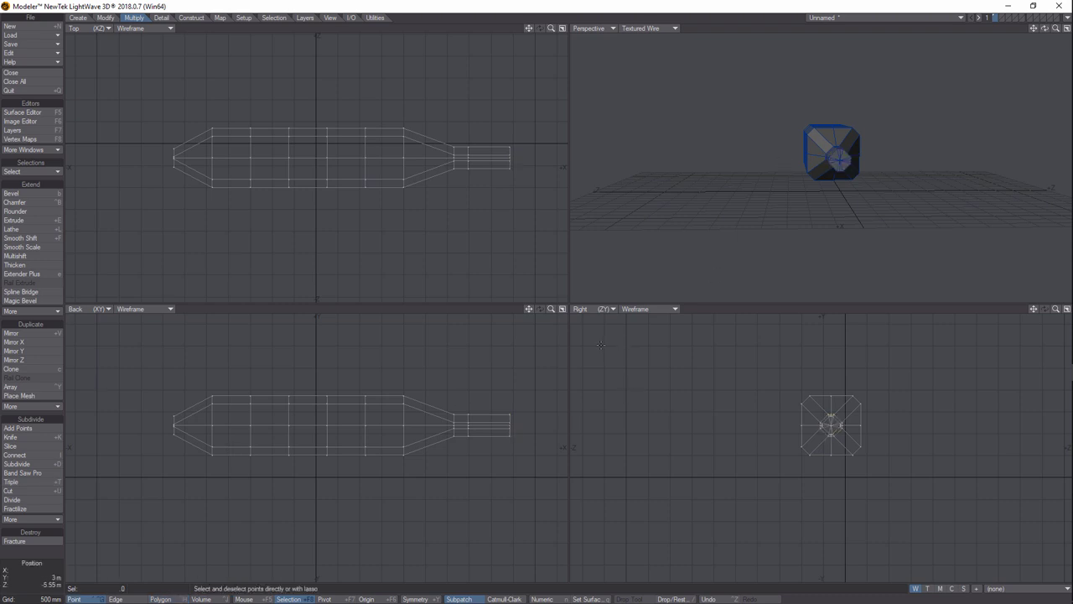
{"action": "mouse_move", "coordinate": [1045, 29]}
{"action": "left_mouse_down"}
{"action": "mouse_move", "coordinate": [1058, 34]}
{"action": "mouse_move", "coordinate": [1040, 35]}
{"action": "left_mouse_up"}
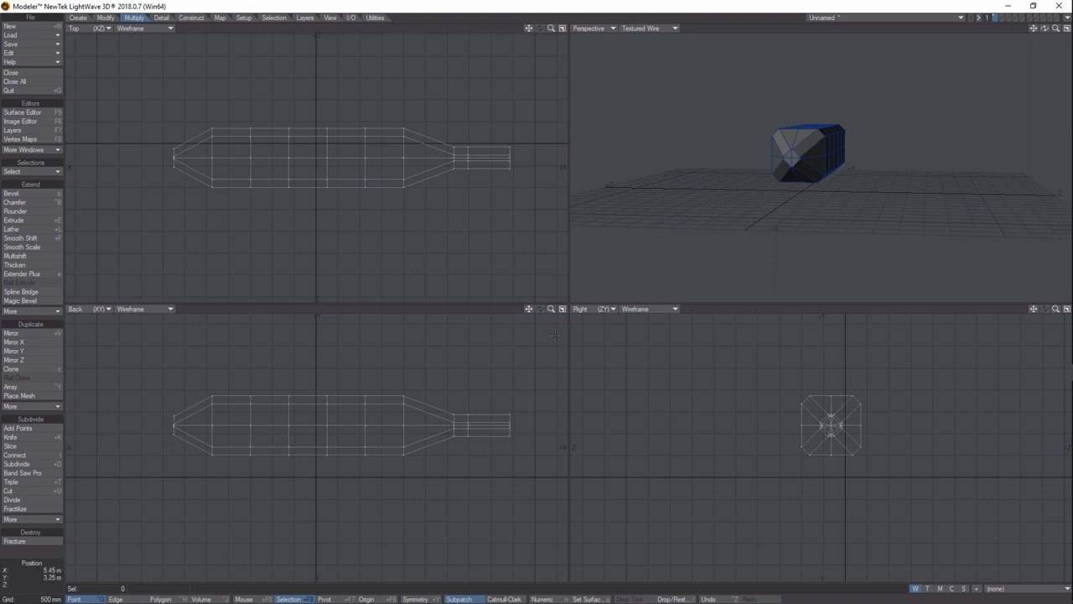
Return to polygon selection and deselect the triangles capping the stem's end.
{"action": "key", "text": "ctrl+h"}
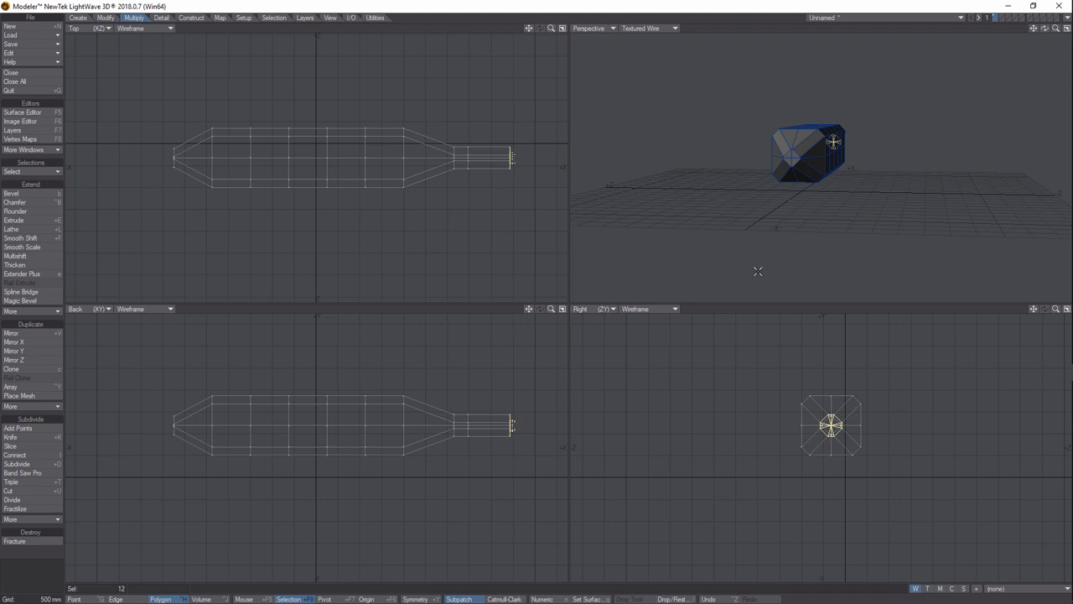
{"action": "key", "text": "n"}
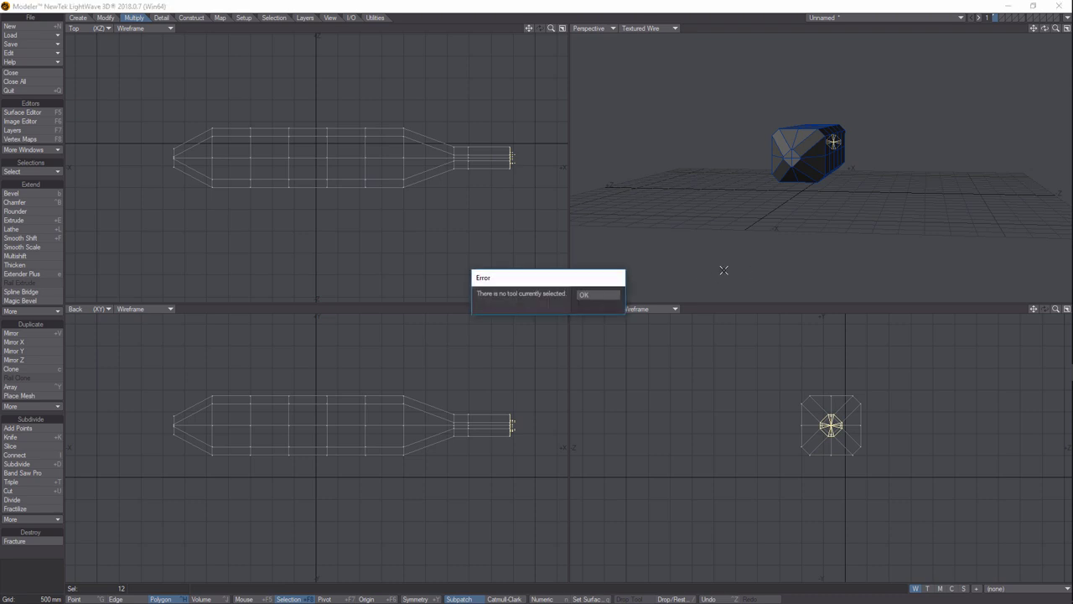
{"action": "key", "text": "Return"}
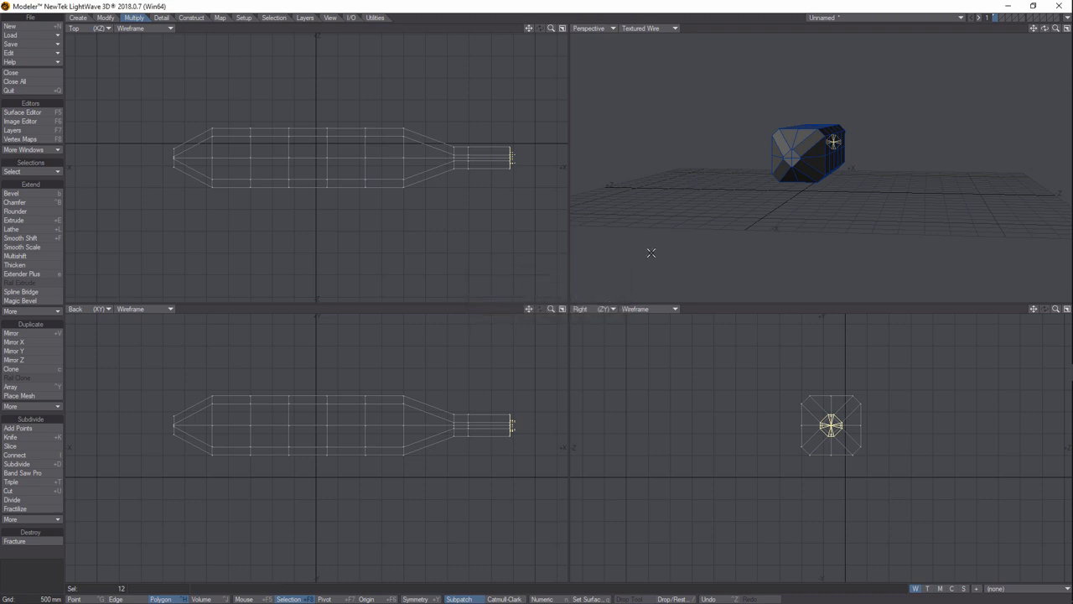
{"action": "left_click", "coordinate": [20, 572]}
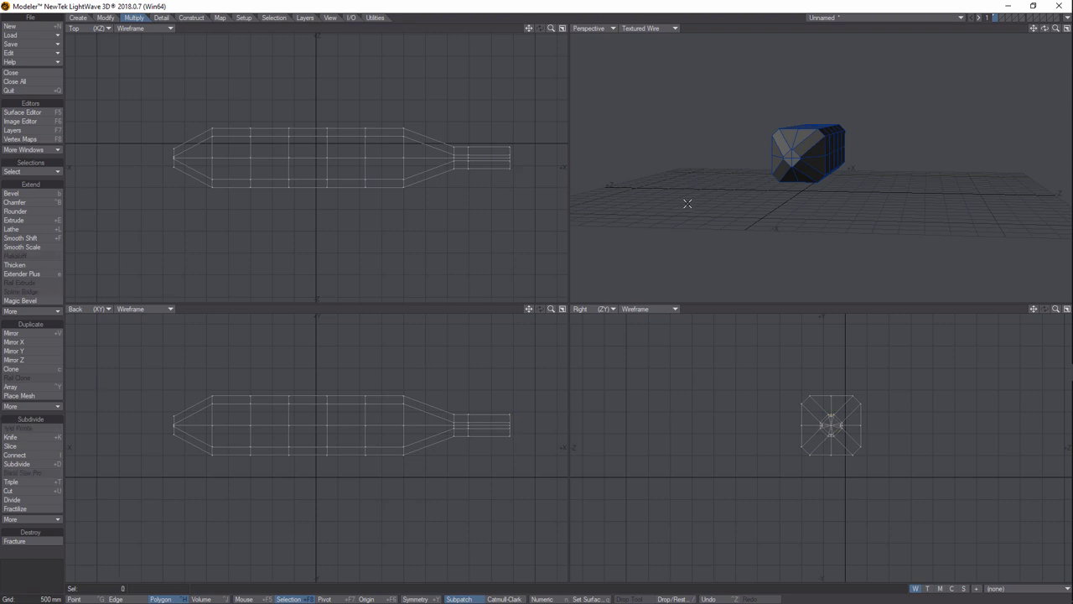
Select the four polygons capping the banana's tapered -X end, triple them into triangles, and clear the selection.
{"action": "left_click", "coordinate": [794, 156]}
{"action": "left_click", "coordinate": [791, 158]}
{"action": "left_click", "coordinate": [792, 159]}
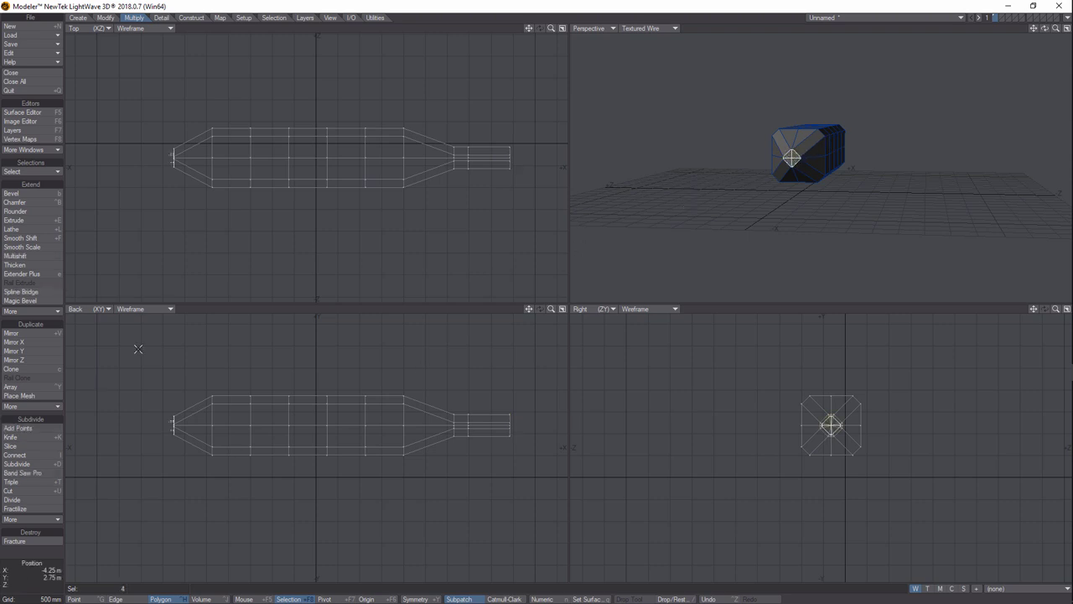
{"action": "left_click", "coordinate": [33, 482]}
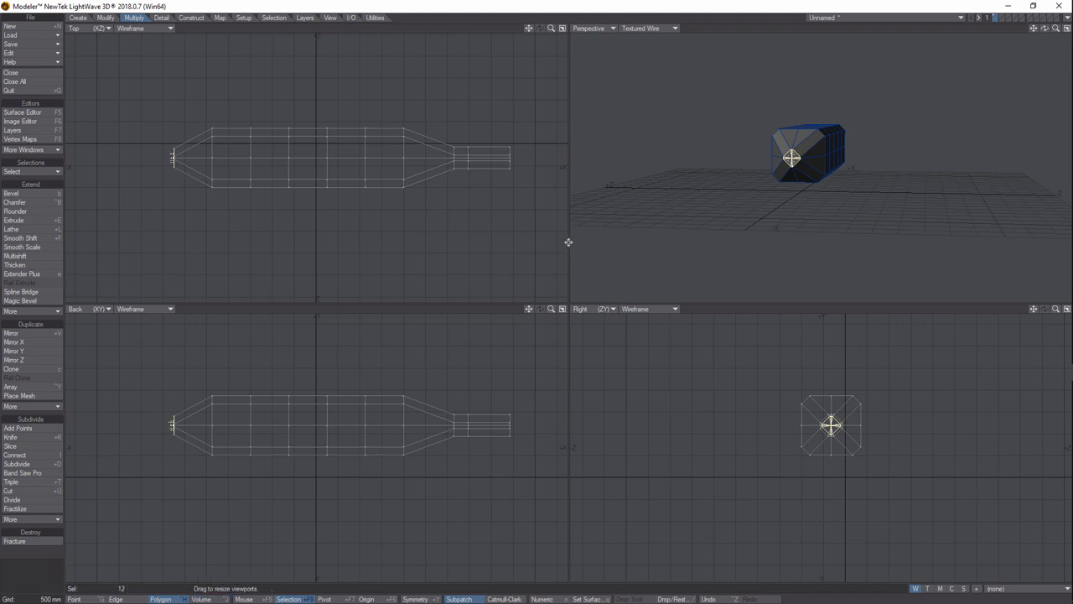
{"action": "key", "text": "n"}
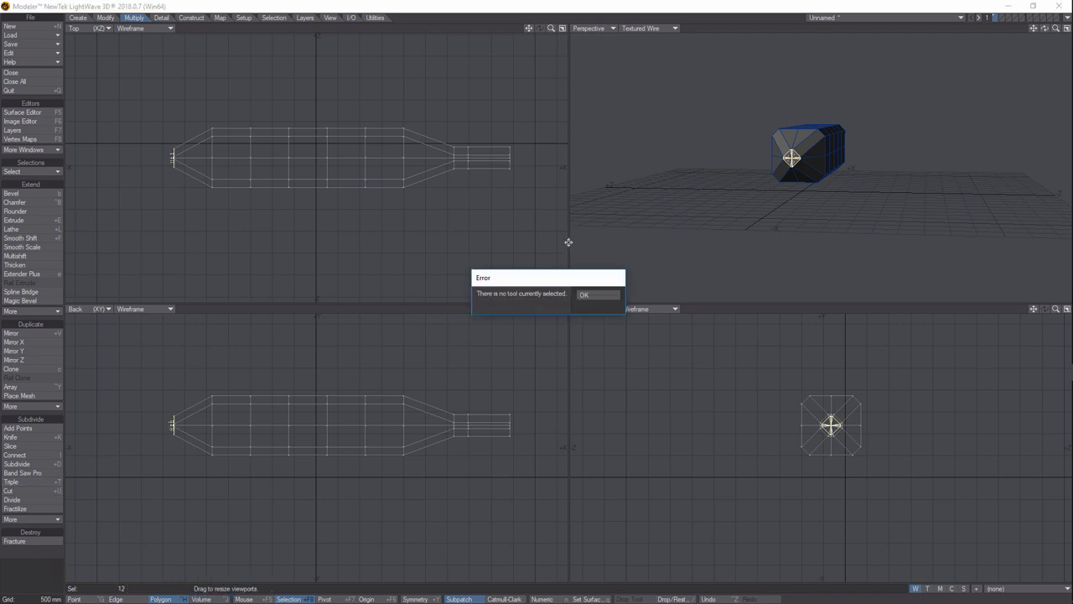
{"action": "left_click", "coordinate": [595, 295]}
{"action": "left_click", "coordinate": [21, 571]}
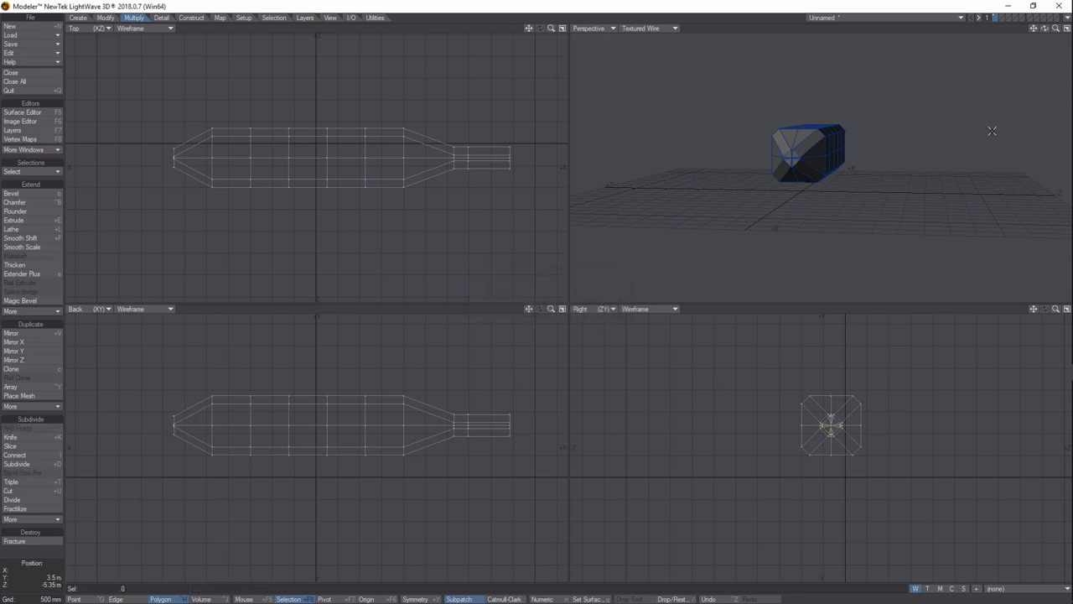
Preview the model with subpatch smoothing from different angles and return it to its faceted form.
{"action": "mouse_move", "coordinate": [1045, 28]}
{"action": "left_mouse_down"}
{"action": "mouse_move", "coordinate": [985, 33]}
{"action": "mouse_move", "coordinate": [1037, 35]}
{"action": "left_mouse_up"}
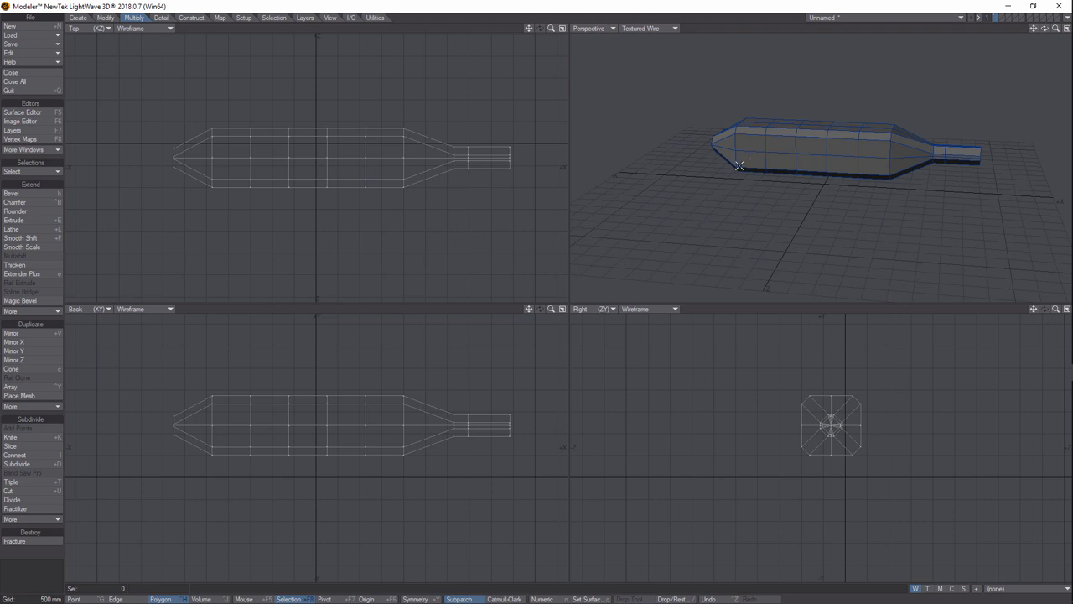
{"action": "key", "text": "Tab"}
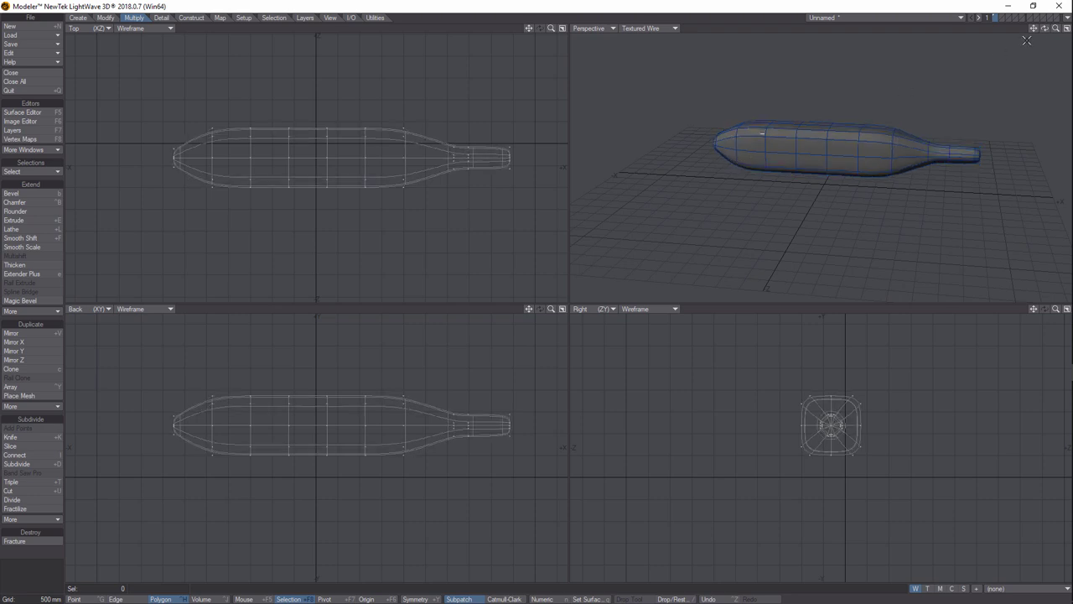
{"action": "mouse_move", "coordinate": [1045, 28]}
{"action": "left_mouse_down"}
{"action": "mouse_move", "coordinate": [1007, 32]}
{"action": "mouse_move", "coordinate": [1040, 37]}
{"action": "left_mouse_up"}
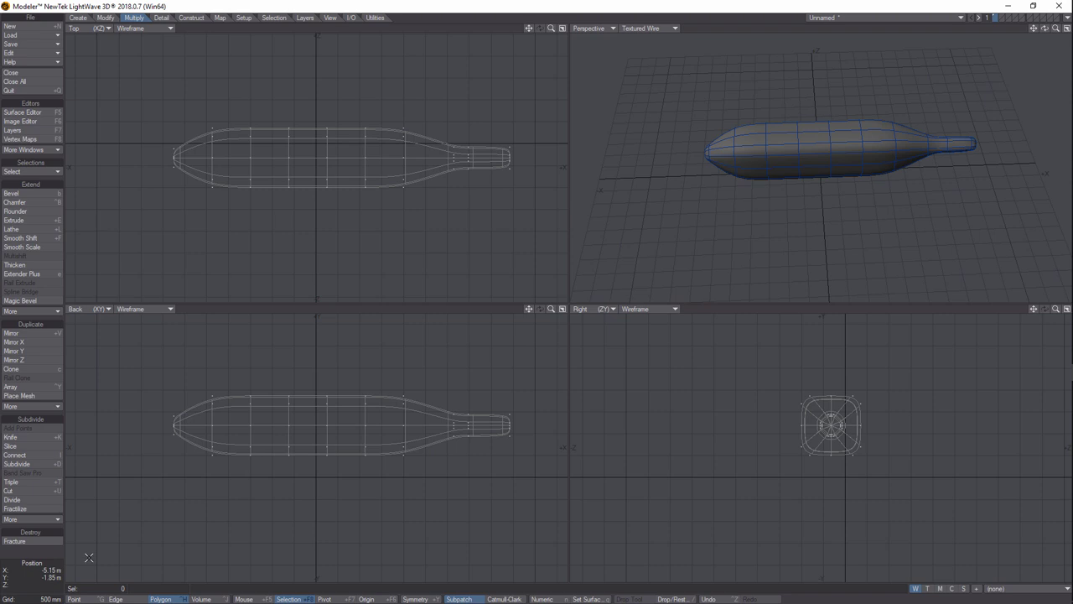
{"action": "key", "text": "Tab"}
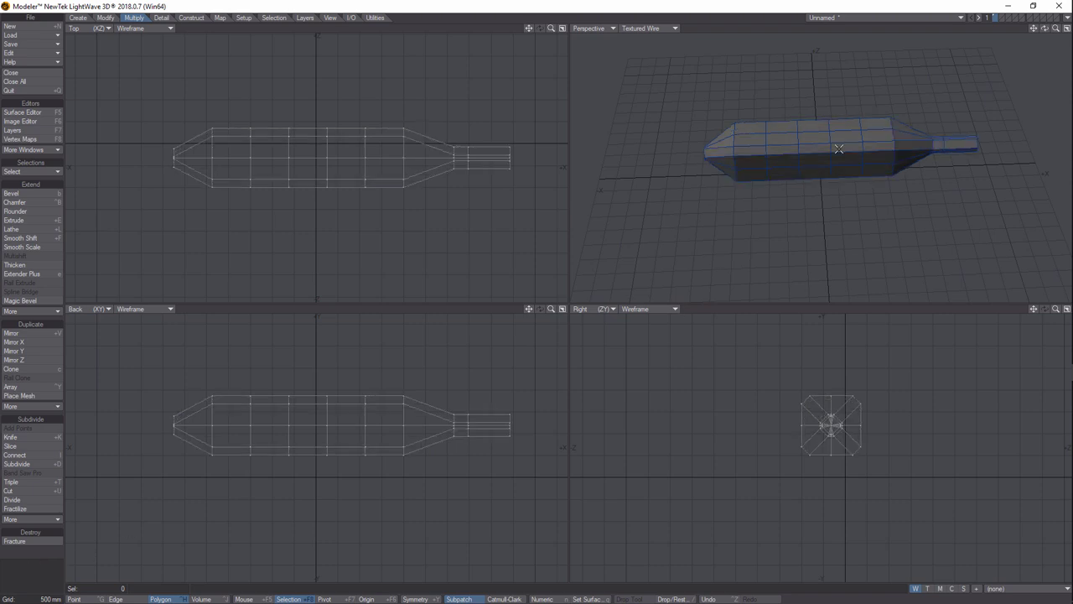
Select the four lengthwise centre edges of one middle body segment, one on each side of the cross-section.
{"action": "left_click", "coordinate": [75, 599]}
{"action": "left_click", "coordinate": [124, 599]}
{"action": "left_click_drag", "start_coordinate": [1044, 28], "coordinate": [1022, 31]}
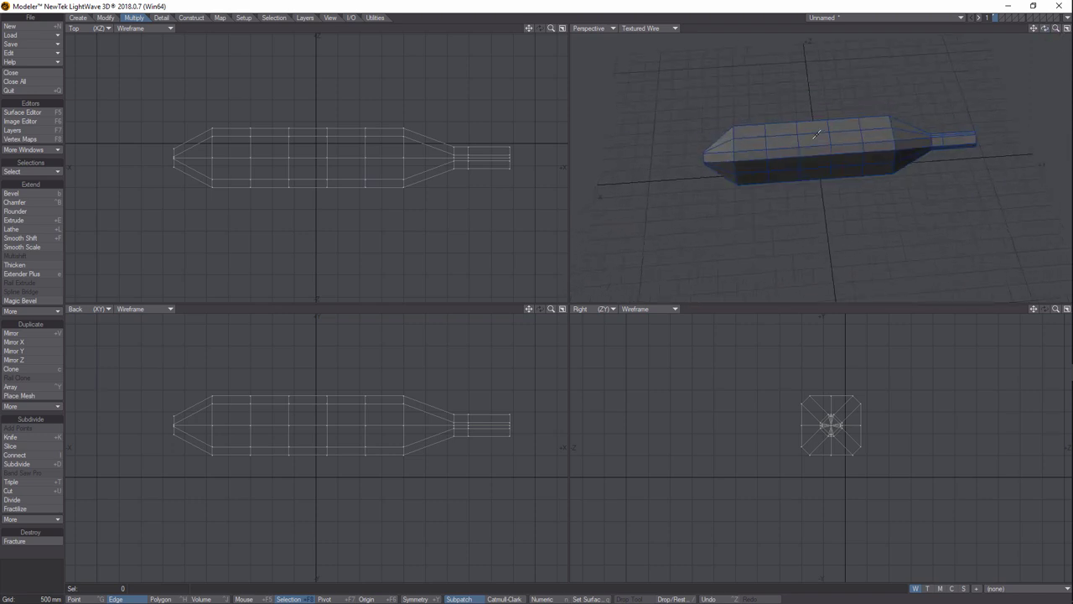
{"action": "left_click", "coordinate": [816, 133]}
{"action": "left_click_drag", "start_coordinate": [1045, 28], "coordinate": [910, 99]}
{"action": "left_click", "coordinate": [817, 153]}
{"action": "left_click_drag", "start_coordinate": [1045, 30], "coordinate": [981, 156]}
{"action": "left_click", "coordinate": [829, 158]}
{"action": "left_click_drag", "start_coordinate": [1045, 32], "coordinate": [881, 147]}
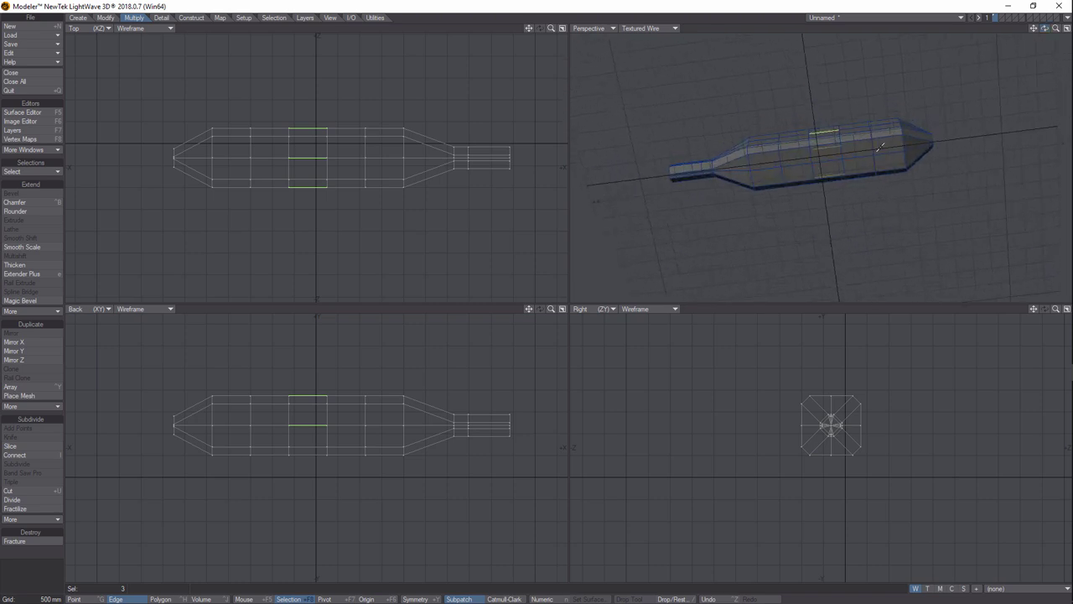
{"action": "left_click", "coordinate": [828, 159]}
{"action": "left_click_drag", "start_coordinate": [1045, 29], "coordinate": [779, 65]}
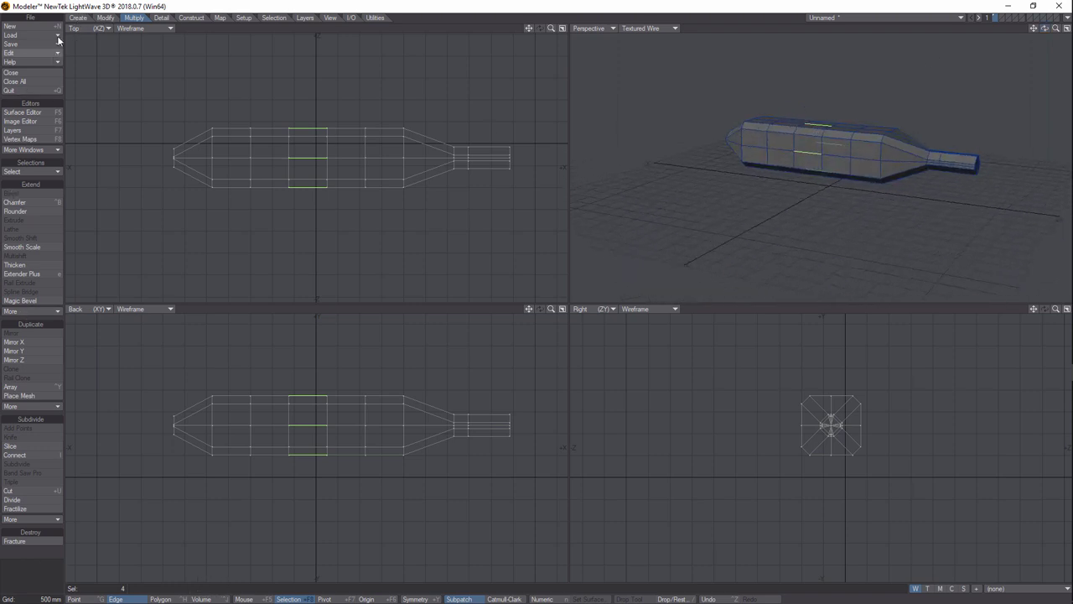
Expand the edge selection once, scale it up slightly around the body's centre to bulge the middle, and clear the selection.
{"action": "left_click", "coordinate": [18, 171]}
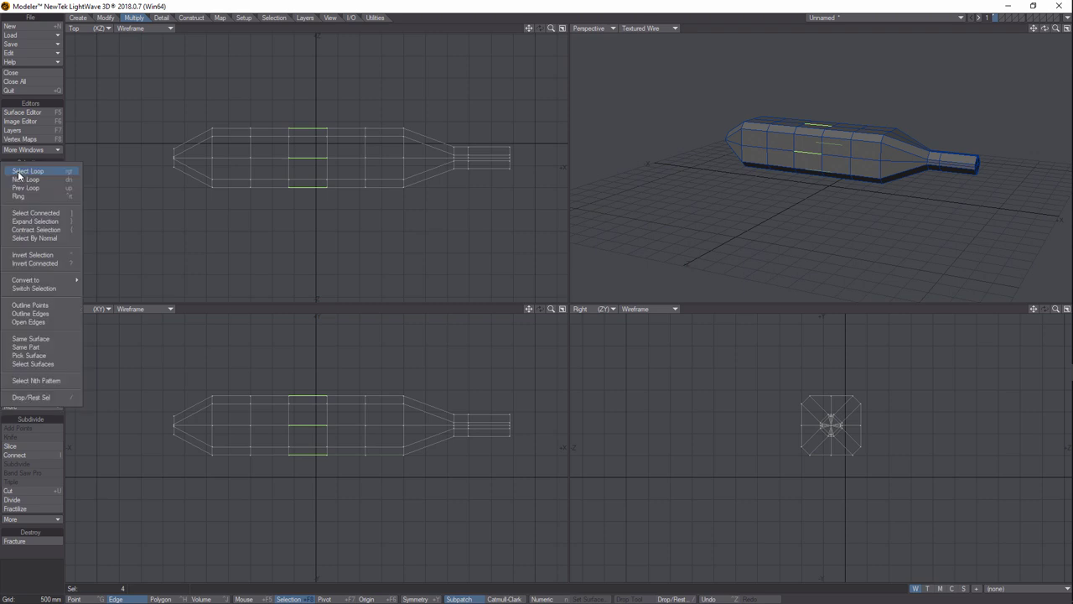
{"action": "left_click", "coordinate": [33, 221]}
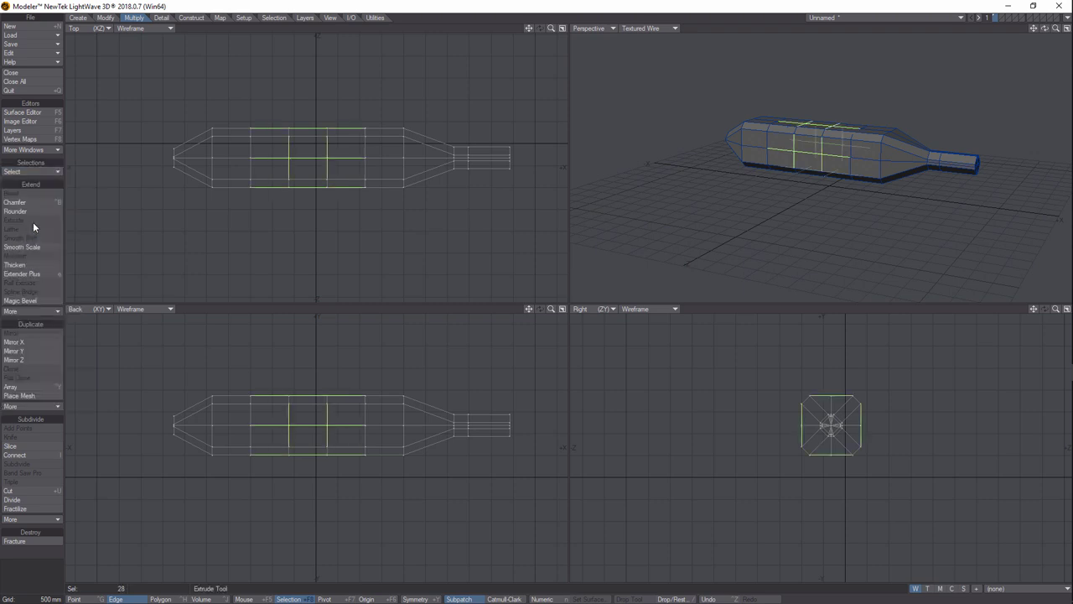
{"action": "left_click", "coordinate": [105, 18]}
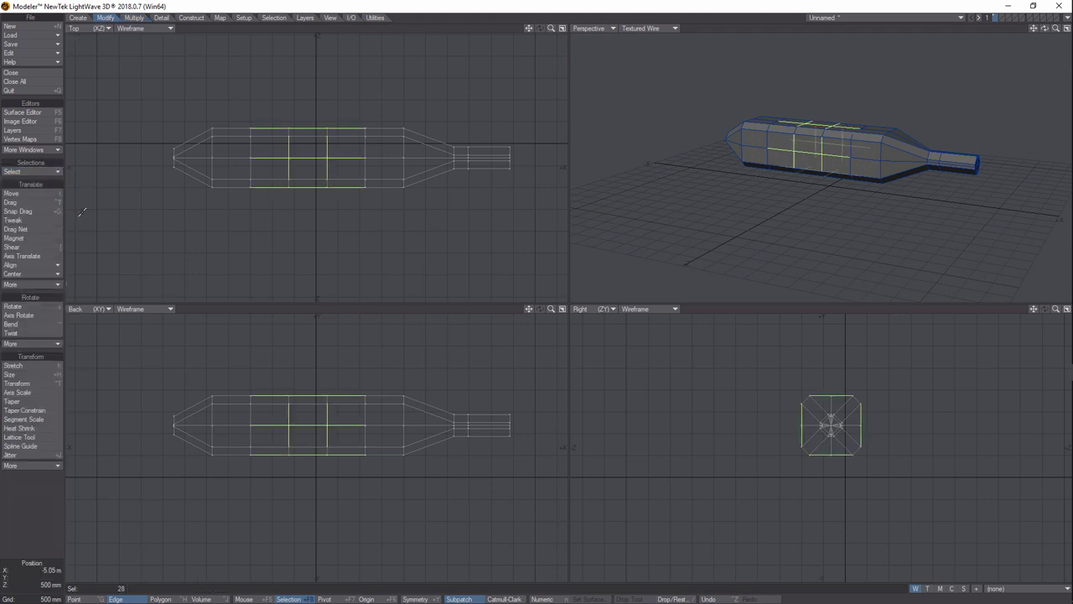
{"action": "left_click", "coordinate": [11, 374]}
{"action": "left_click_drag", "start_coordinate": [321, 419], "coordinate": [353, 418]}
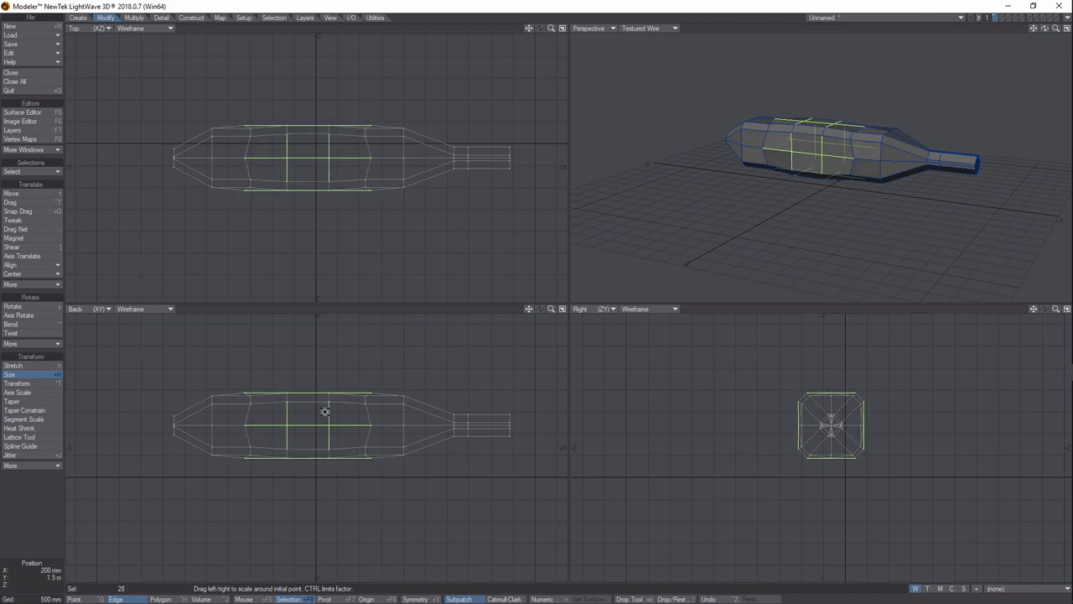
{"action": "key", "text": "space"}
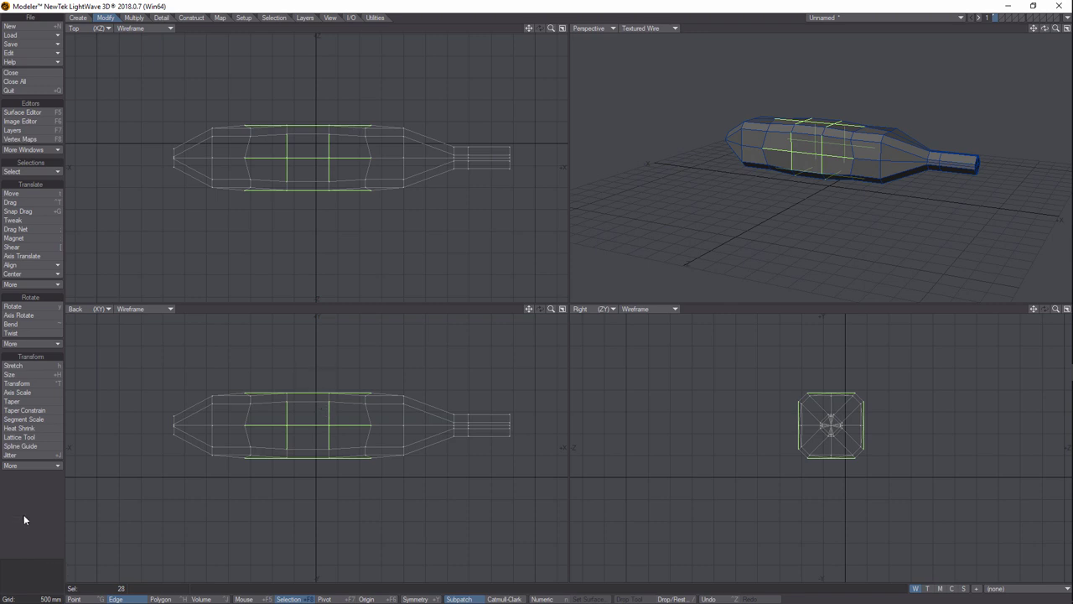
{"action": "left_click", "coordinate": [38, 581]}
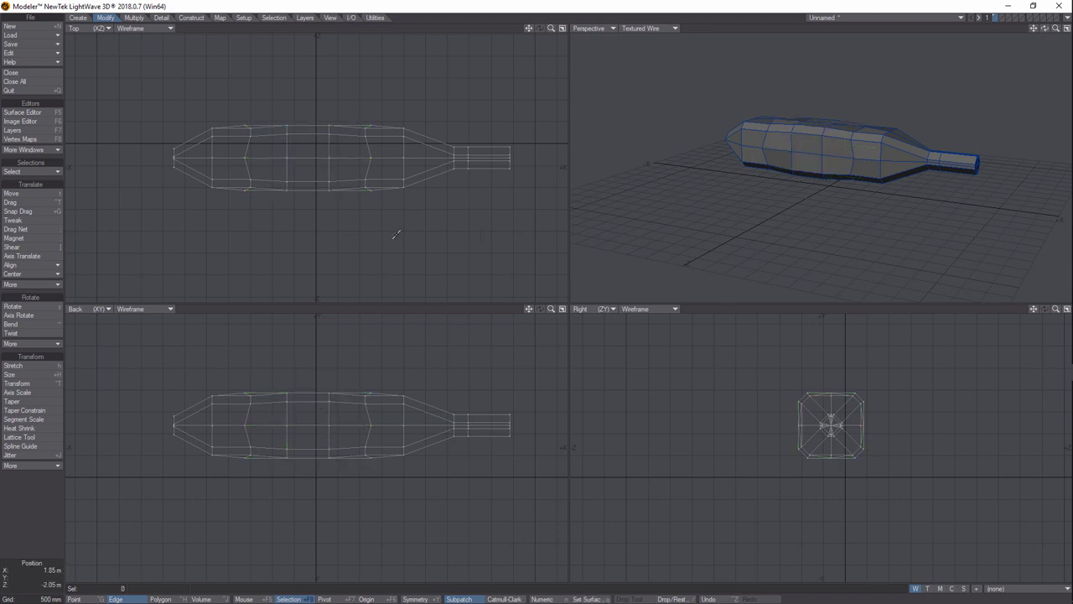
Turn on subpatch smoothing and centre the model on the origin.
{"action": "key", "text": "Tab"}
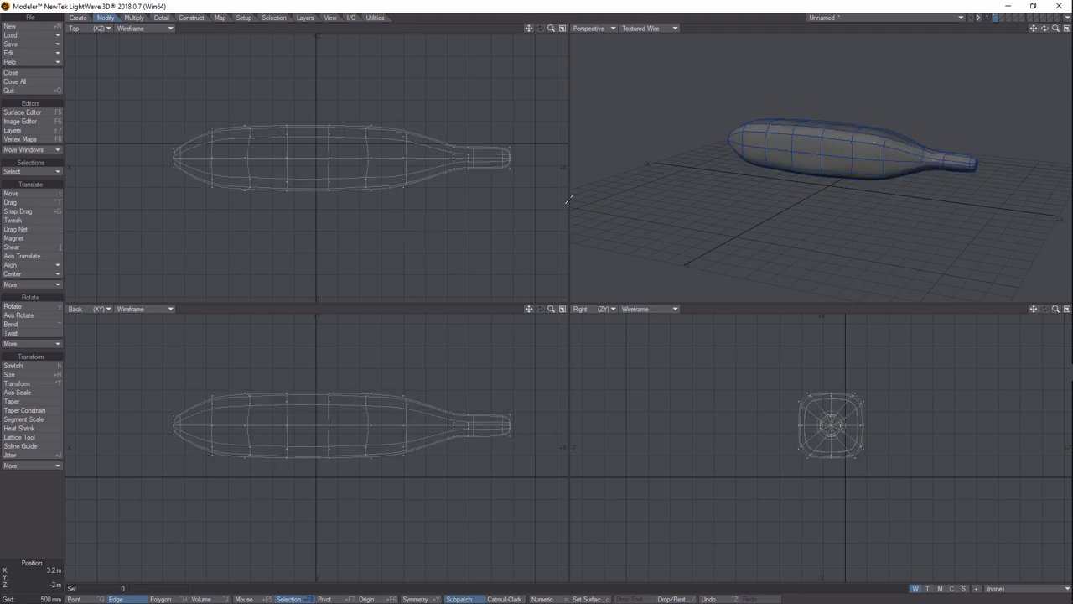
{"action": "mouse_move", "coordinate": [1044, 28]}
{"action": "left_mouse_down"}
{"action": "mouse_move", "coordinate": [1058, 35]}
{"action": "mouse_move", "coordinate": [1049, 34]}
{"action": "mouse_move", "coordinate": [1048, 50]}
{"action": "mouse_move", "coordinate": [1031, 38]}
{"action": "mouse_move", "coordinate": [981, 67]}
{"action": "mouse_move", "coordinate": [1015, 60]}
{"action": "mouse_move", "coordinate": [1026, 37]}
{"action": "left_mouse_up"}
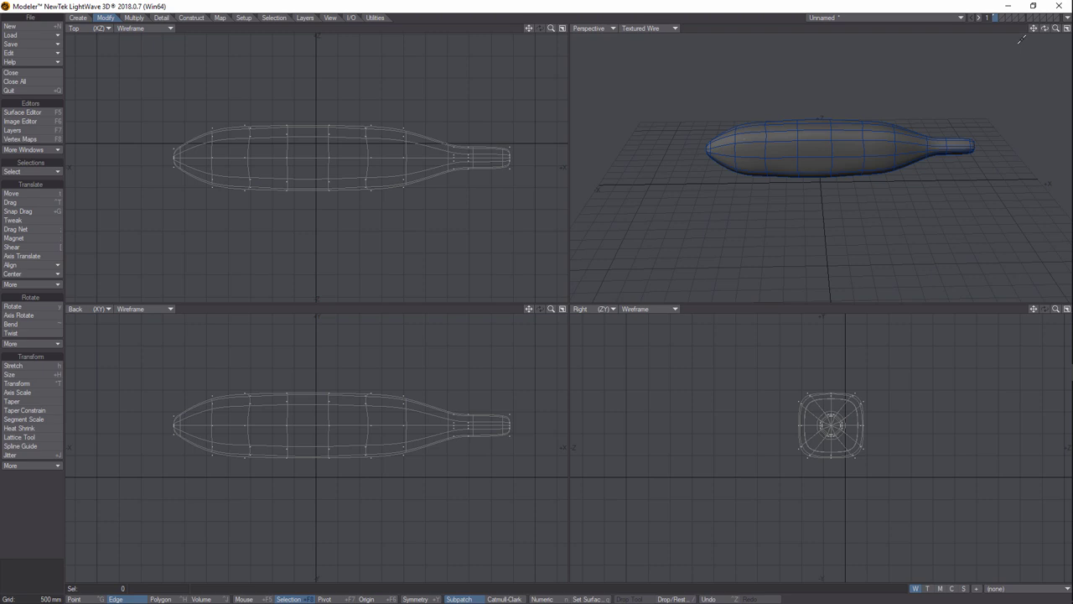
{"action": "key", "text": "F1"}
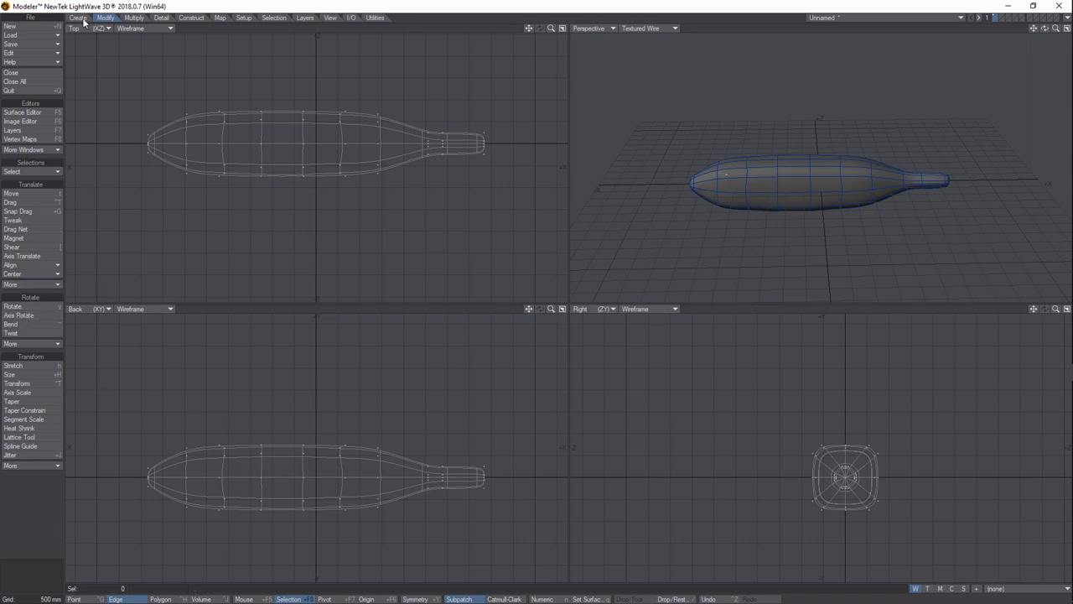
Bend the unsmoothed banana upward along its length toward the stem, and restore subpatch smoothing to check the curve.
{"action": "left_click", "coordinate": [28, 326]}
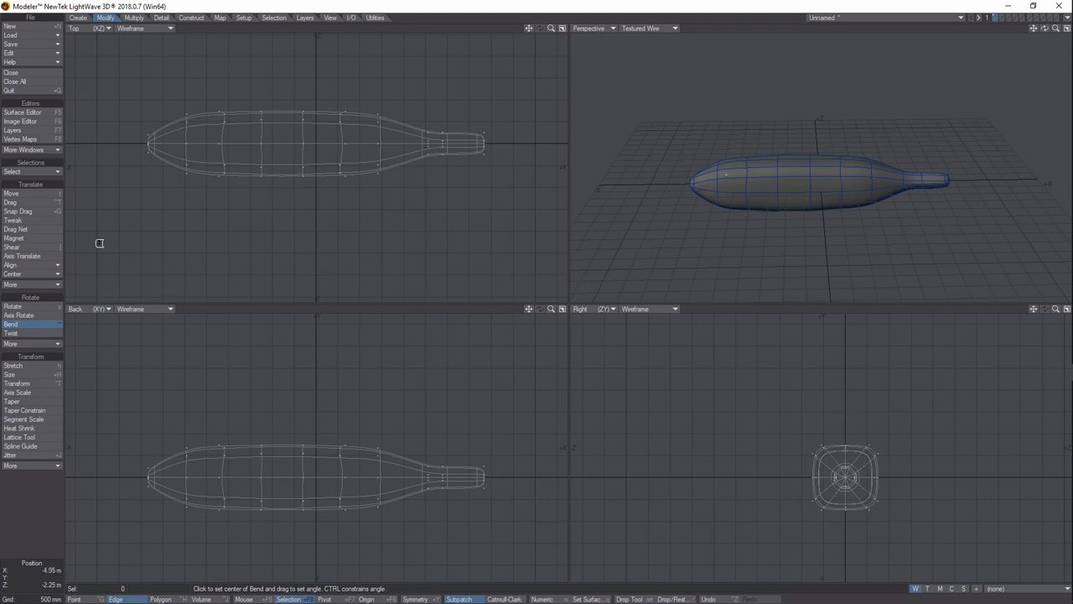
{"action": "key", "text": "Tab"}
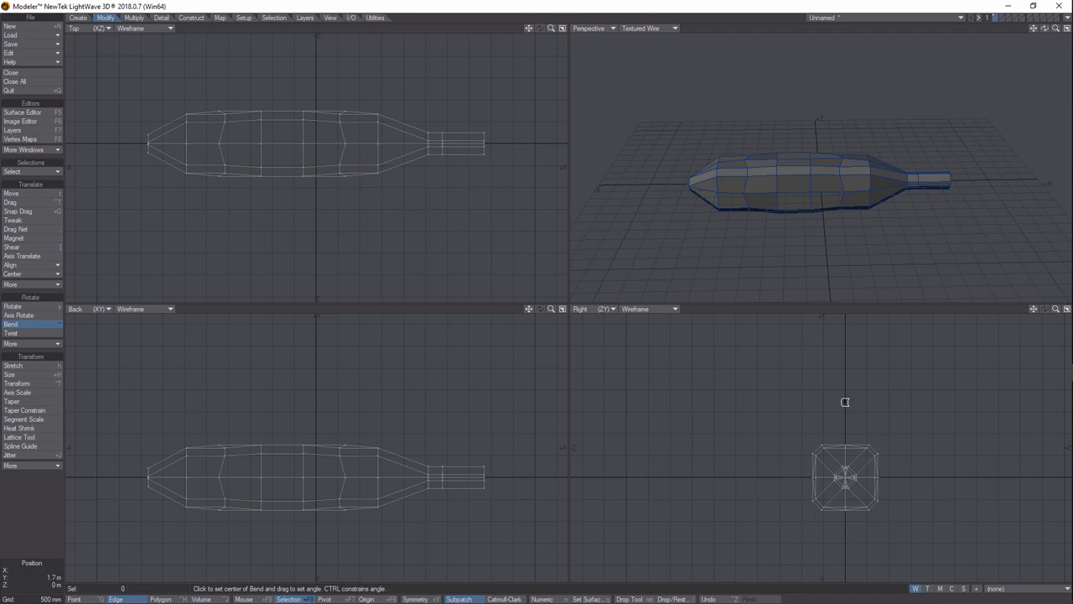
{"action": "left_click_drag", "start_coordinate": [846, 401], "coordinate": [859, 348]}
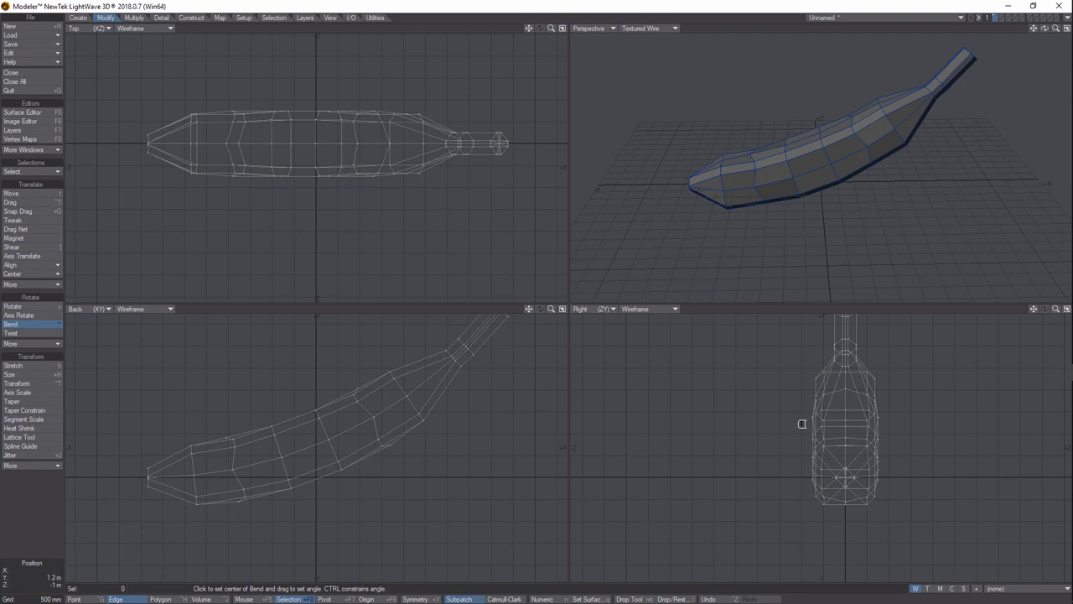
{"action": "key", "text": "space"}
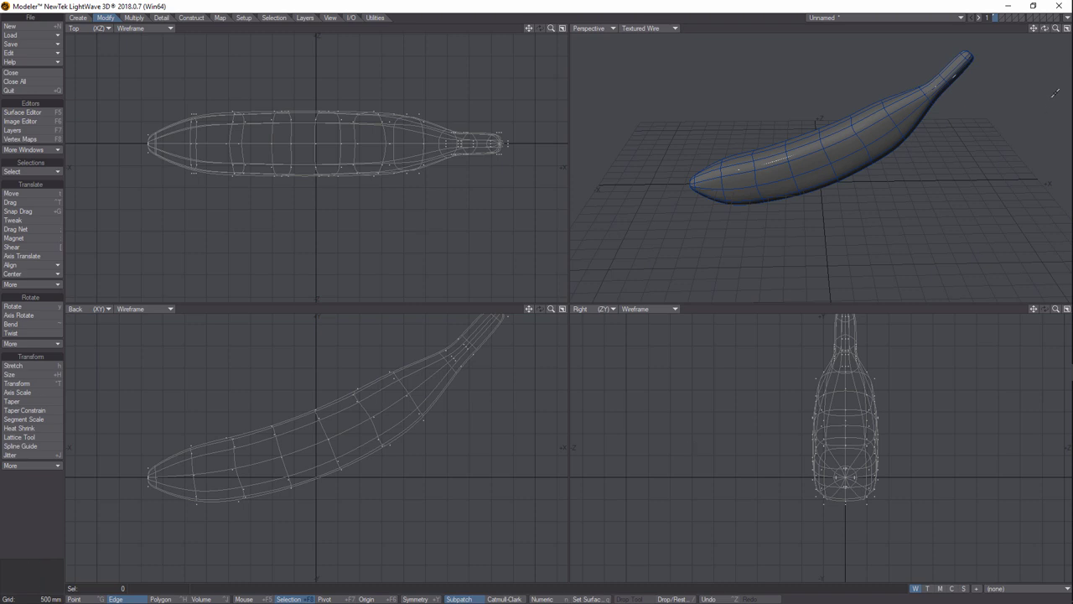
{"action": "left_click_drag", "start_coordinate": [1045, 32], "coordinate": [983, 72]}
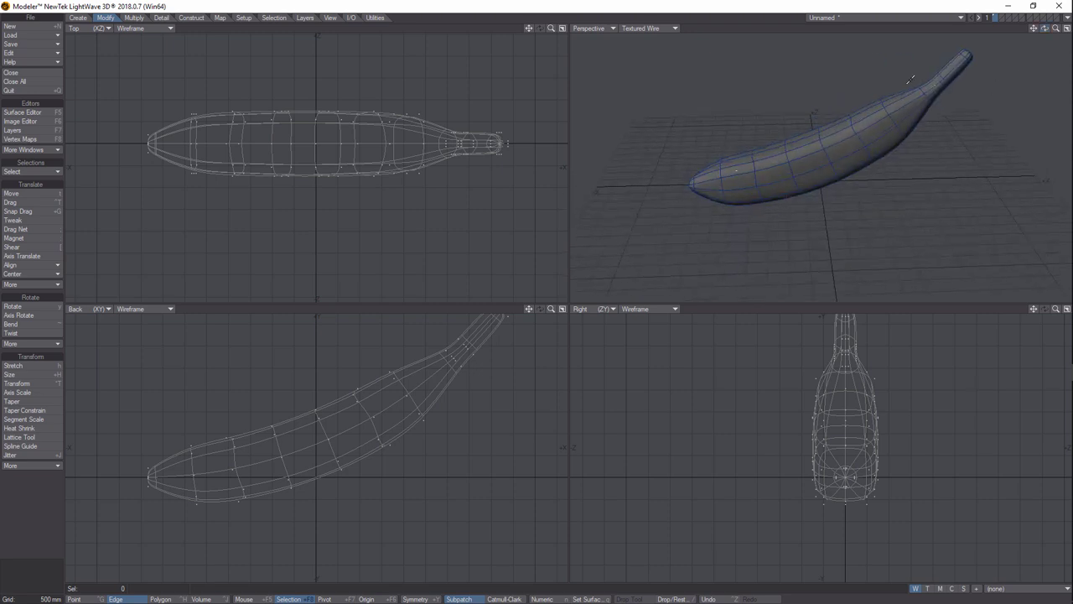
Save the banana as a new object named ba2 in the Objects folder.
{"action": "left_click", "coordinate": [31, 46]}
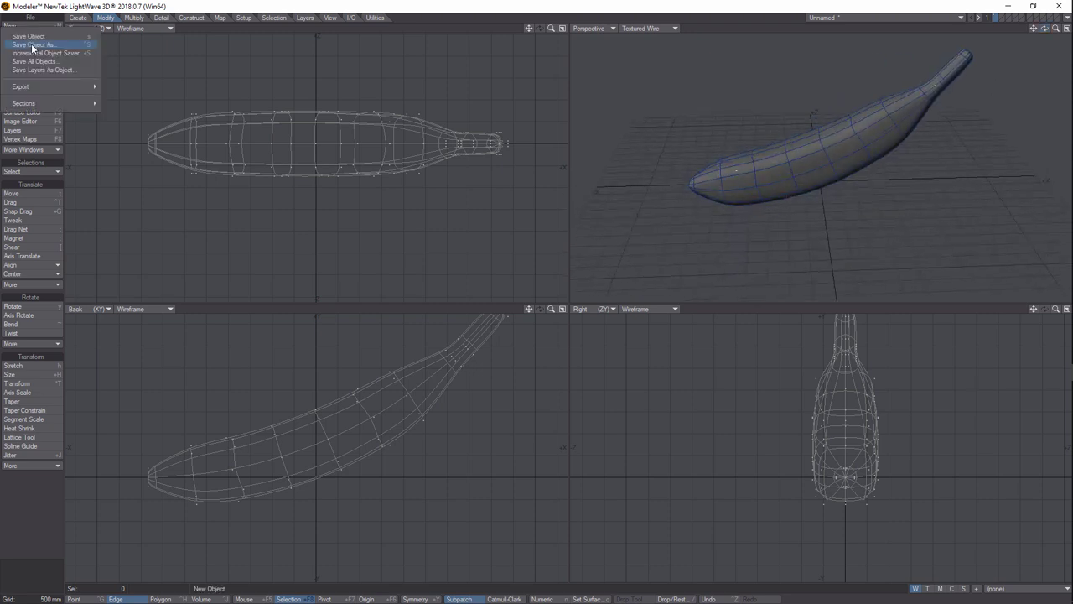
{"action": "left_click", "coordinate": [36, 45]}
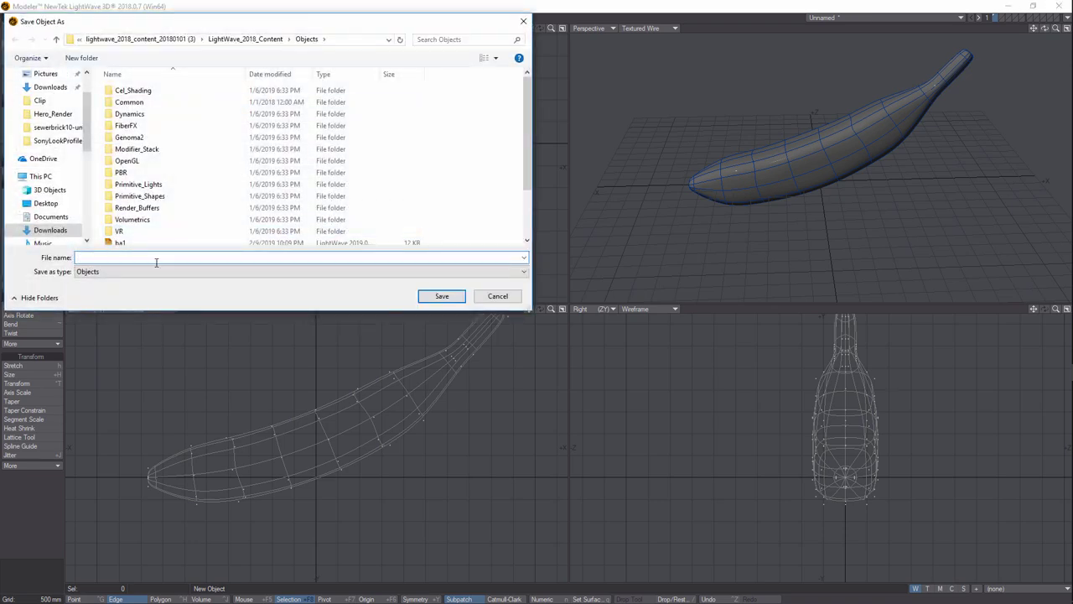
{"action": "type", "text": "ba"}
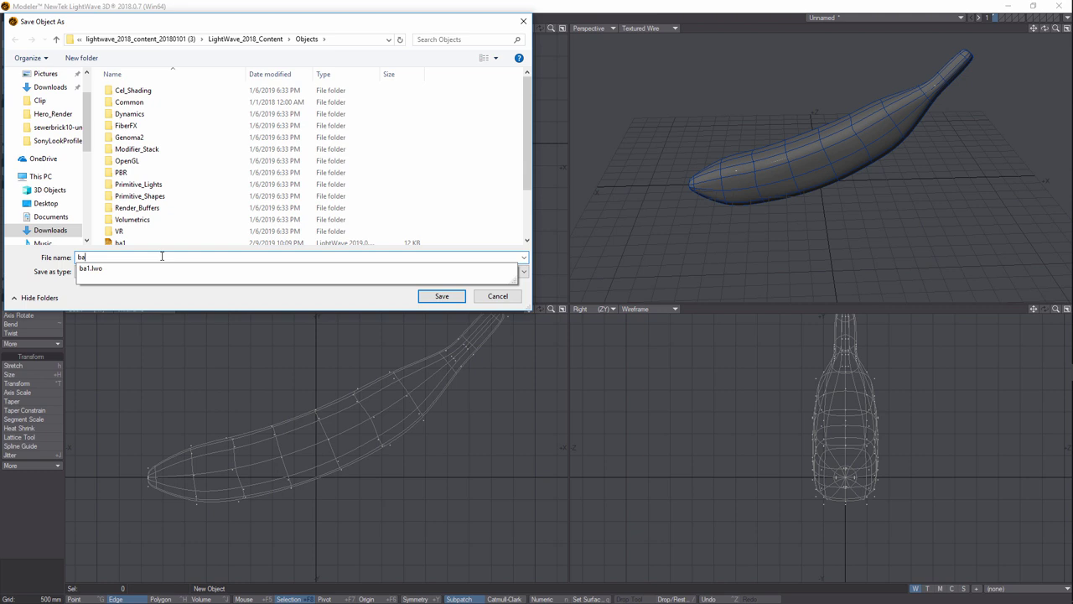
{"action": "type", "text": "2"}
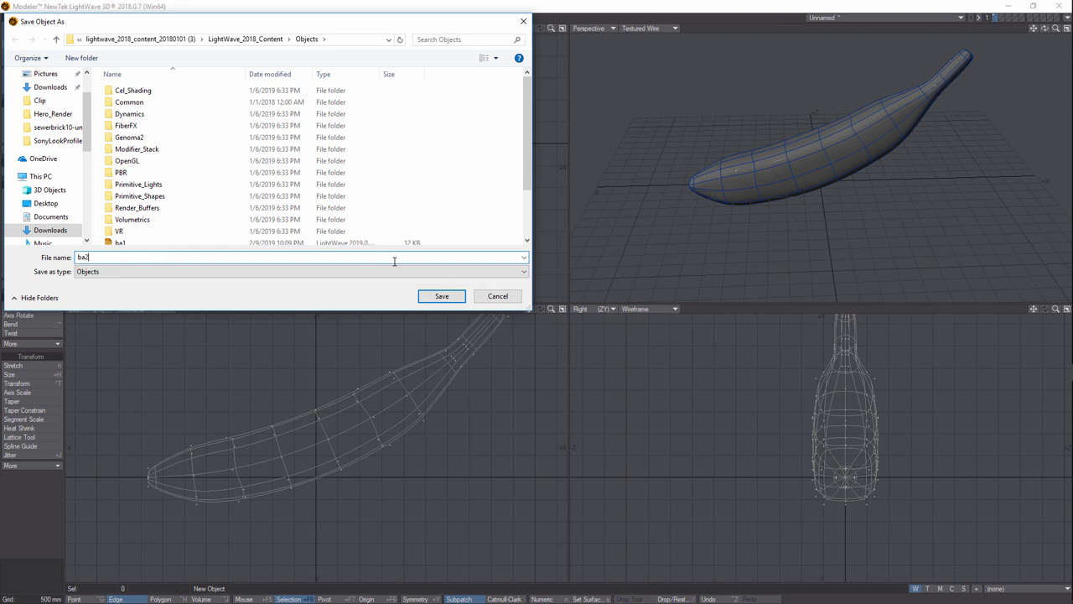
{"action": "left_click", "coordinate": [442, 296]}
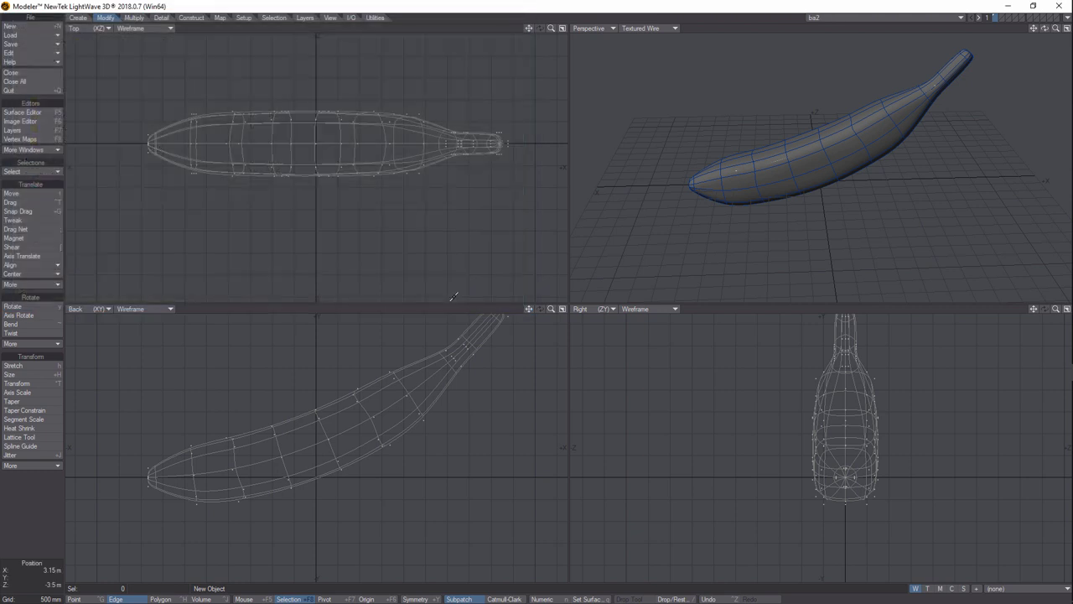
Send the ba2 object to Layout and display the perspective viewport in VPR render mode.
{"action": "left_click", "coordinate": [1068, 18]}
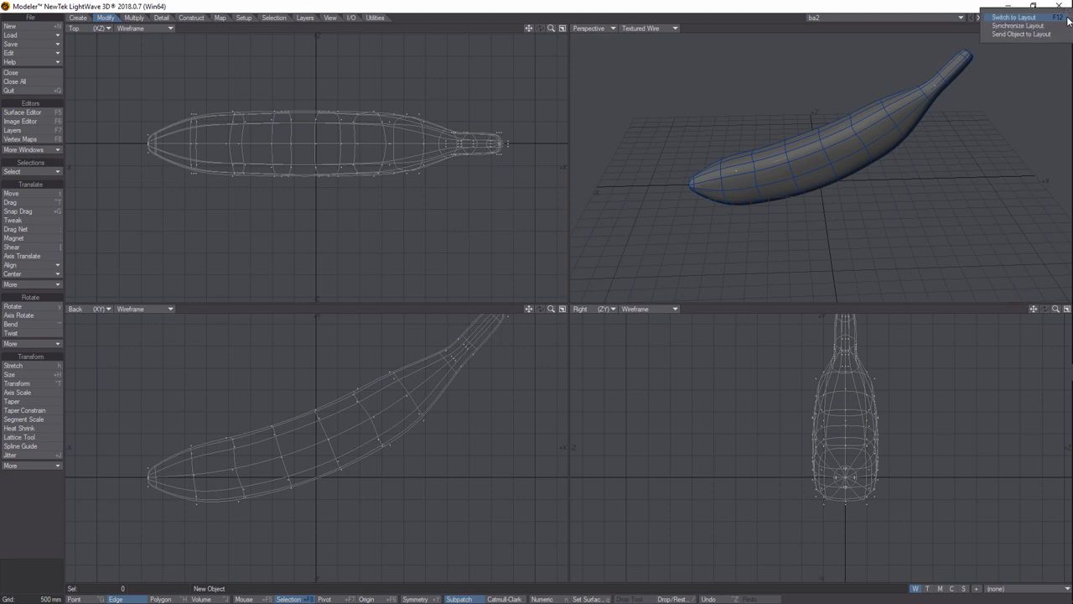
{"action": "left_click", "coordinate": [1044, 37]}
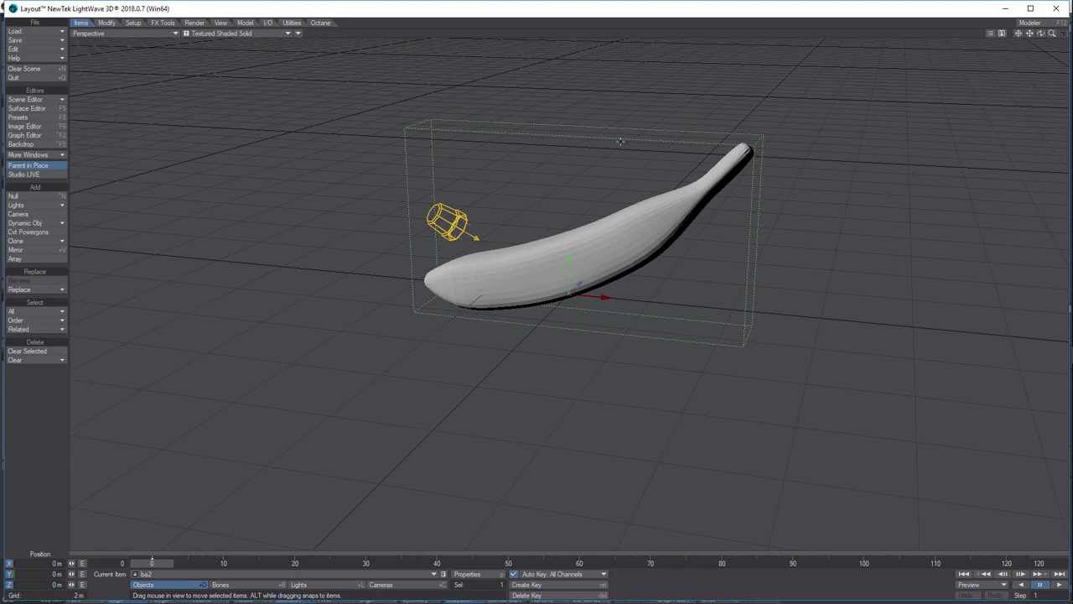
{"action": "left_click", "coordinate": [288, 34]}
{"action": "left_click", "coordinate": [275, 81]}
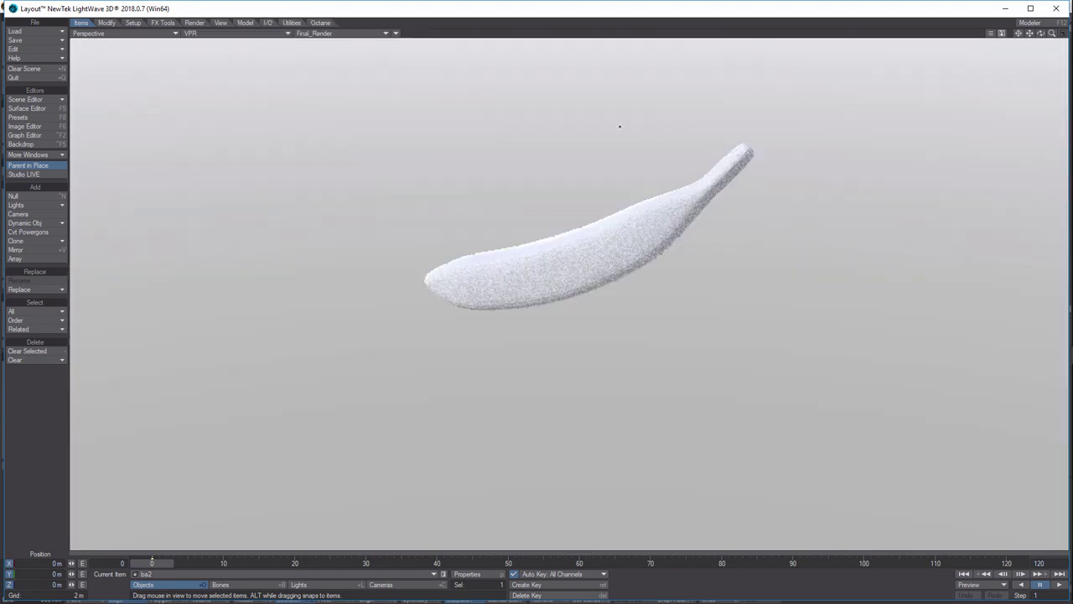
Set the gradient backdrop's zenith colour to 0, 31, 127 and its nadir colour to 0, 16, 64.
{"action": "left_click", "coordinate": [40, 147]}
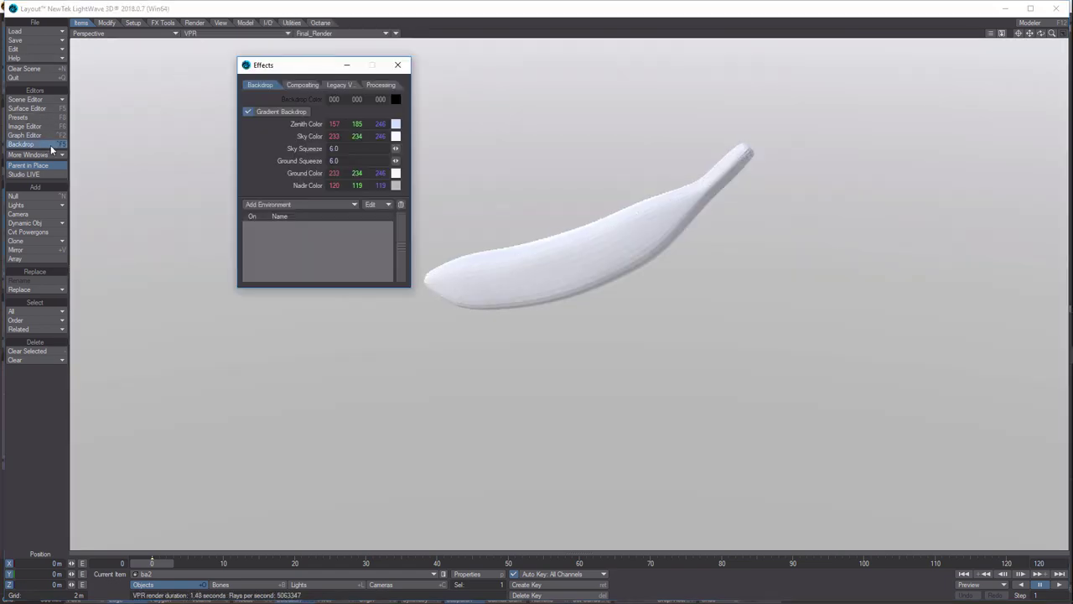
{"action": "left_click", "coordinate": [396, 123]}
{"action": "left_click", "coordinate": [960, 361]}
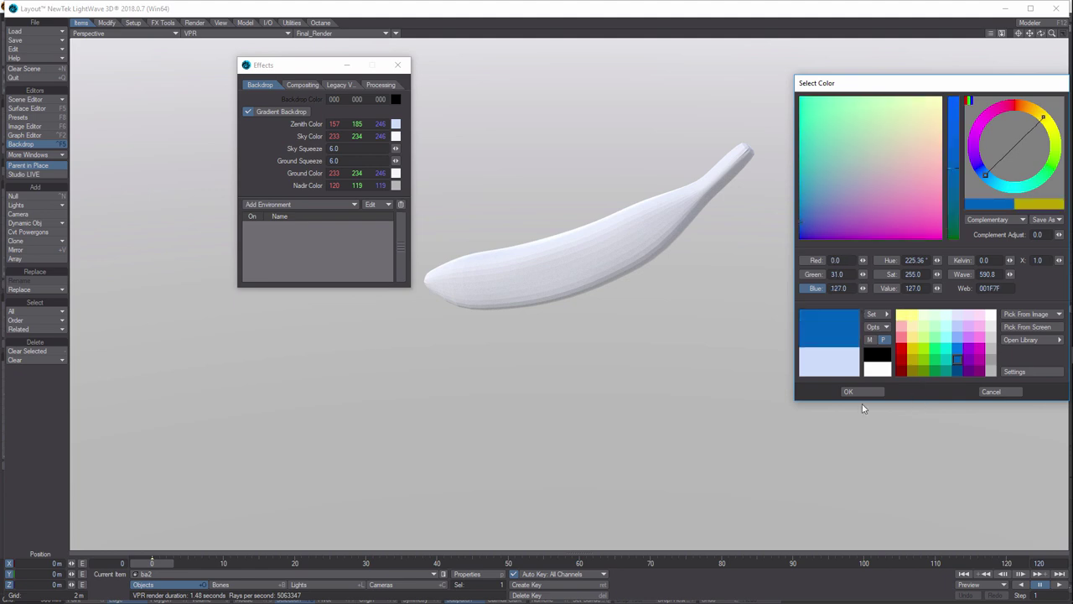
{"action": "left_click", "coordinate": [850, 392]}
{"action": "left_click", "coordinate": [396, 185]}
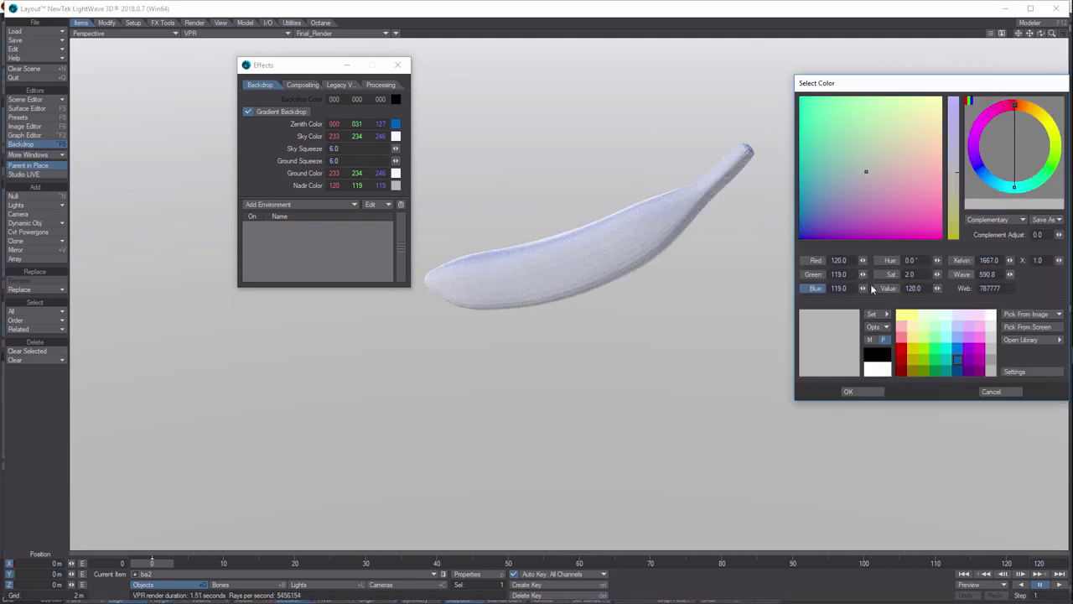
{"action": "left_click", "coordinate": [957, 371]}
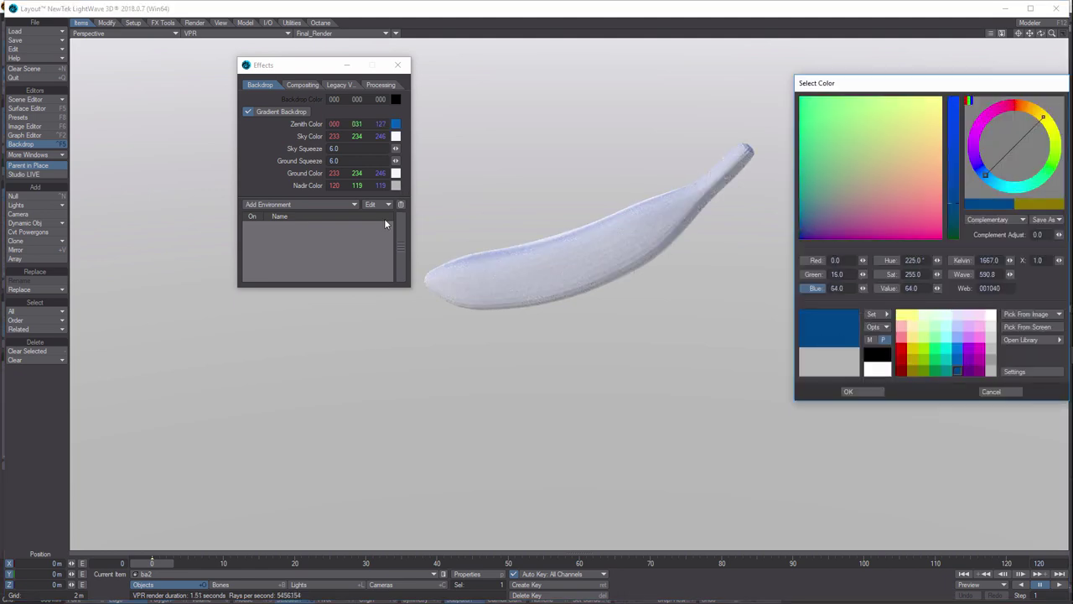
{"action": "left_click", "coordinate": [848, 391]}
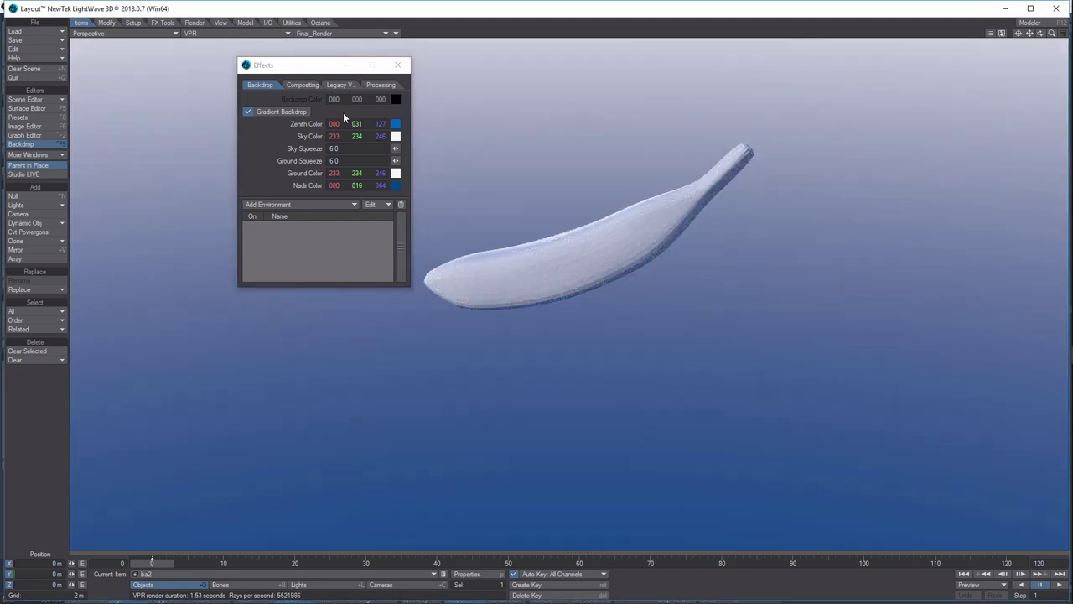
{"action": "left_click", "coordinate": [396, 66]}
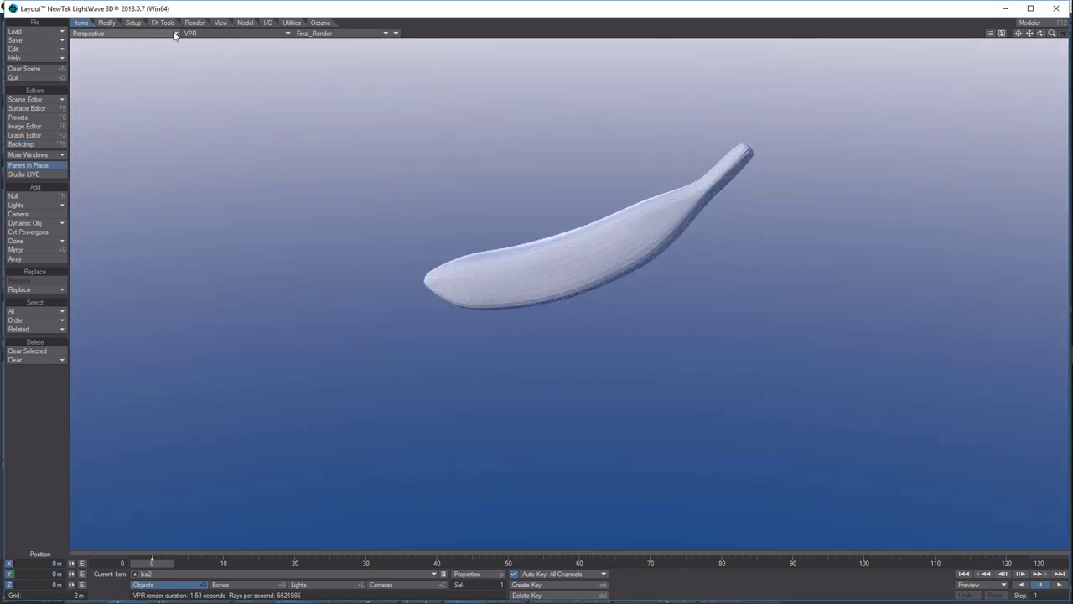
View the scene through the current camera and rotate the banana to about -30.40° heading and 29.70° bank.
{"action": "left_click", "coordinate": [147, 33]}
{"action": "left_click", "coordinate": [168, 90]}
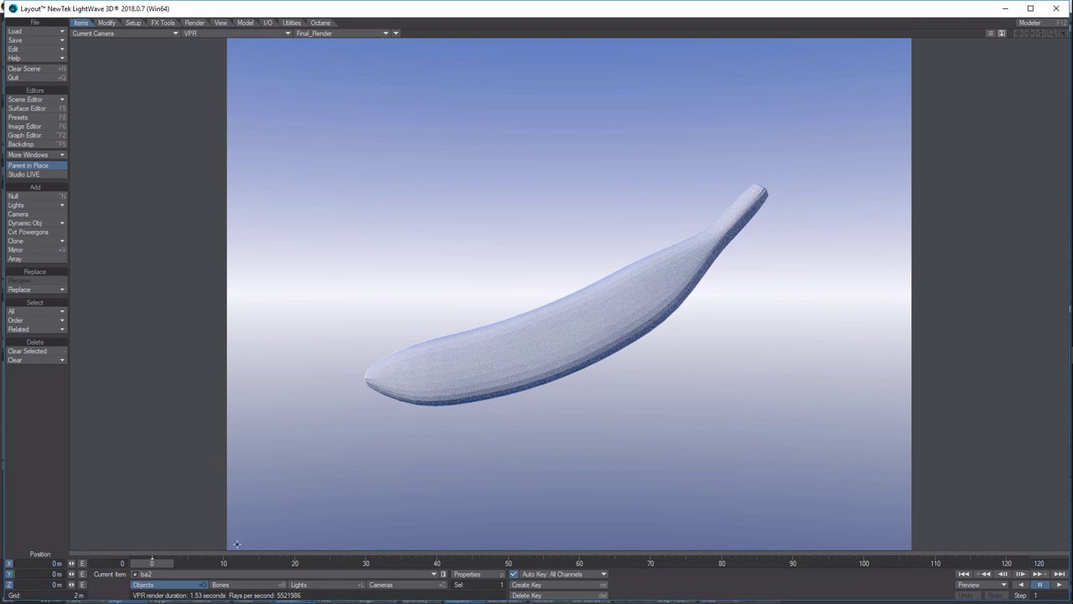
{"action": "key", "text": "y"}
{"action": "left_click_drag", "start_coordinate": [71, 562], "coordinate": [88, 583]}
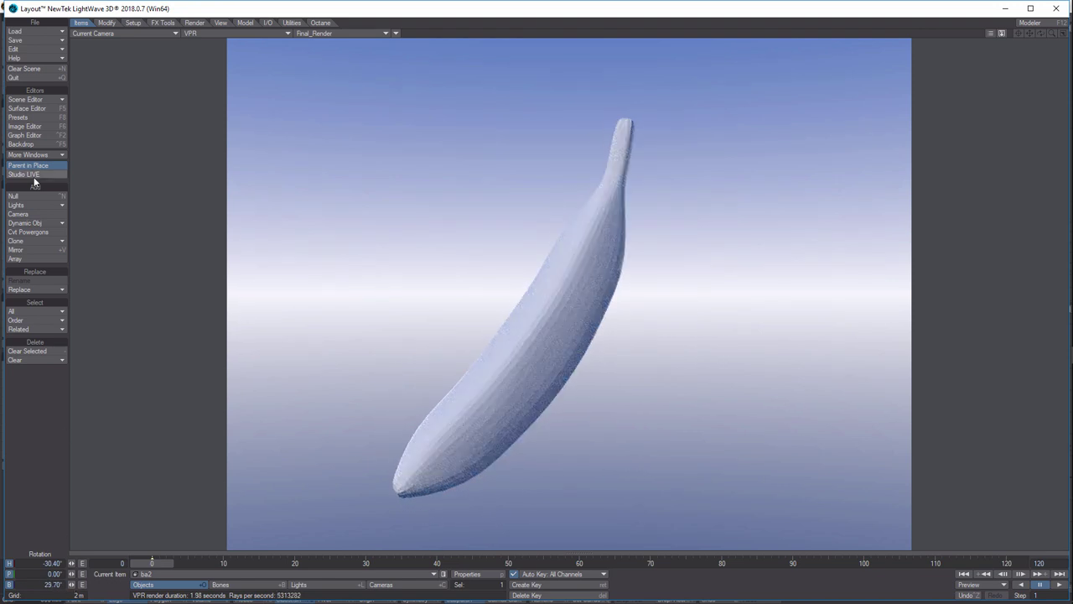
Turn on smoothing for the banana's Default surface in the Surface Editor, keeping the render visible beside it.
{"action": "left_click", "coordinate": [39, 108]}
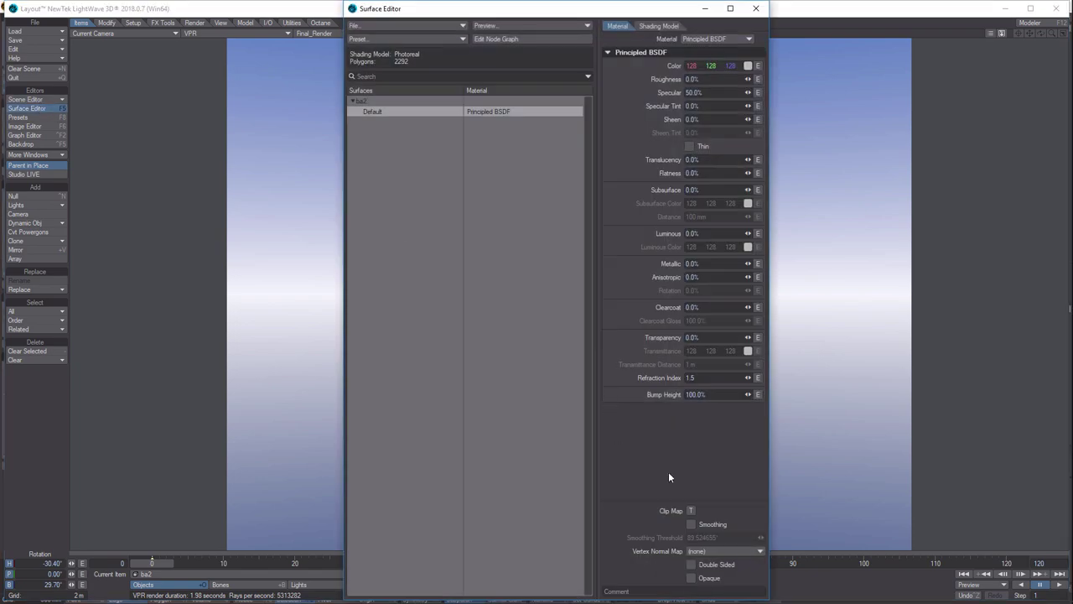
{"action": "left_click_drag", "start_coordinate": [495, 11], "coordinate": [128, 19]}
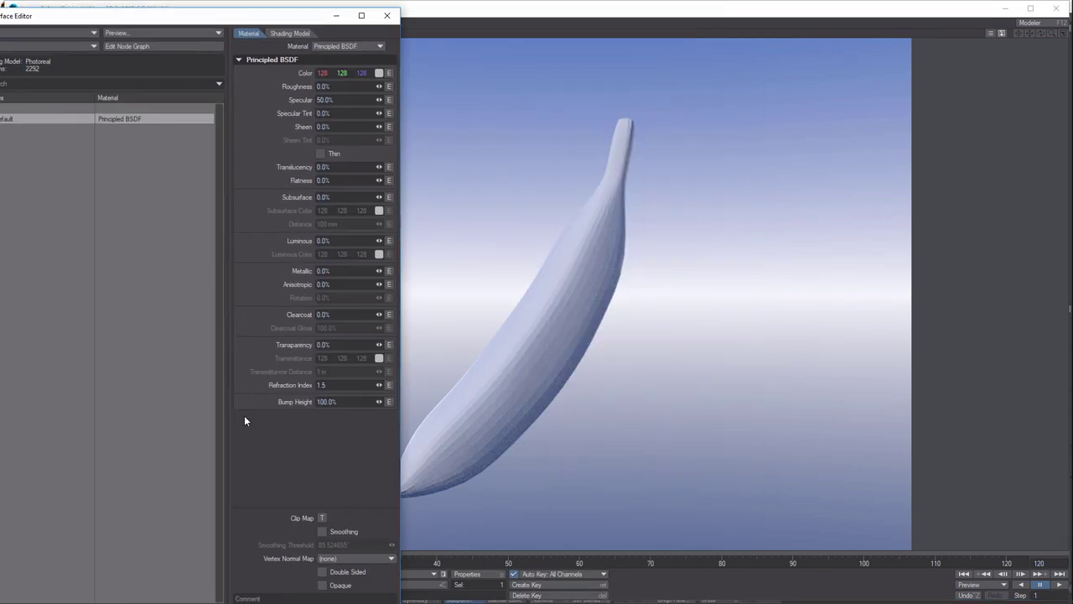
{"action": "left_click", "coordinate": [321, 532]}
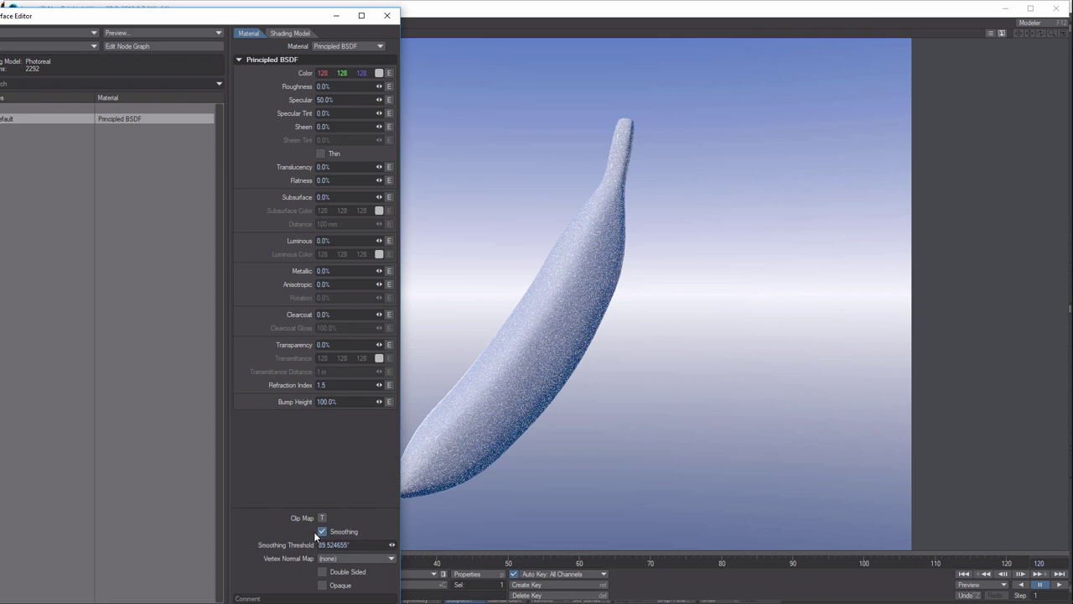
{"action": "left_click_drag", "start_coordinate": [237, 20], "coordinate": [319, 63]}
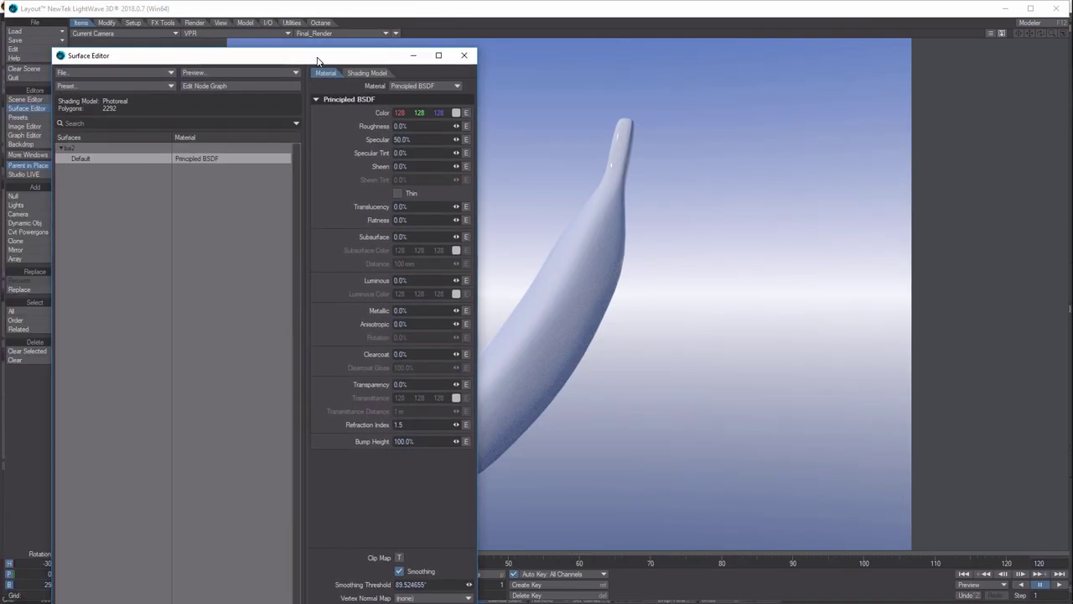
Apply the Light Skin preset from the built-in Skin library to the banana's Default surface.
{"action": "left_click", "coordinate": [165, 85]}
{"action": "left_click", "coordinate": [160, 119]}
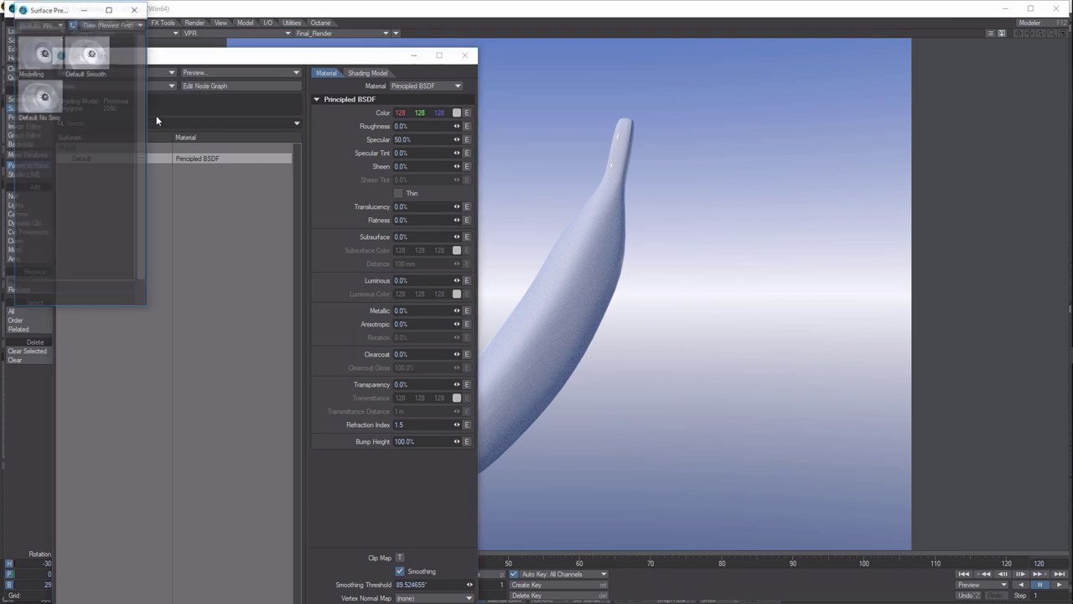
{"action": "left_click", "coordinate": [61, 25]}
{"action": "mouse_move", "coordinate": [61, 28]}
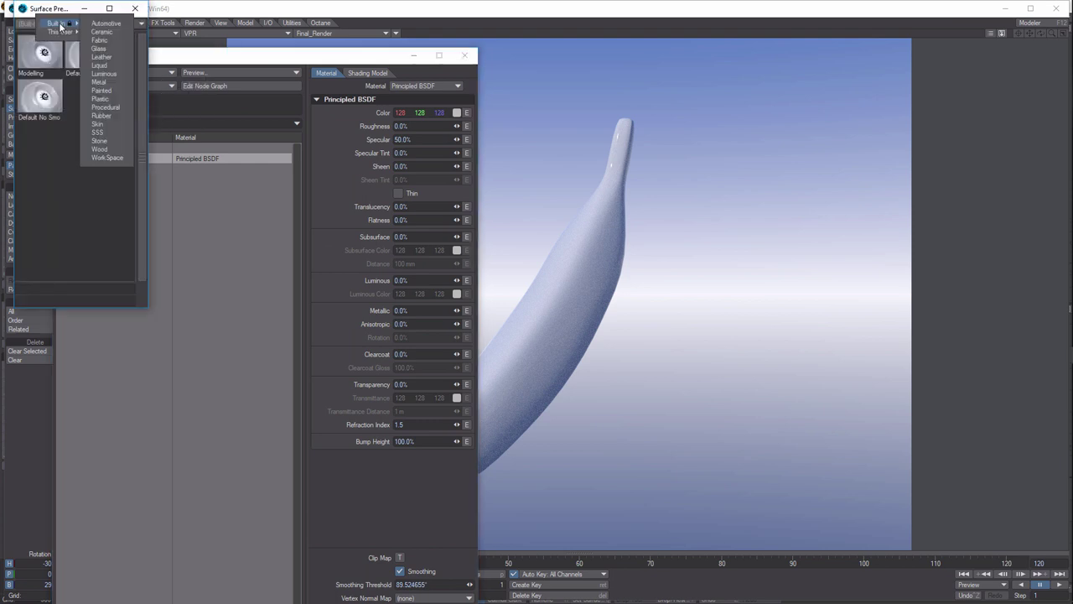
{"action": "left_click", "coordinate": [106, 124]}
{"action": "double_click", "coordinate": [27, 60]}
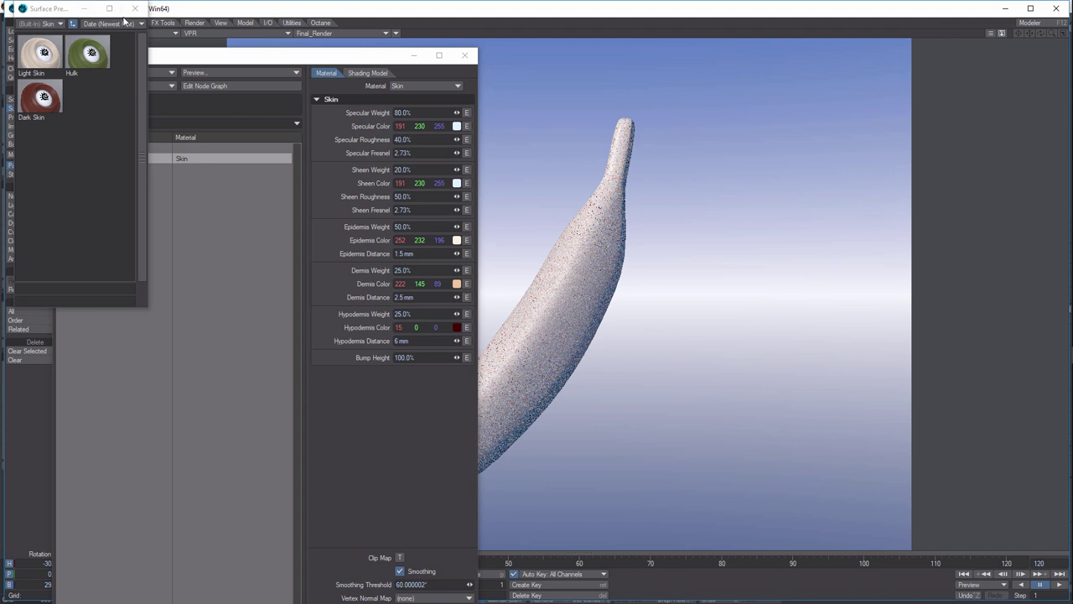
{"action": "left_click", "coordinate": [135, 9]}
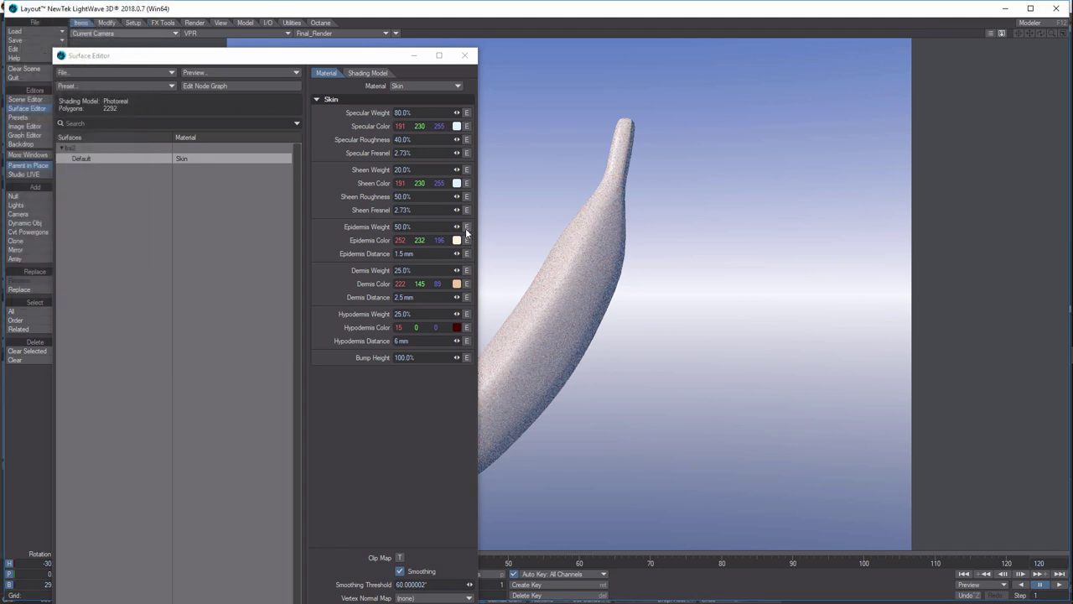
Set the skin material's epidermis colour to 127, 95, 0 and its dermis colour to 191, 143, 0.
{"action": "left_click", "coordinate": [457, 241]}
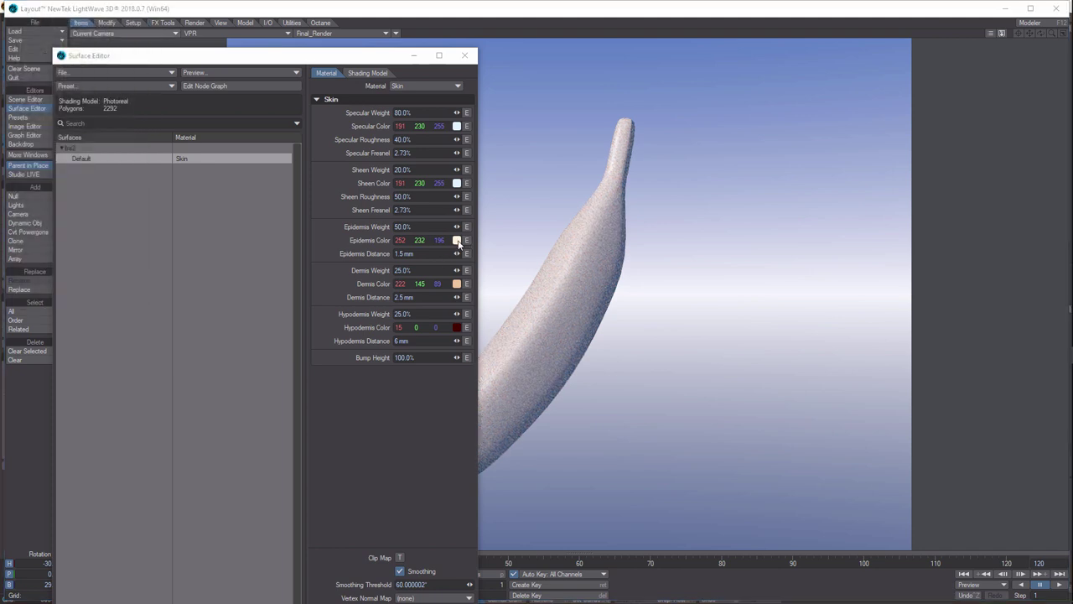
{"action": "left_click", "coordinate": [911, 367]}
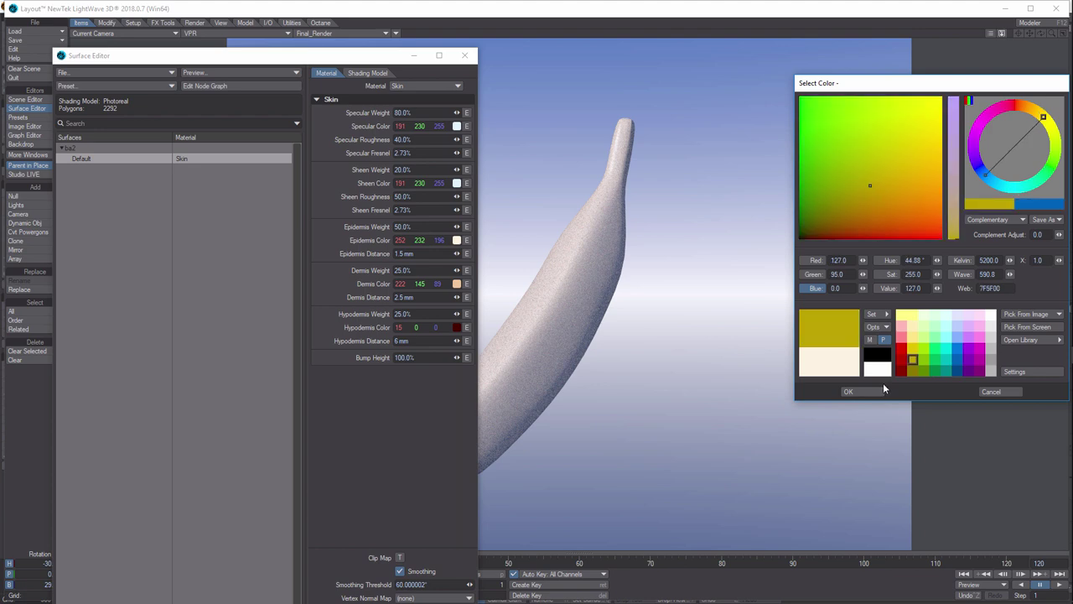
{"action": "left_click", "coordinate": [851, 391]}
{"action": "left_click", "coordinate": [456, 285]}
{"action": "left_click", "coordinate": [914, 358]}
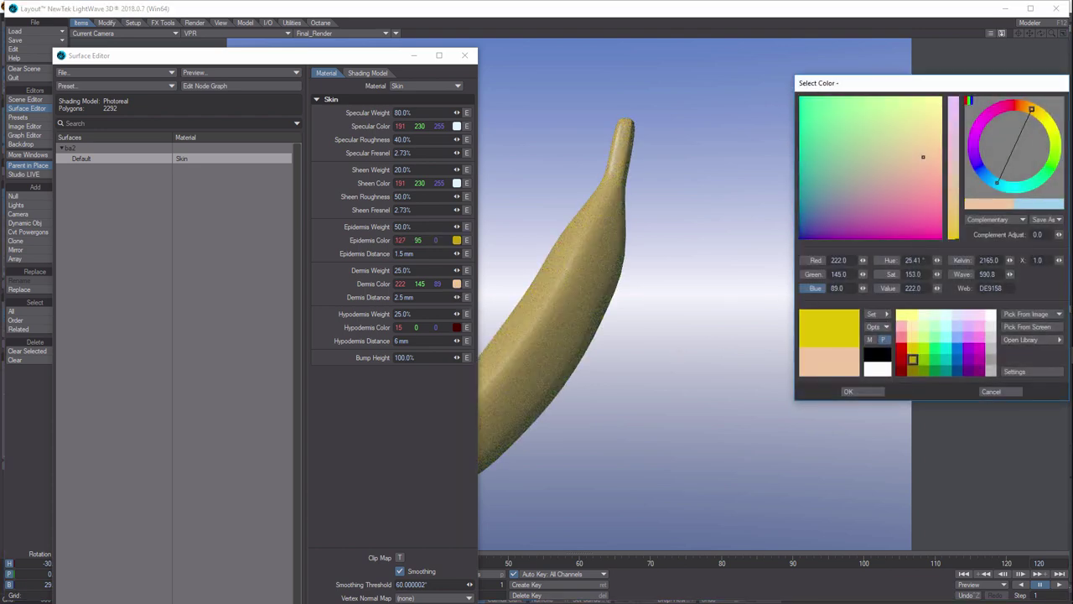
{"action": "left_click", "coordinate": [854, 390]}
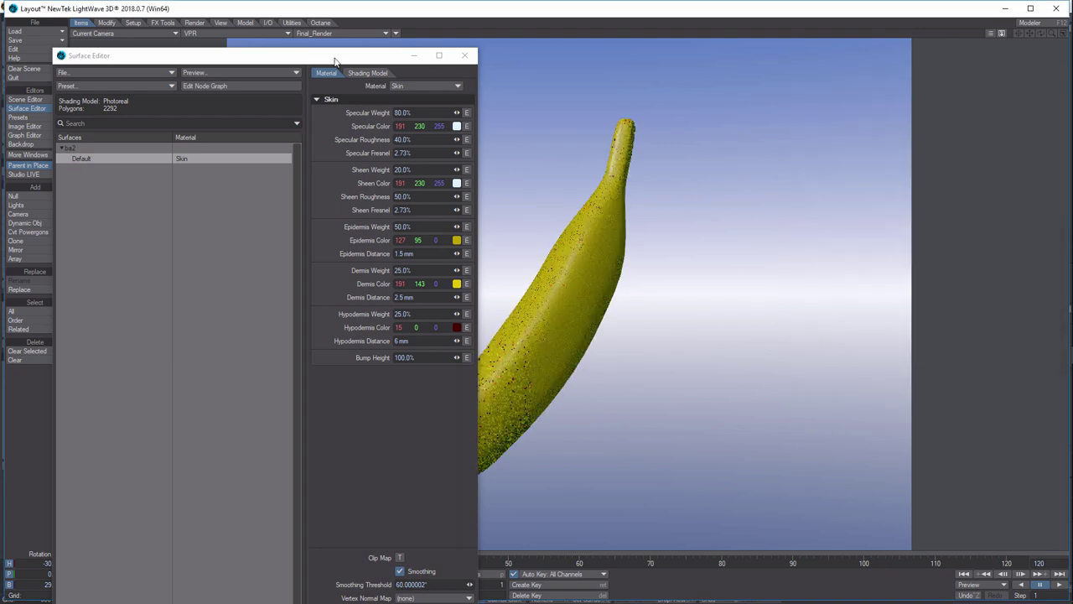
{"action": "left_click_drag", "start_coordinate": [334, 59], "coordinate": [145, 58]}
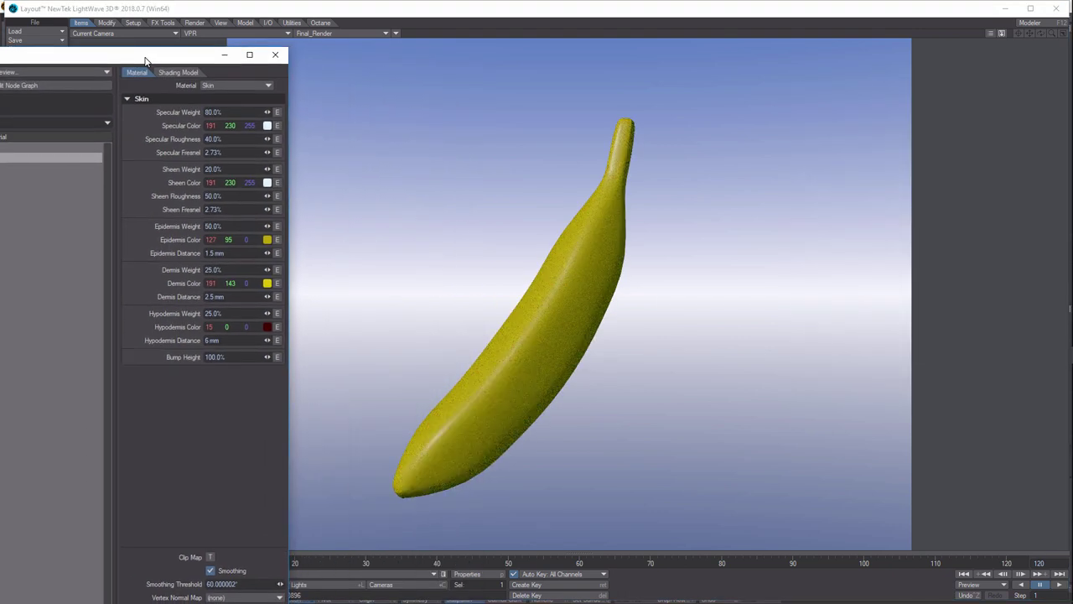
{"action": "left_click_drag", "start_coordinate": [144, 61], "coordinate": [301, 82]}
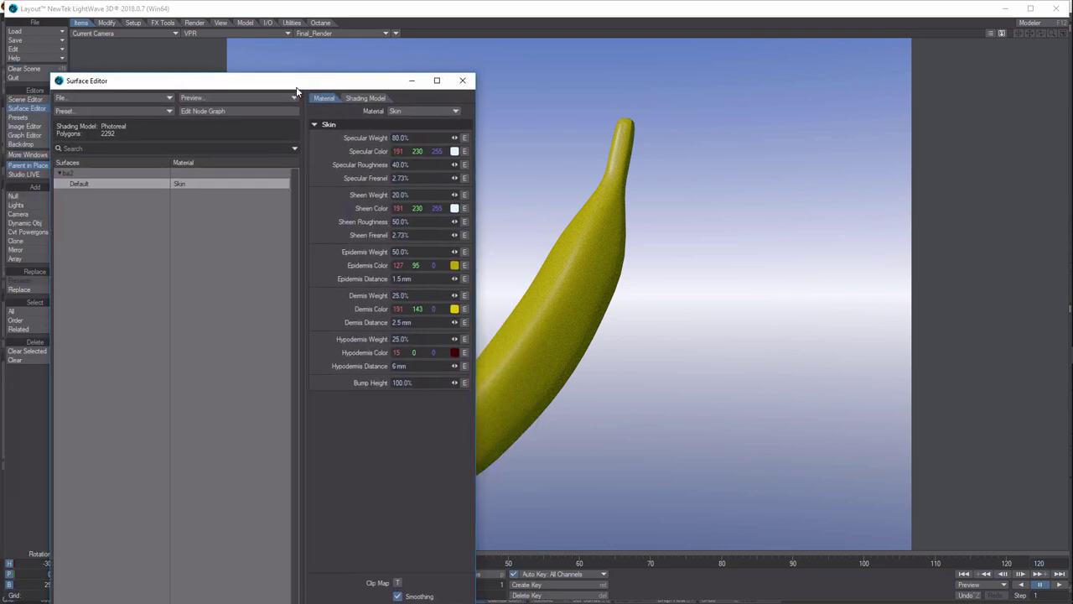
Add a Crust 3D texture node beside the Skin node in the surface's node graph and open its settings.
{"action": "left_click", "coordinate": [240, 111]}
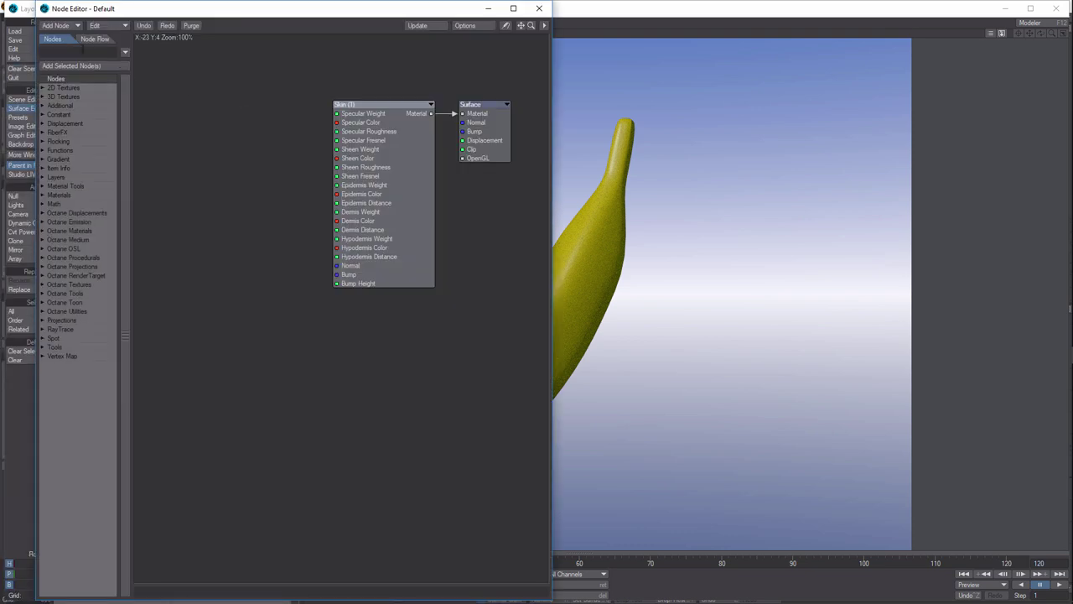
{"action": "left_click", "coordinate": [42, 96]}
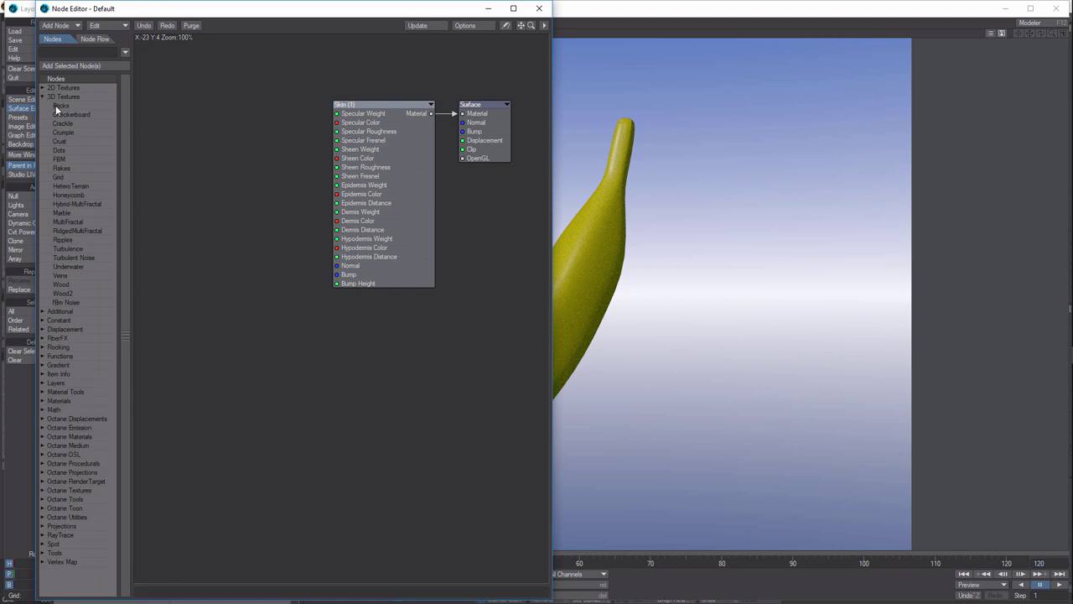
{"action": "double_click", "coordinate": [77, 142]}
{"action": "left_click_drag", "start_coordinate": [335, 263], "coordinate": [223, 180]}
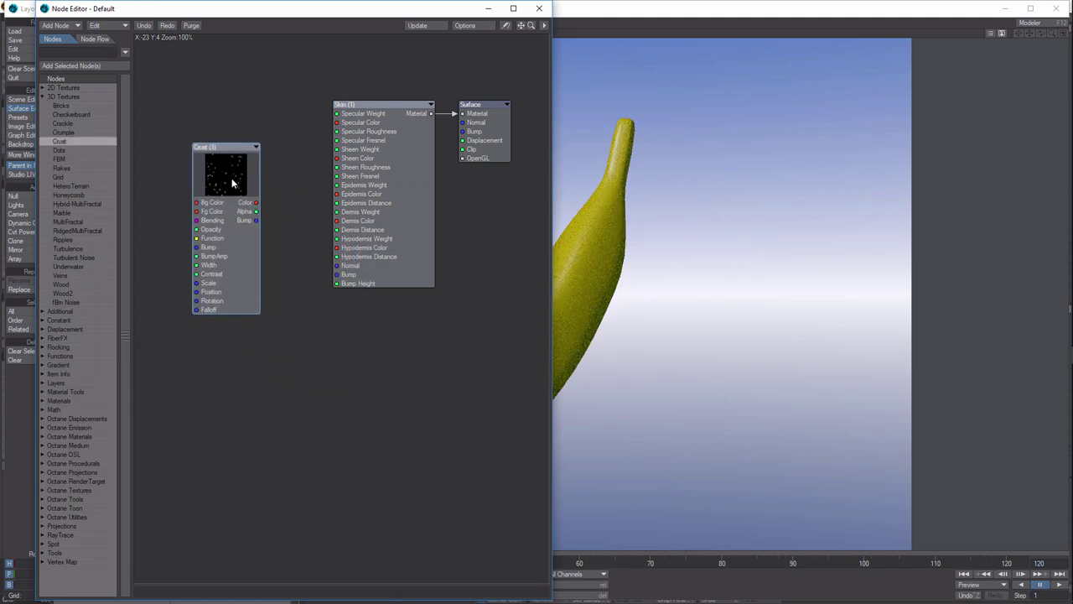
{"action": "double_click", "coordinate": [233, 183]}
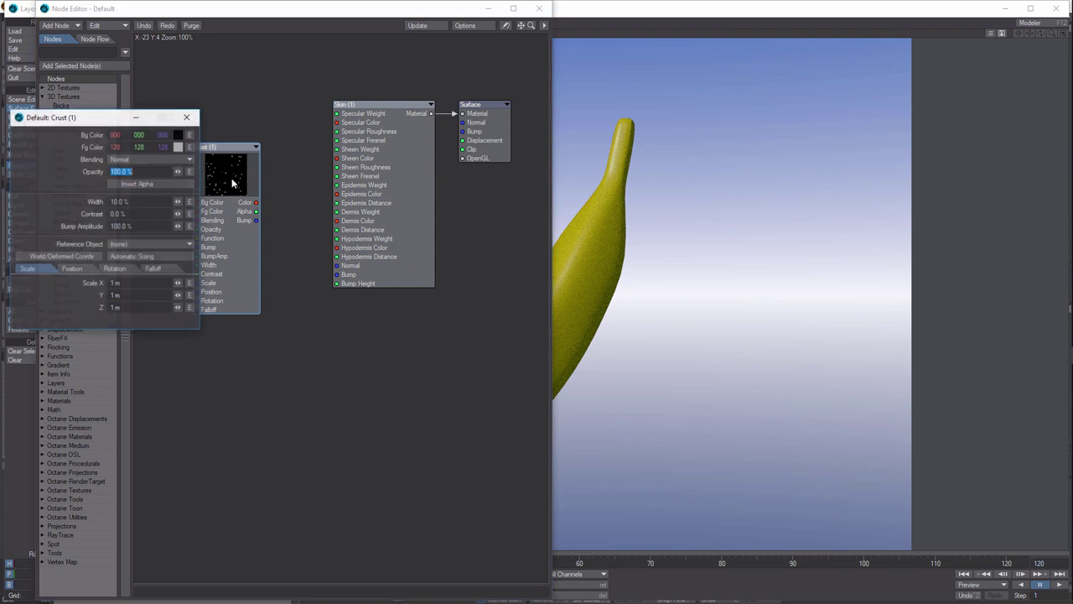
{"action": "left_click", "coordinate": [177, 137]}
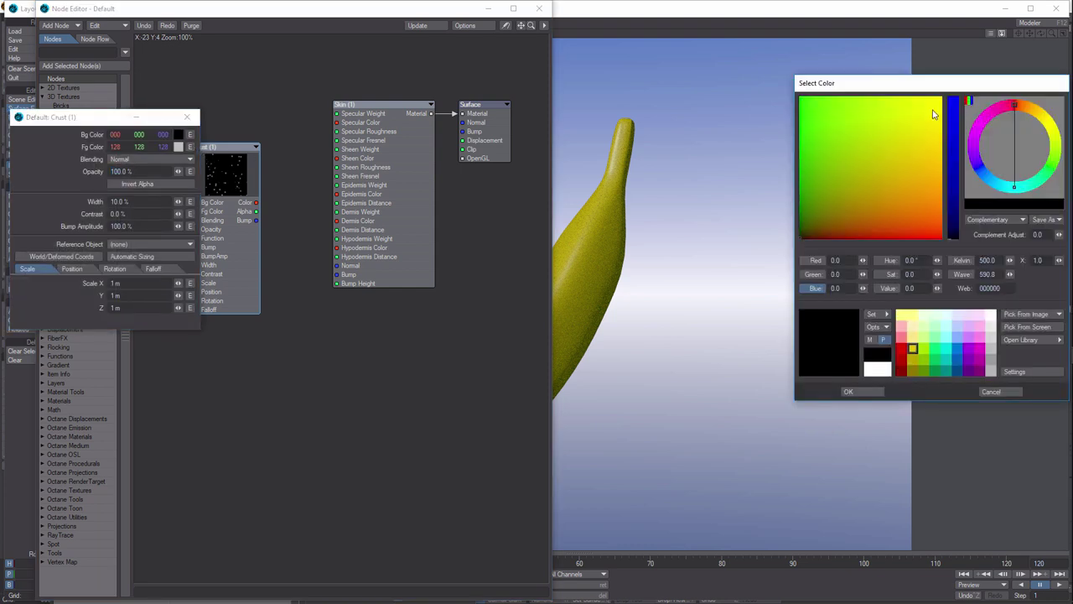
{"action": "left_click", "coordinate": [874, 392]}
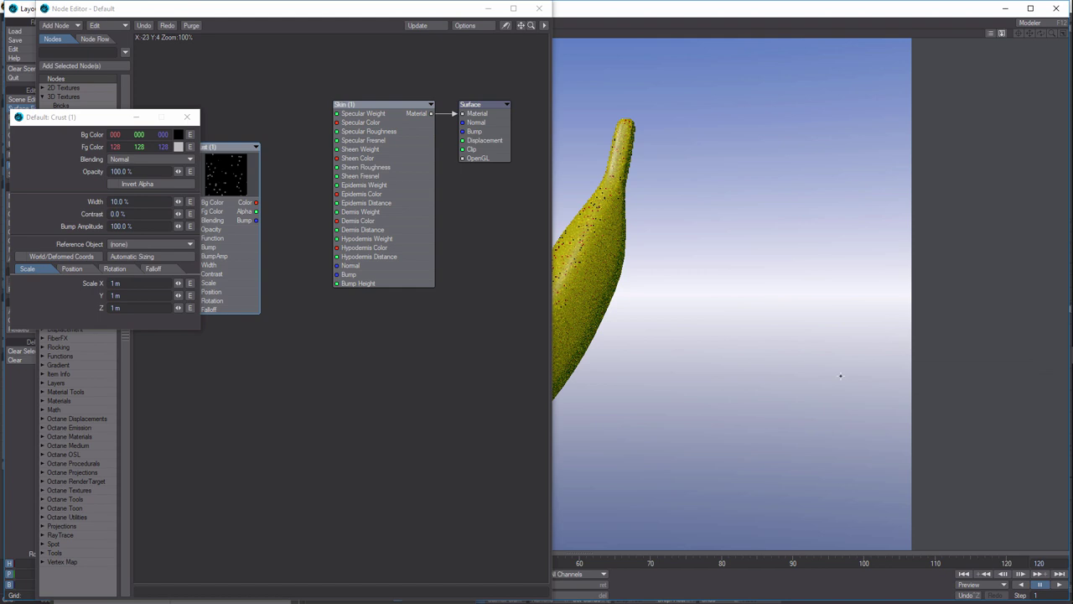
{"action": "left_click", "coordinate": [177, 135]}
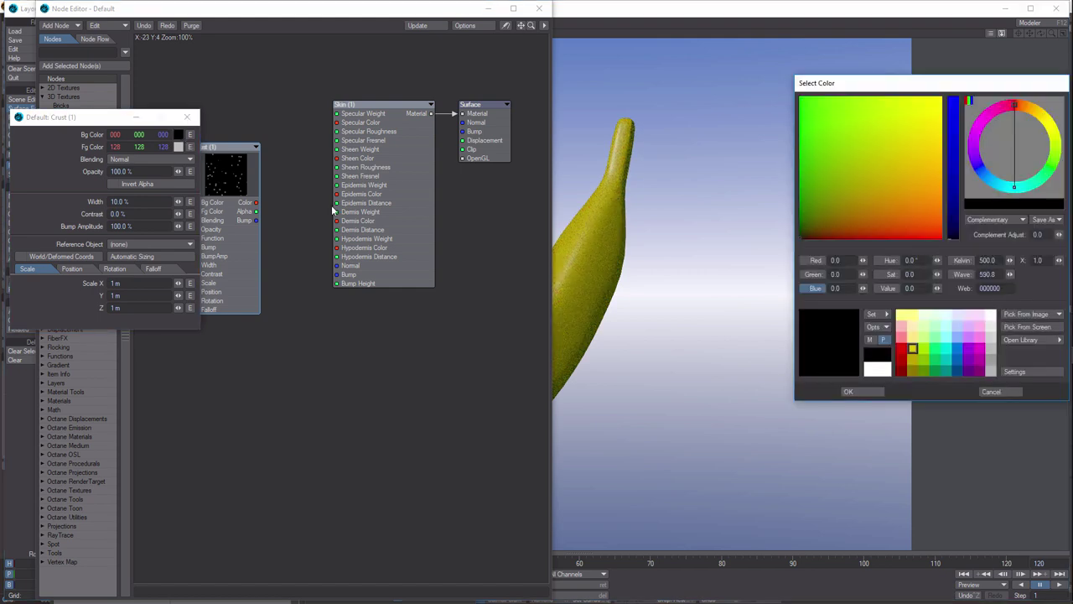
{"action": "left_click", "coordinate": [863, 391]}
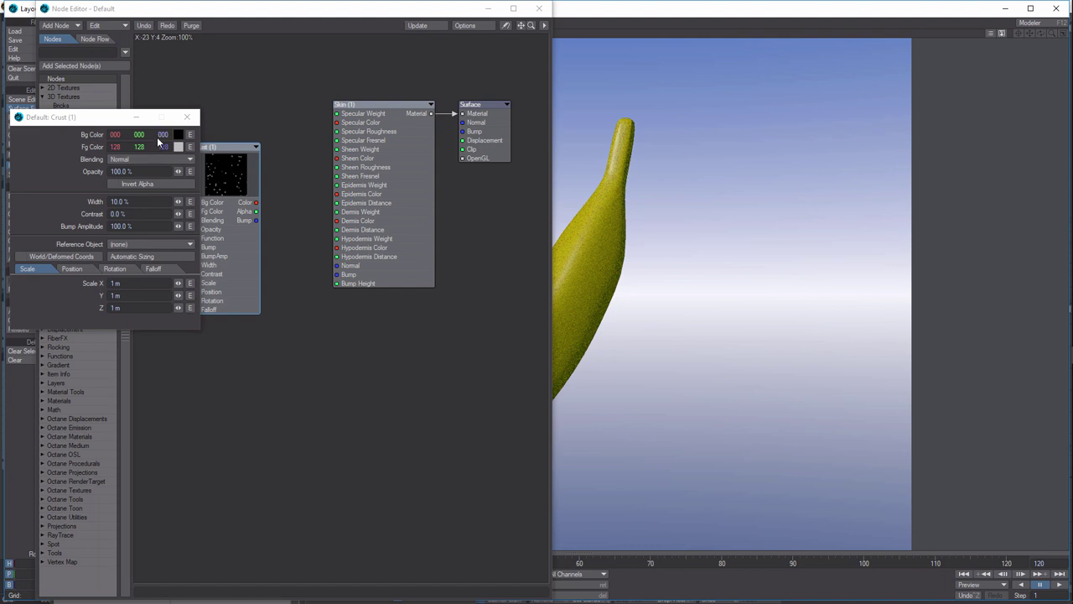
Set the Crust texture's background colour to 232, 207, 0 and its foreground colour to black.
{"action": "left_click", "coordinate": [177, 135]}
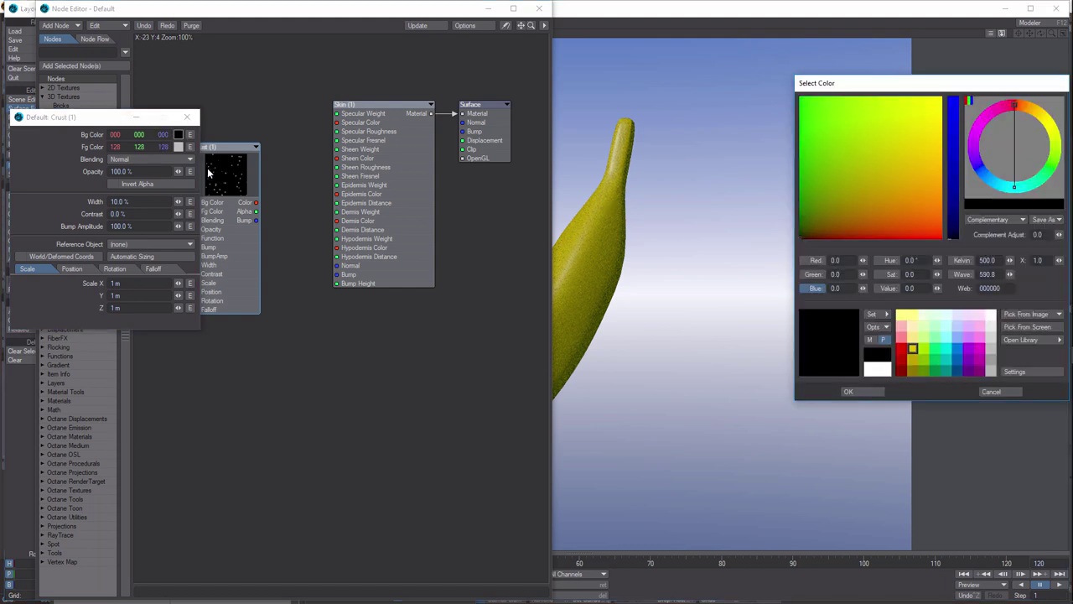
{"action": "left_click", "coordinate": [928, 123]}
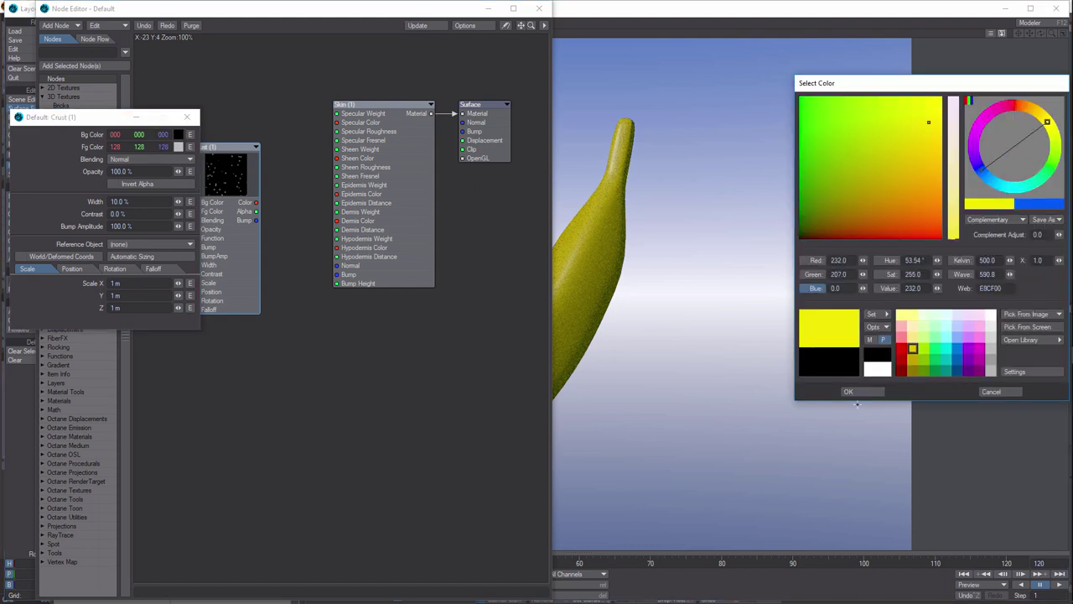
{"action": "left_click", "coordinate": [854, 392]}
{"action": "left_click", "coordinate": [178, 147]}
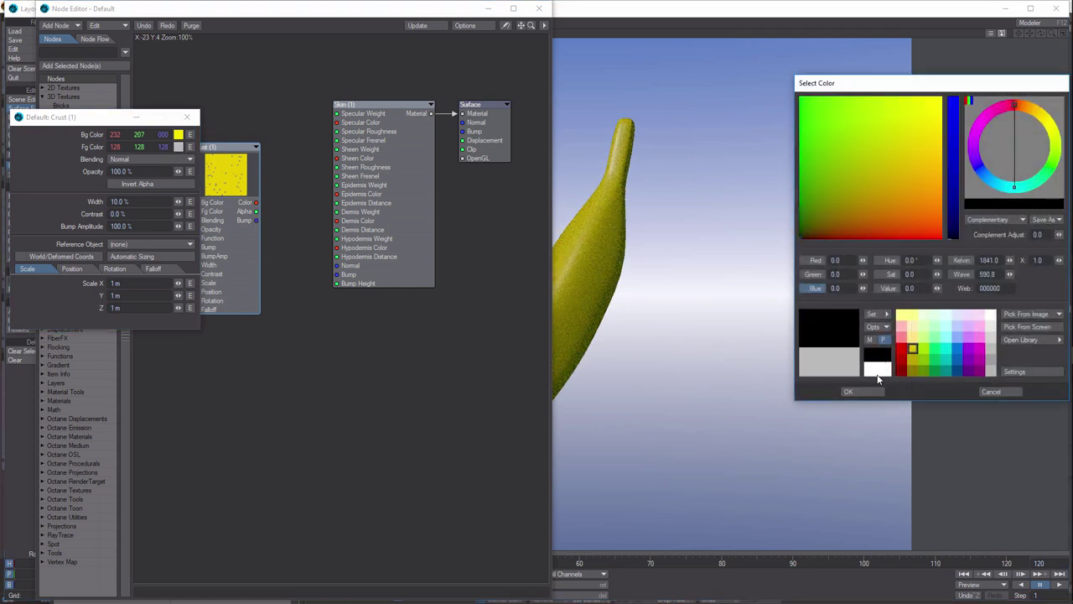
{"action": "left_click", "coordinate": [872, 396]}
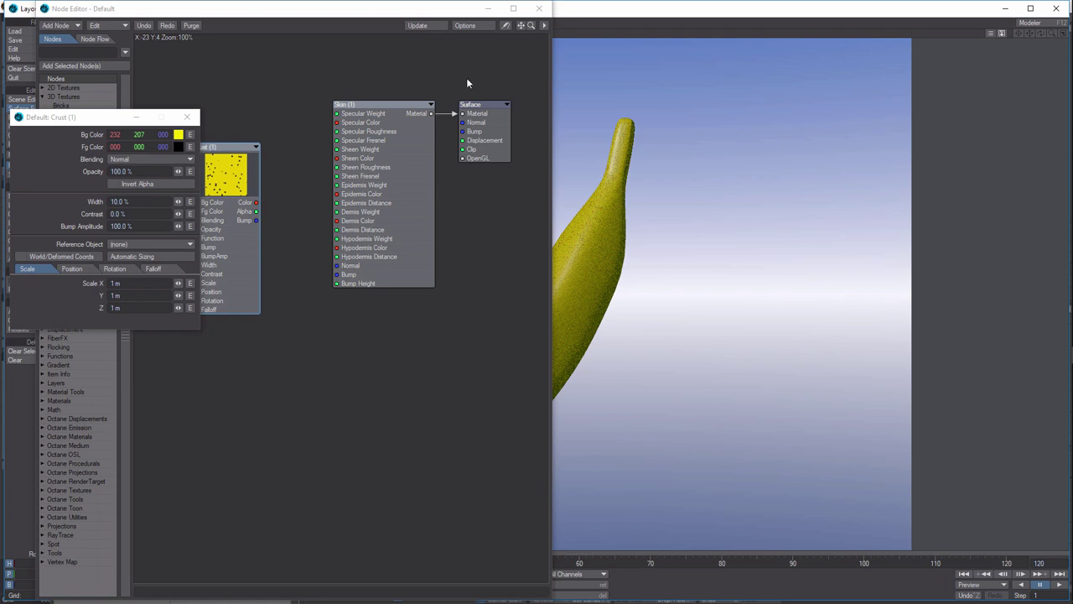
Rearrange the windows to keep the render visible and connect the Crust node's Color output to the Skin node's Epidermis Color.
{"action": "left_click_drag", "start_coordinate": [108, 121], "coordinate": [70, 274]}
{"action": "left_click_drag", "start_coordinate": [395, 4], "coordinate": [989, 46]}
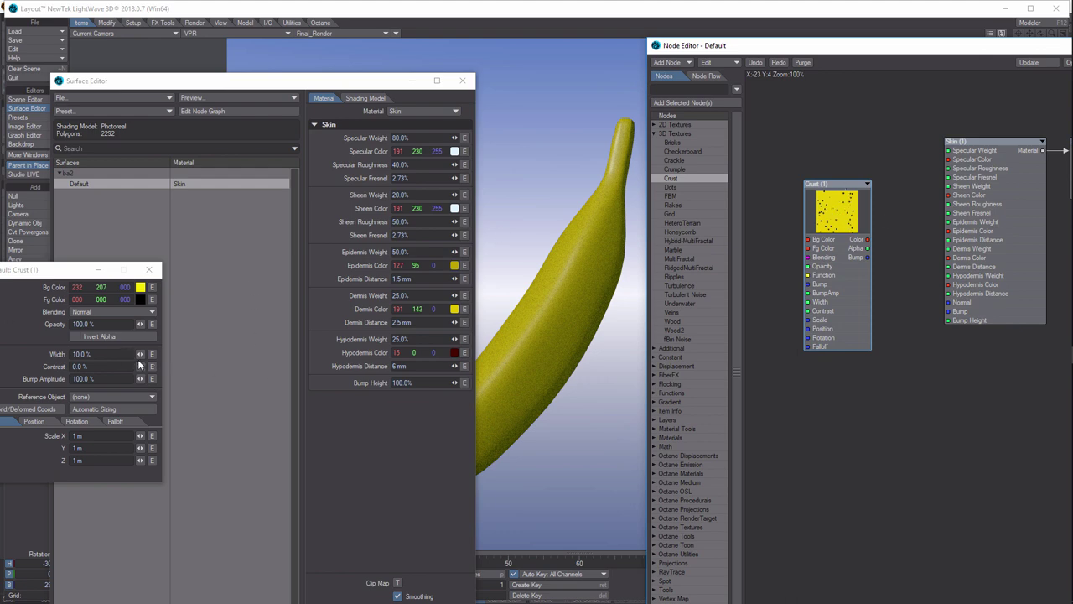
{"action": "left_click", "coordinate": [867, 258]}
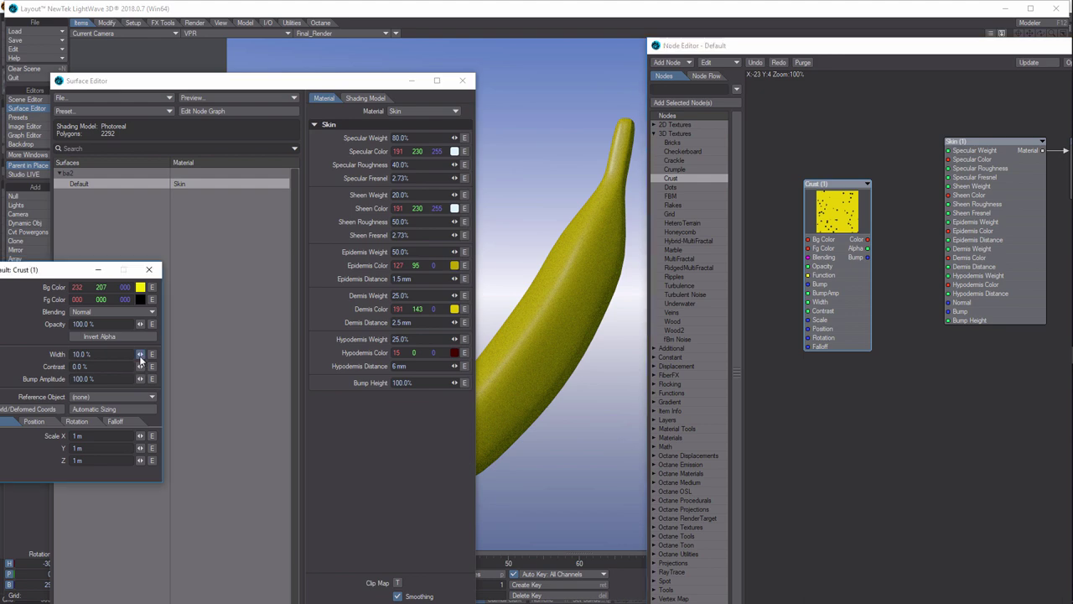
{"action": "left_click_drag", "start_coordinate": [867, 241], "coordinate": [948, 231]}
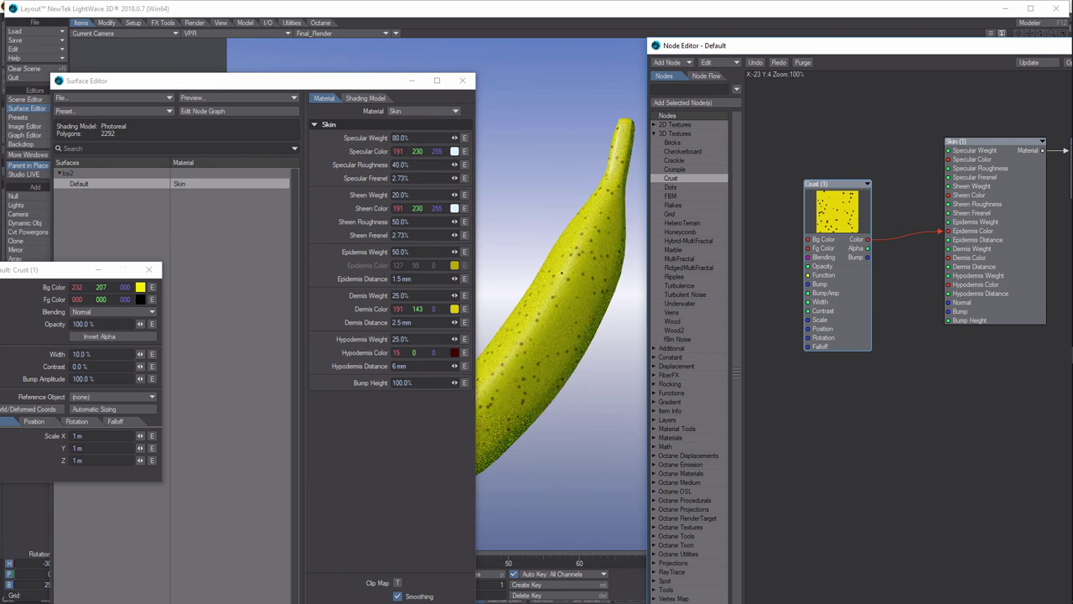
Set the Crust texture's width to 3%, contrast to 17% and opacity to 91%.
{"action": "left_click_drag", "start_coordinate": [138, 355], "coordinate": [140, 356]}
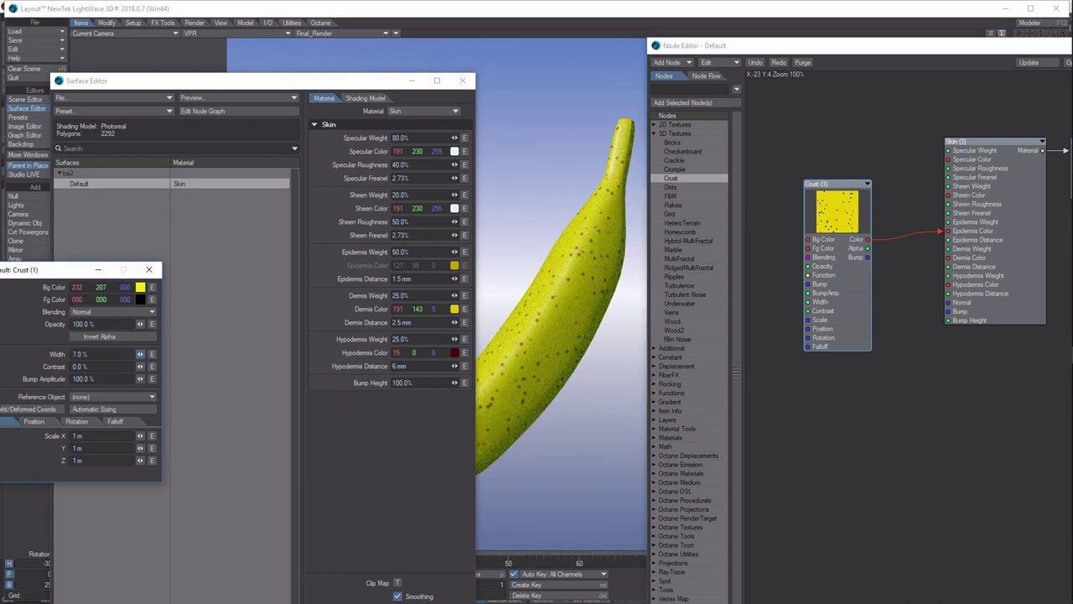
{"action": "left_click", "coordinate": [140, 366]}
{"action": "left_click_drag", "start_coordinate": [140, 366], "coordinate": [143, 367]}
{"action": "left_click_drag", "start_coordinate": [140, 324], "coordinate": [140, 323]}
Move the Crust node down and add a Mixer node above it, beside the Skin node.
{"action": "left_click_drag", "start_coordinate": [836, 204], "coordinate": [838, 286]}
{"action": "left_click", "coordinate": [688, 89]}
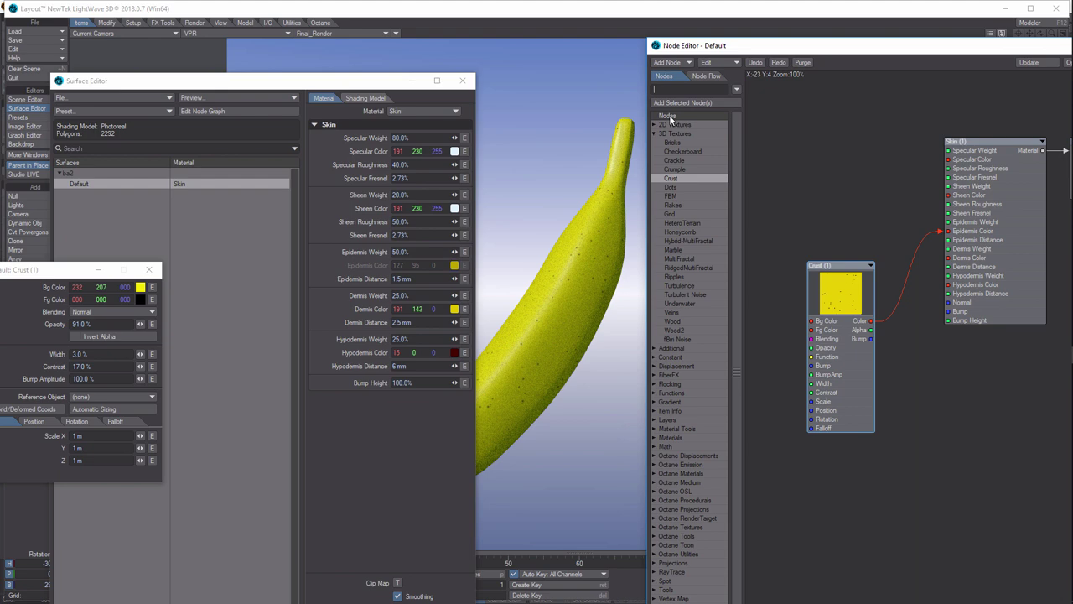
{"action": "type", "text": "mixer"}
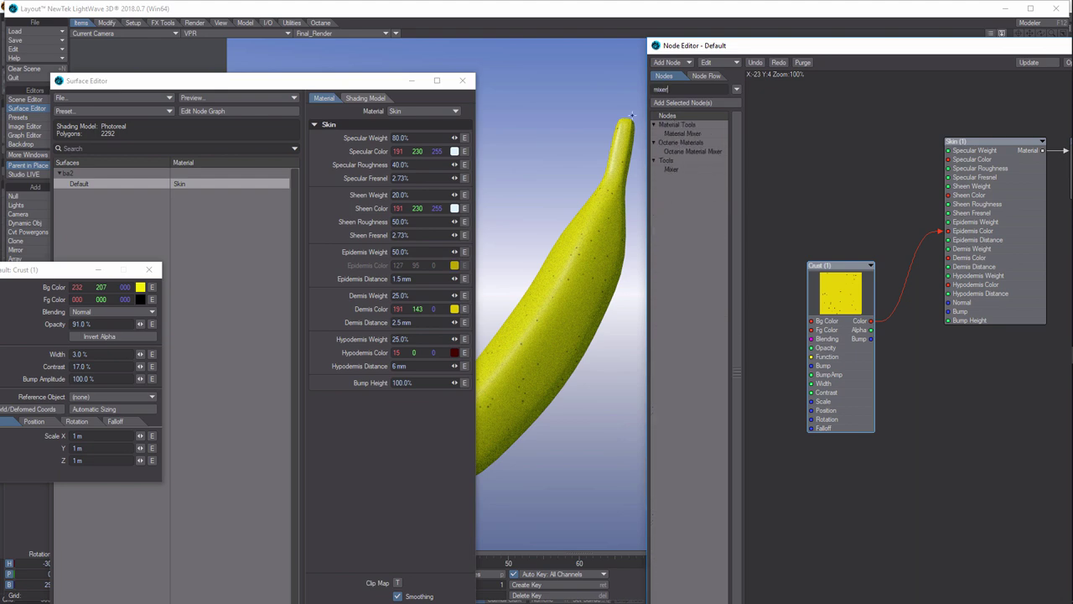
{"action": "double_click", "coordinate": [672, 169]}
{"action": "left_click_drag", "start_coordinate": [938, 303], "coordinate": [877, 163]}
Add a standard Gradient node and place it up and to the left of the Mixer node.
{"action": "double_click", "coordinate": [680, 89]}
{"action": "type", "text": "gradient"}
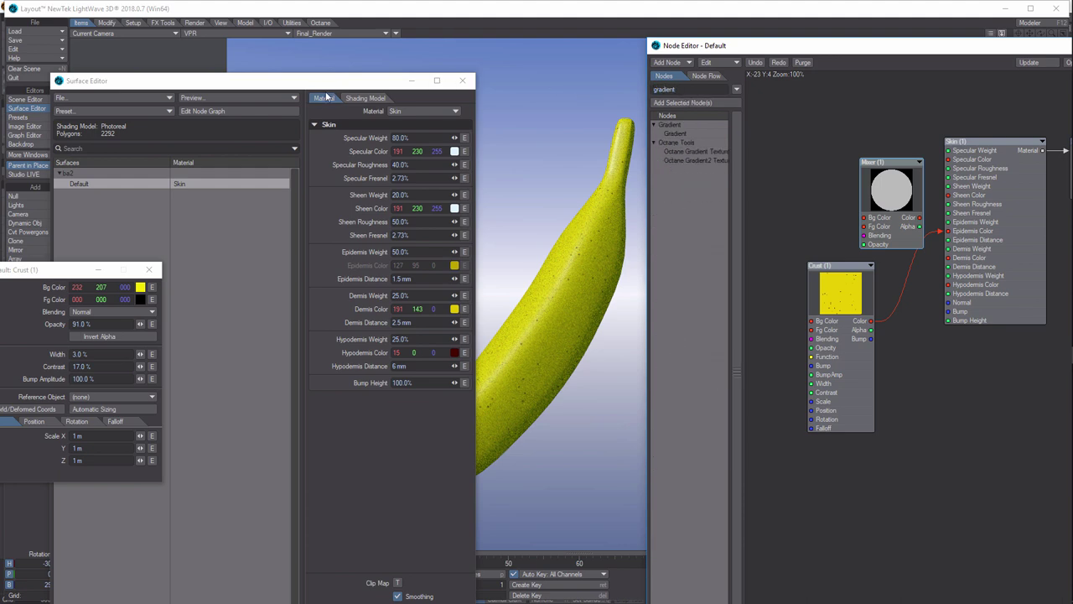
{"action": "double_click", "coordinate": [676, 133]}
{"action": "left_click_drag", "start_coordinate": [945, 315], "coordinate": [786, 124]}
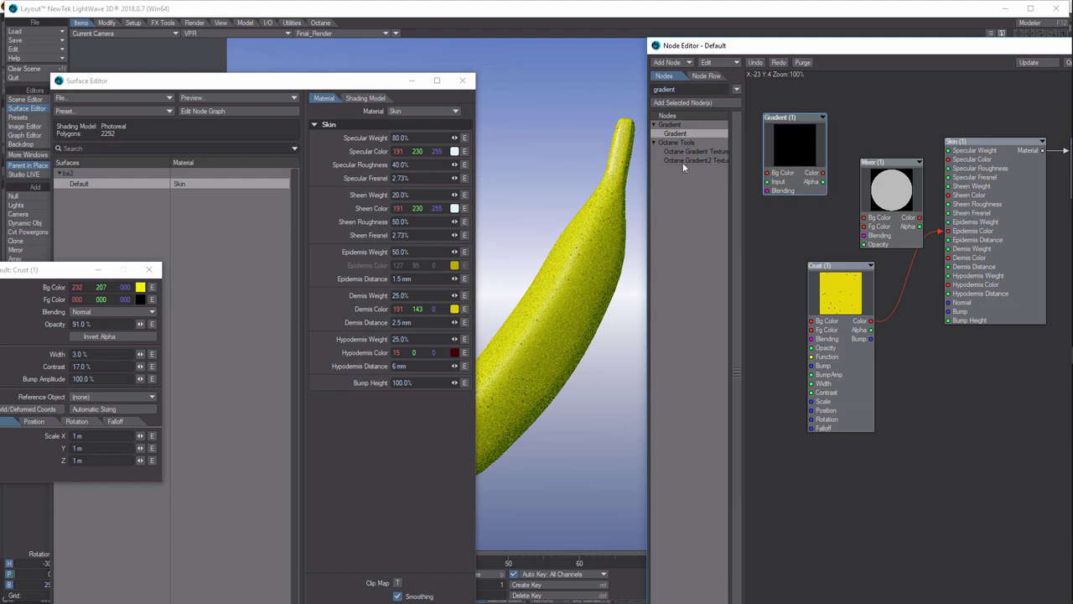
Close the Crust settings and Surface Editor, then give the Gradient node background colour 191, 143, 0 and Y Coordinate input.
{"action": "left_click", "coordinate": [149, 269]}
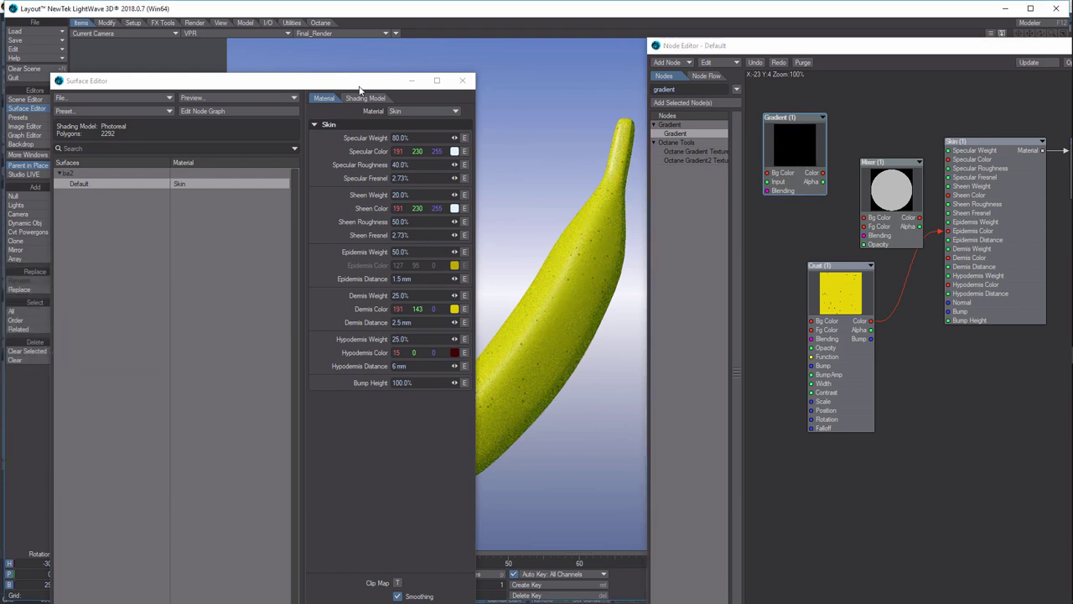
{"action": "left_click", "coordinate": [385, 83]}
{"action": "double_click", "coordinate": [788, 152]}
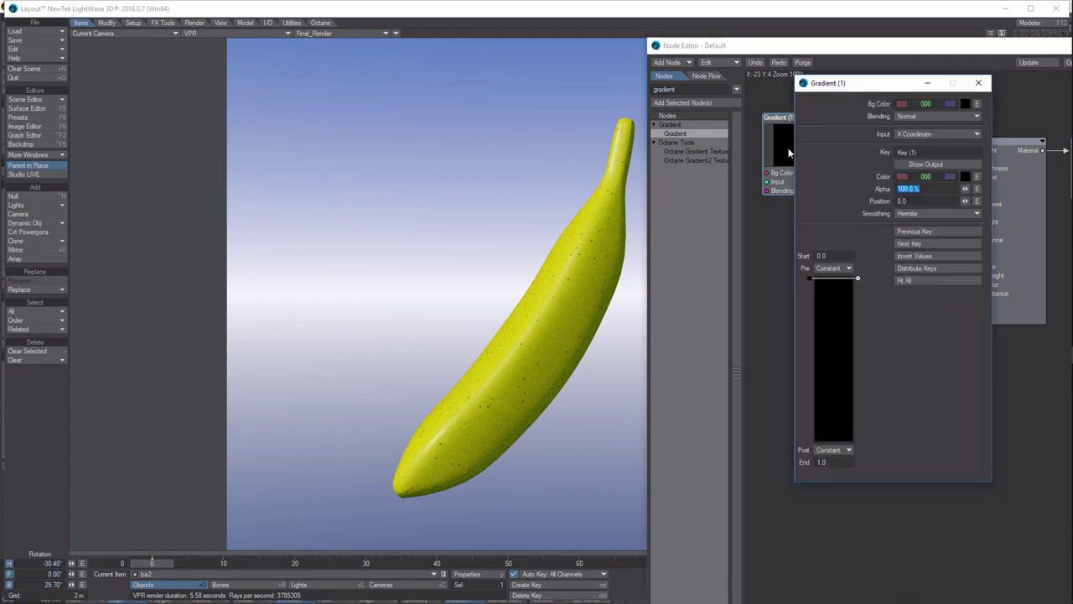
{"action": "left_click", "coordinate": [965, 104]}
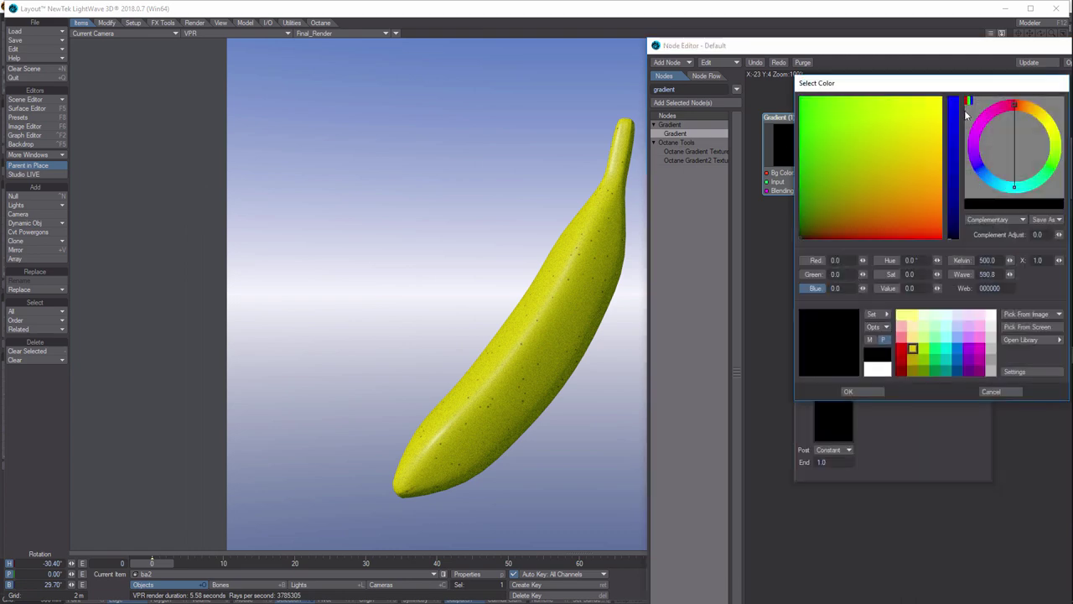
{"action": "left_click", "coordinate": [916, 352]}
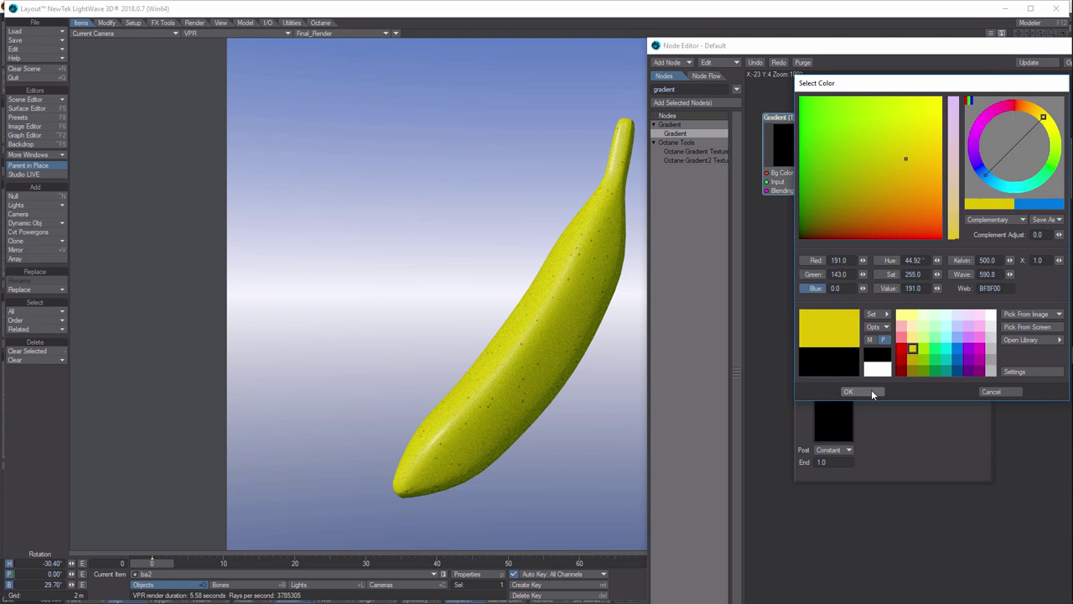
{"action": "left_click", "coordinate": [872, 391]}
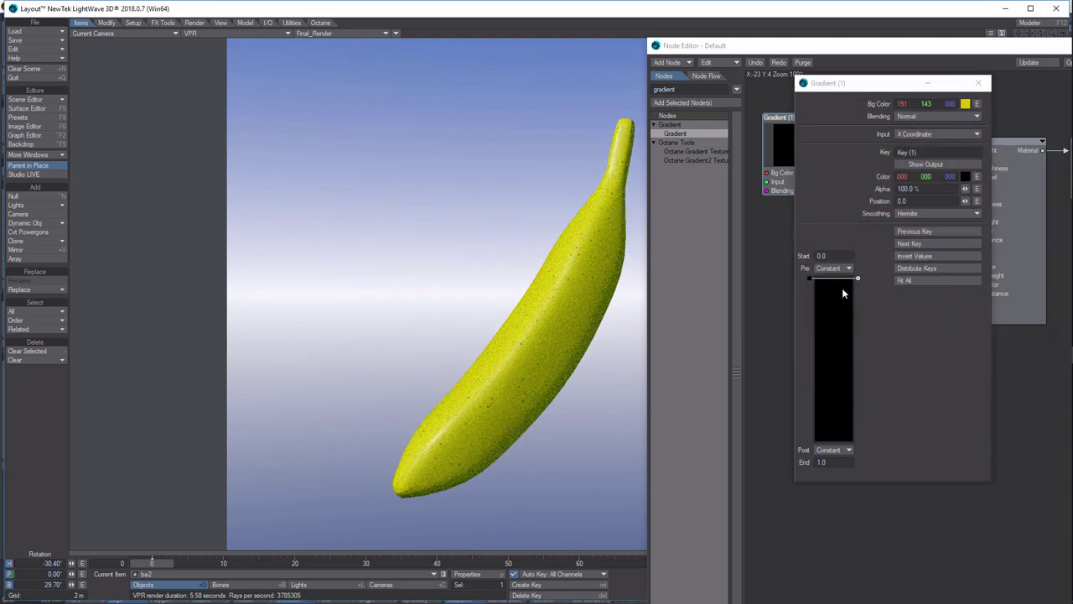
{"action": "left_click", "coordinate": [976, 134]}
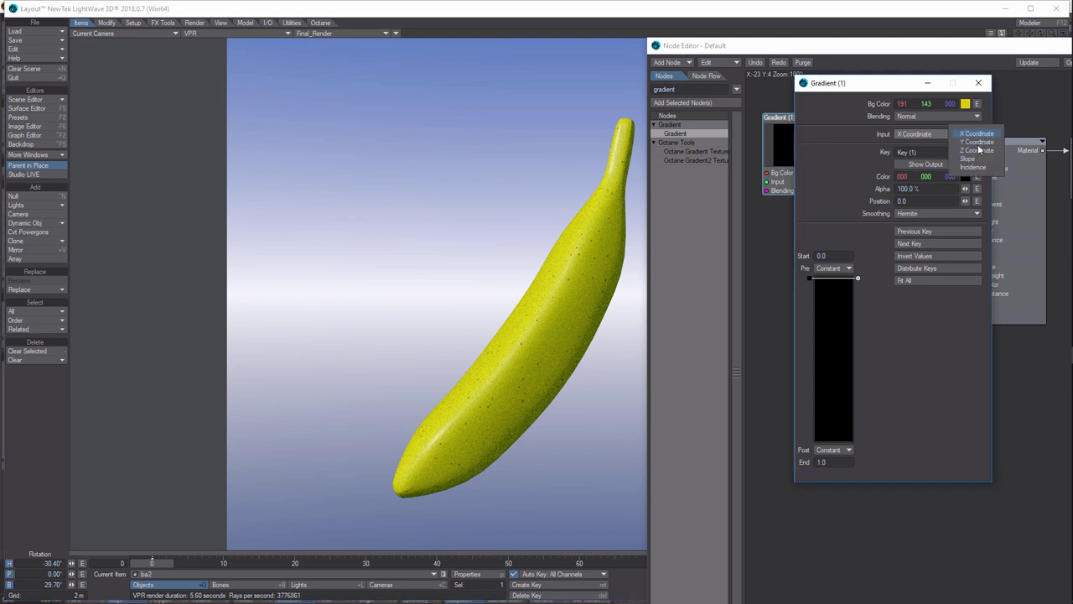
{"action": "left_click", "coordinate": [978, 143]}
Set the gradient's first key to colour 236, 203, 0 with 25% alpha.
{"action": "left_click_drag", "start_coordinate": [877, 89], "coordinate": [761, 268]}
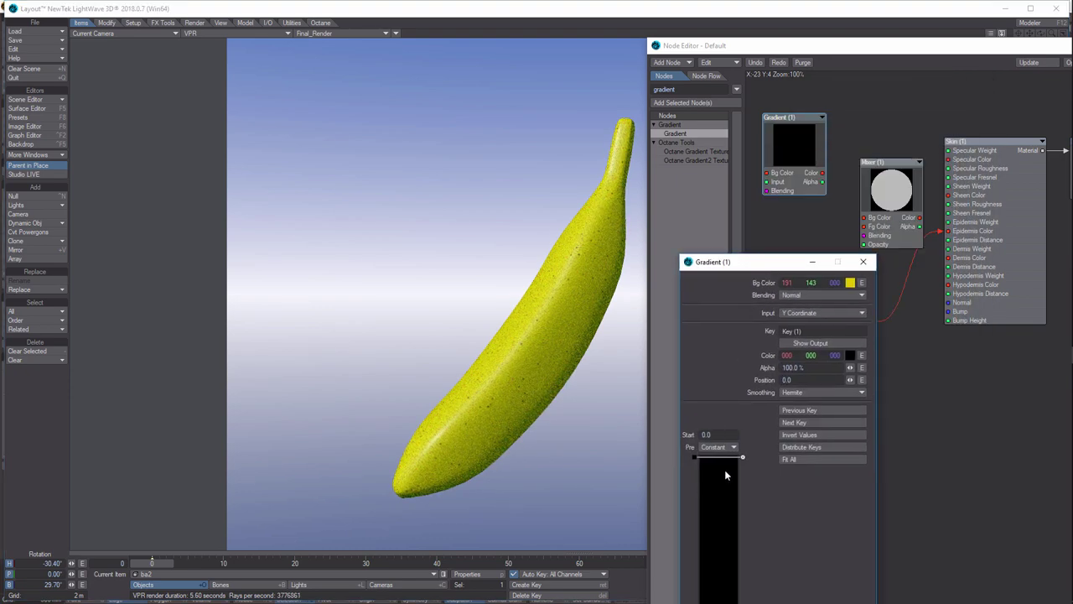
{"action": "left_click", "coordinate": [850, 356]}
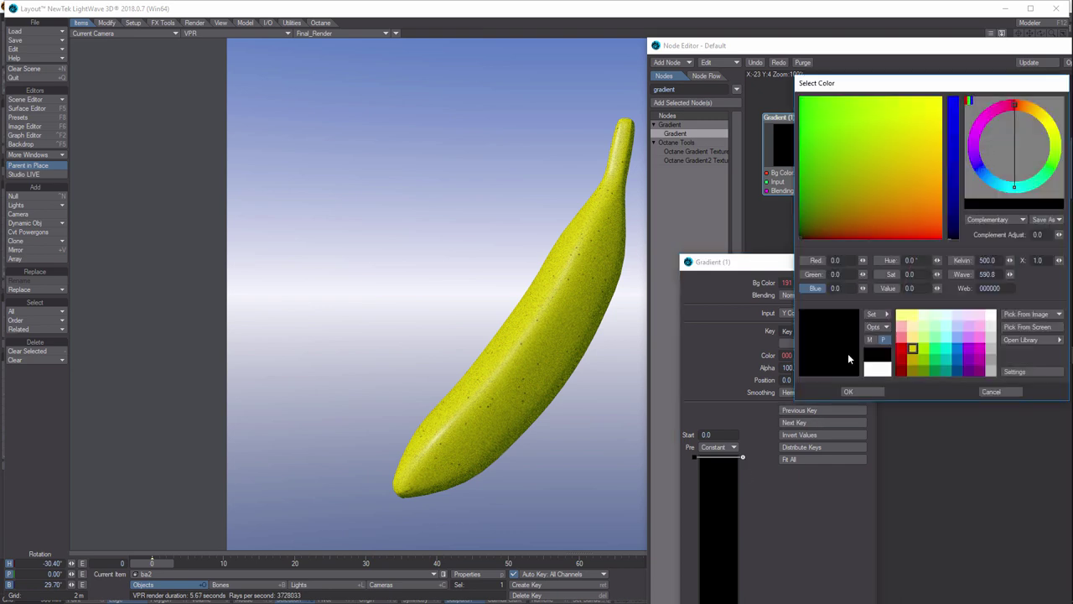
{"action": "left_click", "coordinate": [931, 124]}
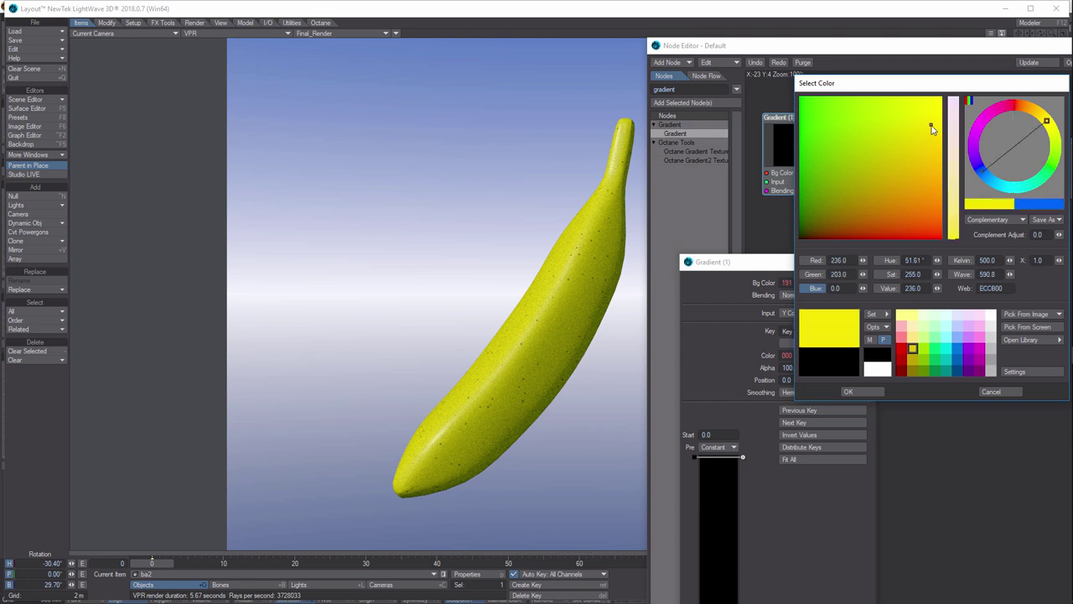
{"action": "left_click", "coordinate": [849, 392]}
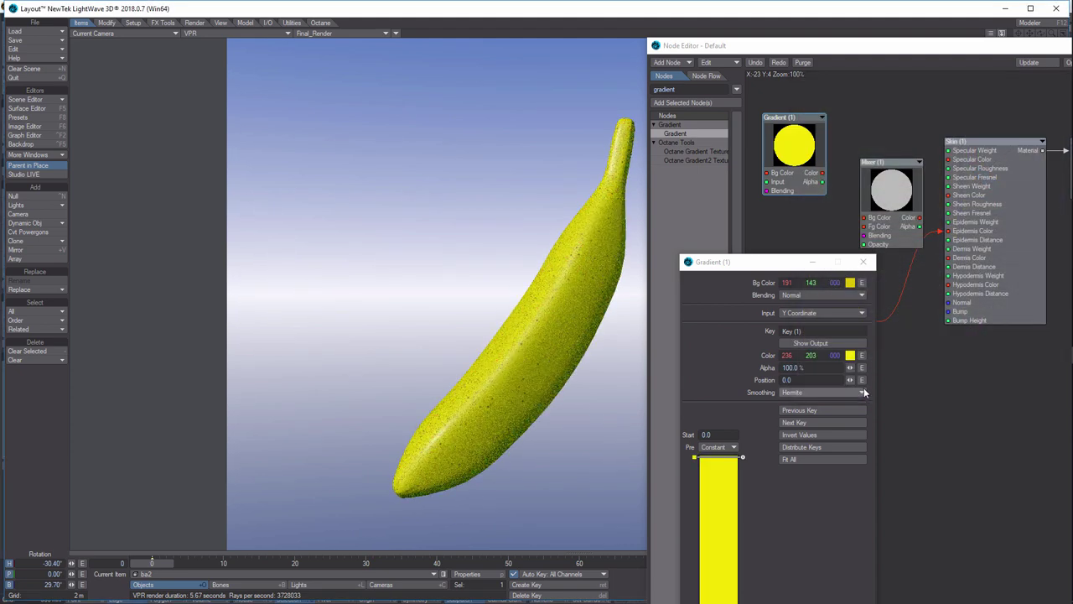
{"action": "left_click", "coordinate": [778, 380]}
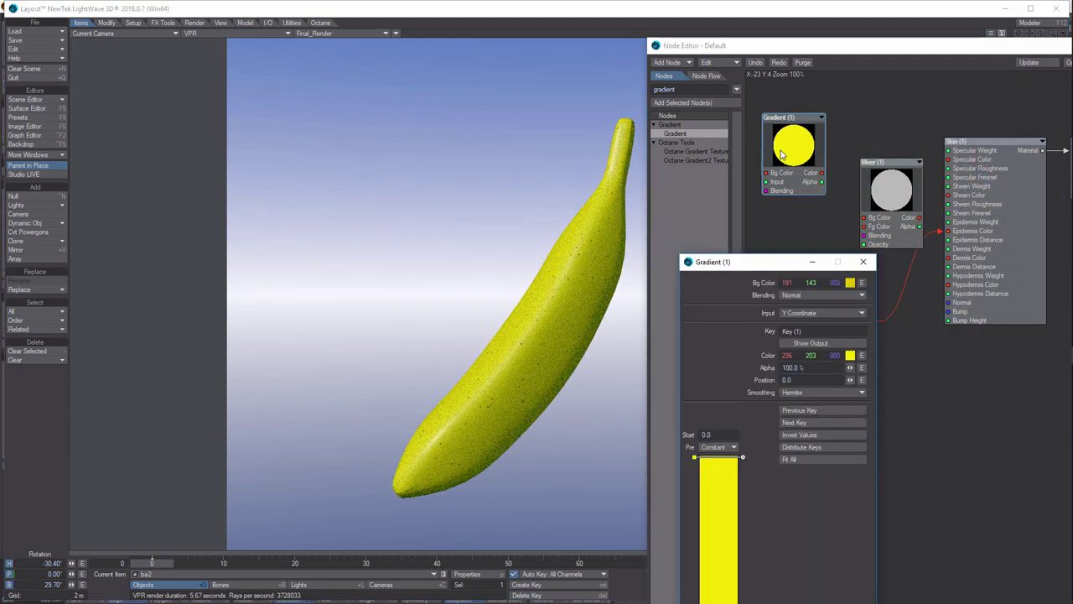
{"action": "left_click", "coordinate": [810, 367]}
{"action": "type", "text": "25"}
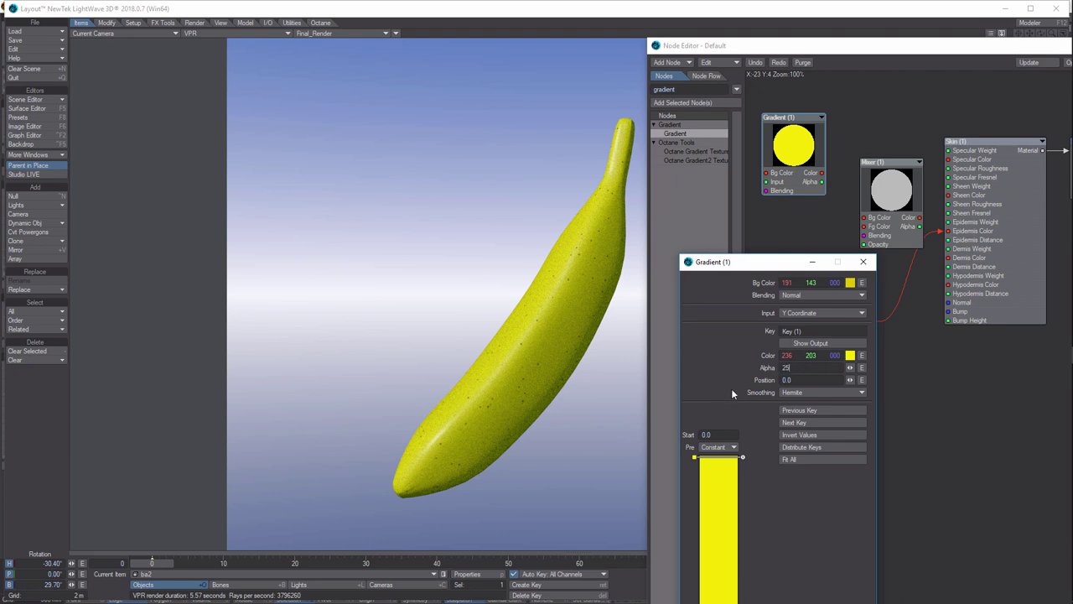
{"action": "key", "text": "Return"}
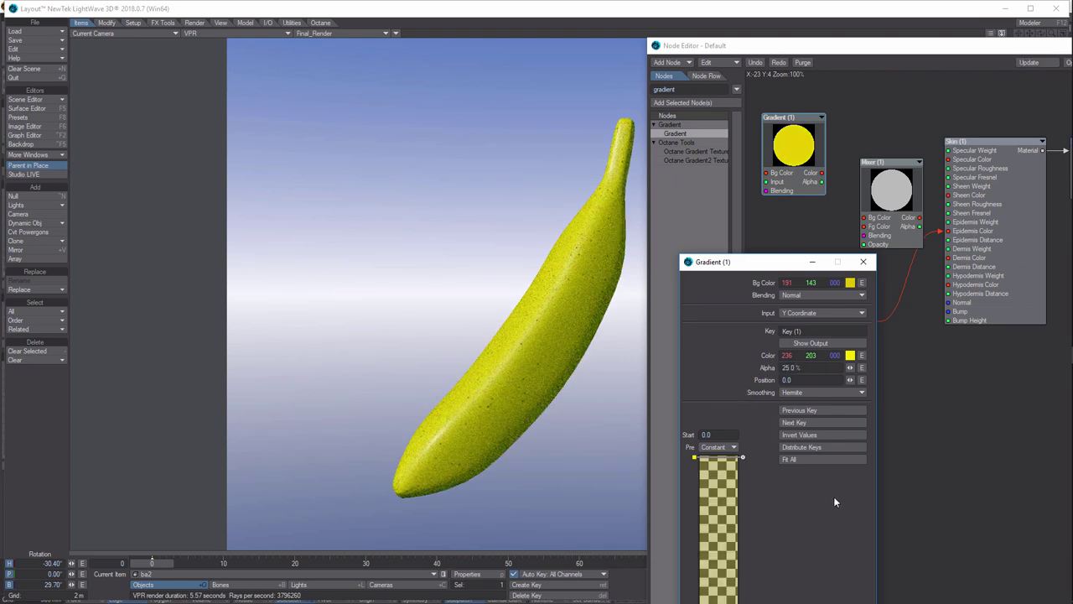
Add a second key near the gradient's end, at about 0.99, and set its colour to 4, 119, 0.
{"action": "left_click_drag", "start_coordinate": [774, 267], "coordinate": [712, 144]}
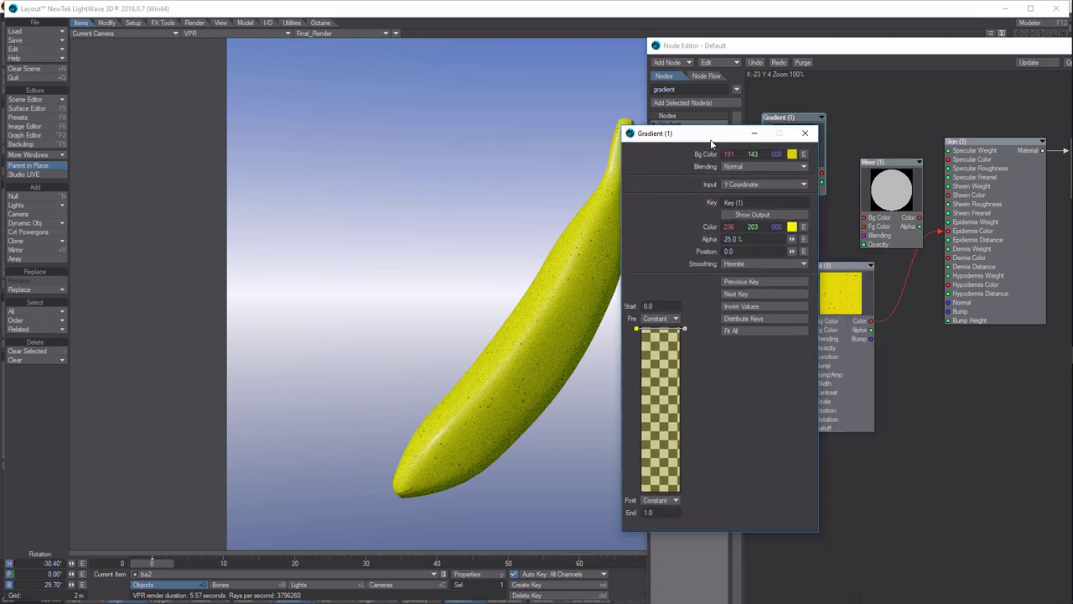
{"action": "left_click", "coordinate": [658, 489]}
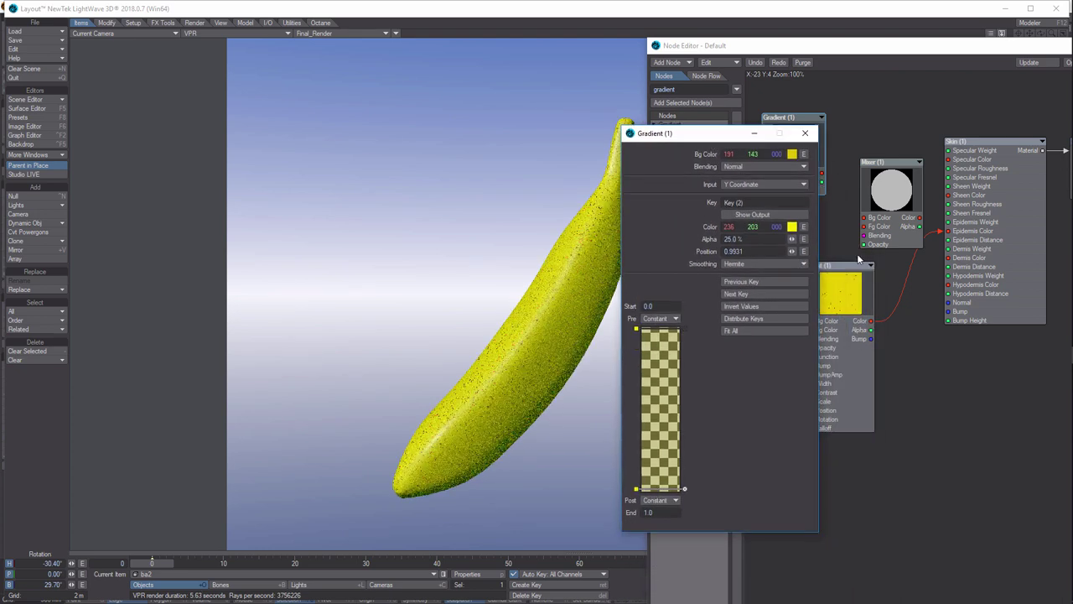
{"action": "left_click", "coordinate": [793, 228]}
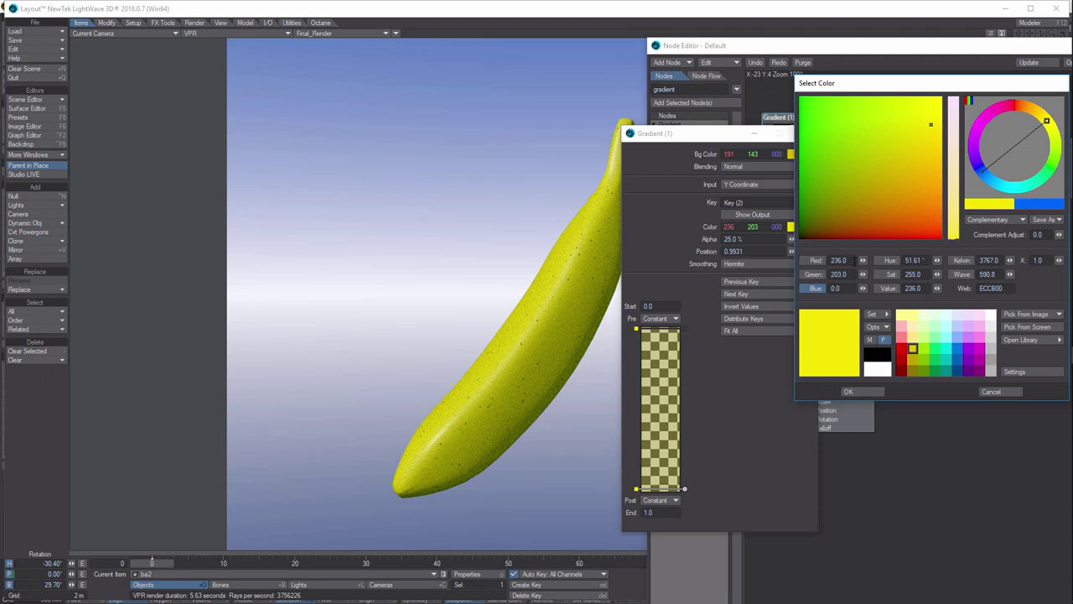
{"action": "left_click", "coordinate": [838, 260]}
{"action": "type", "text": "4"}
{"action": "key", "text": "Tab"}
{"action": "type", "text": "119"}
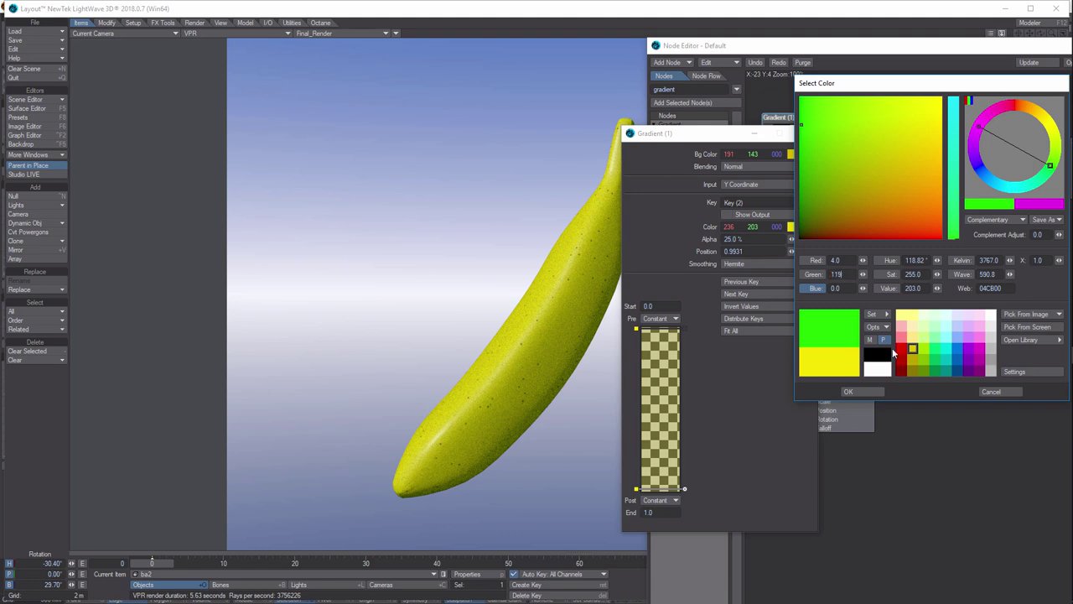
{"action": "key", "text": "Tab"}
{"action": "type", "text": "0"}
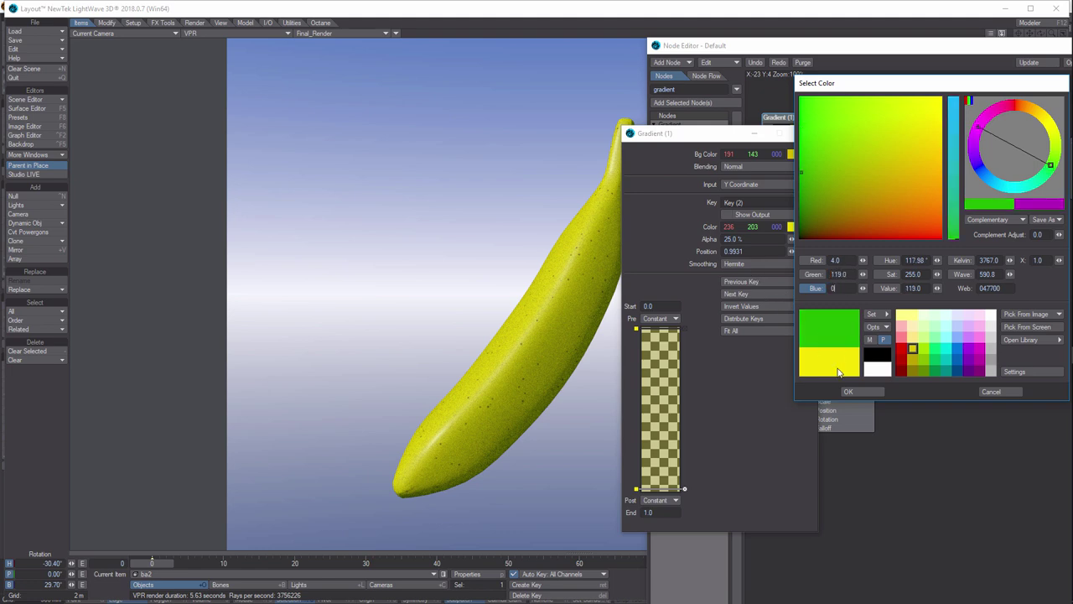
{"action": "left_click", "coordinate": [858, 394]}
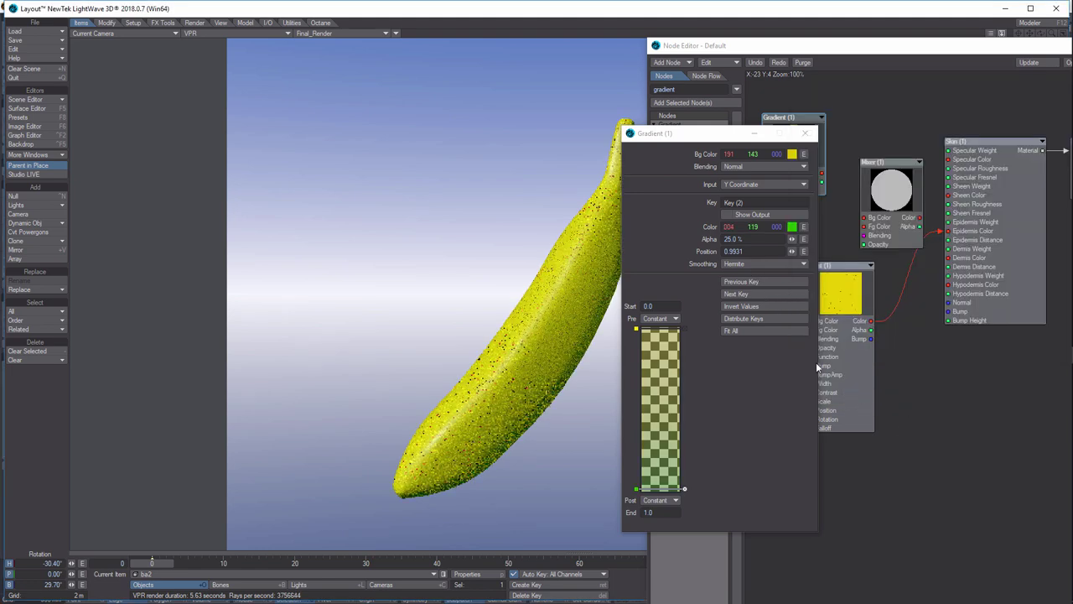
Change the smoothing of both gradient keys to Bezier.
{"action": "left_click", "coordinate": [790, 265]}
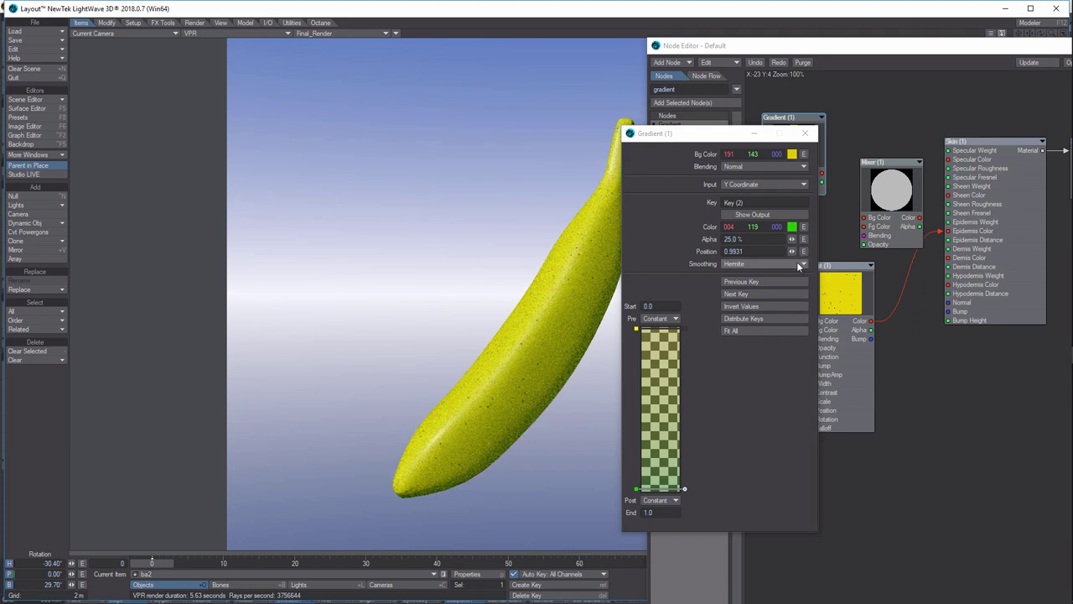
{"action": "left_click", "coordinate": [799, 290]}
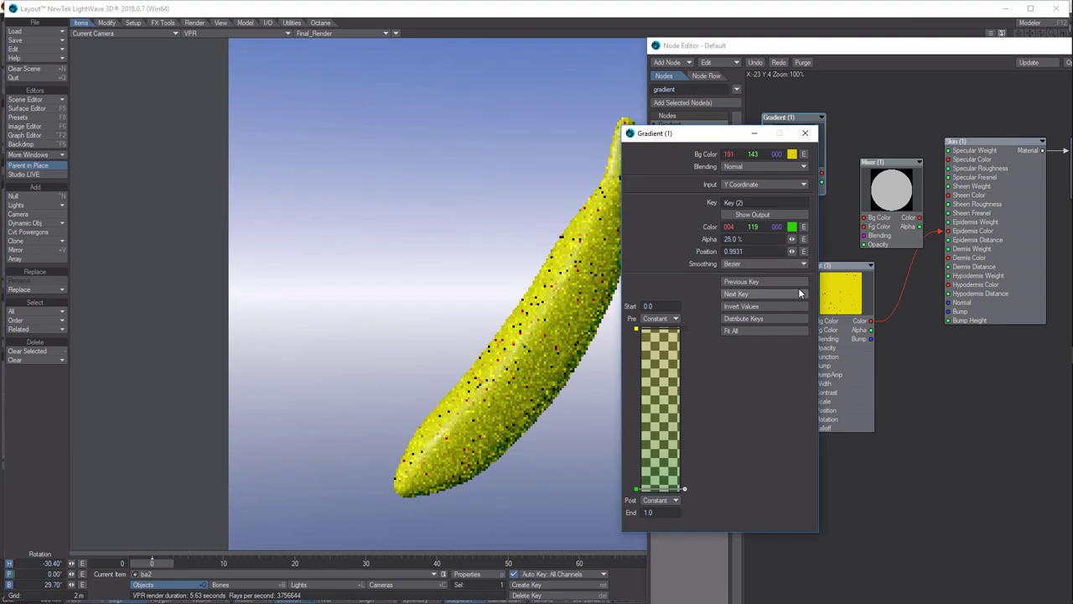
{"action": "left_click", "coordinate": [660, 332]}
{"action": "left_click", "coordinate": [785, 265]}
{"action": "left_click", "coordinate": [785, 291]}
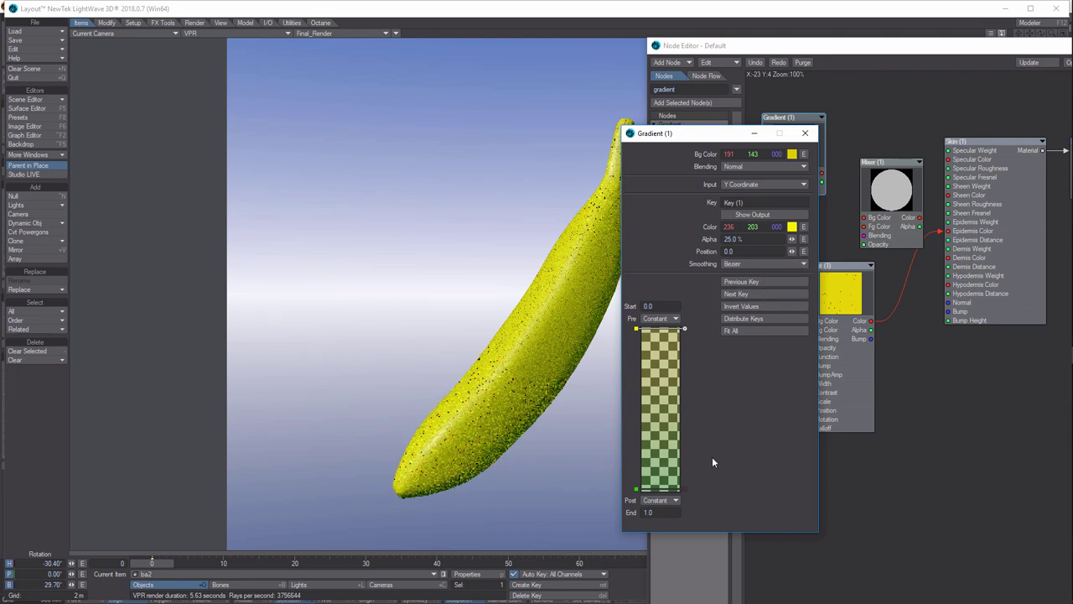
Set the alpha of the gradient's green end key to 50% and move the gradient settings clear of the nodes.
{"action": "left_click", "coordinate": [675, 492]}
{"action": "left_click", "coordinate": [738, 240]}
{"action": "type", "text": "50"}
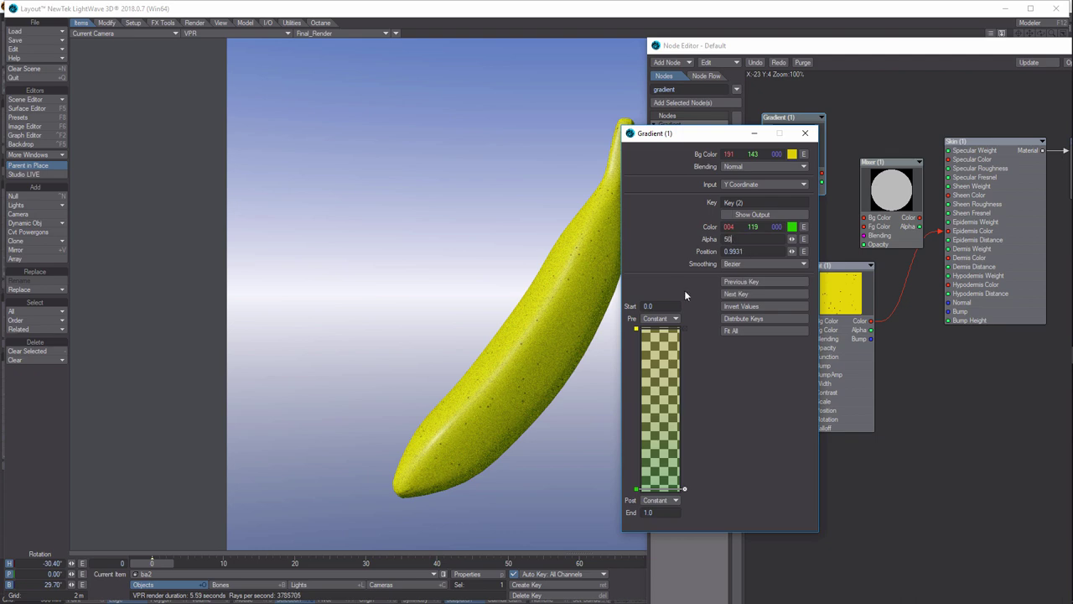
{"action": "key", "text": "Return"}
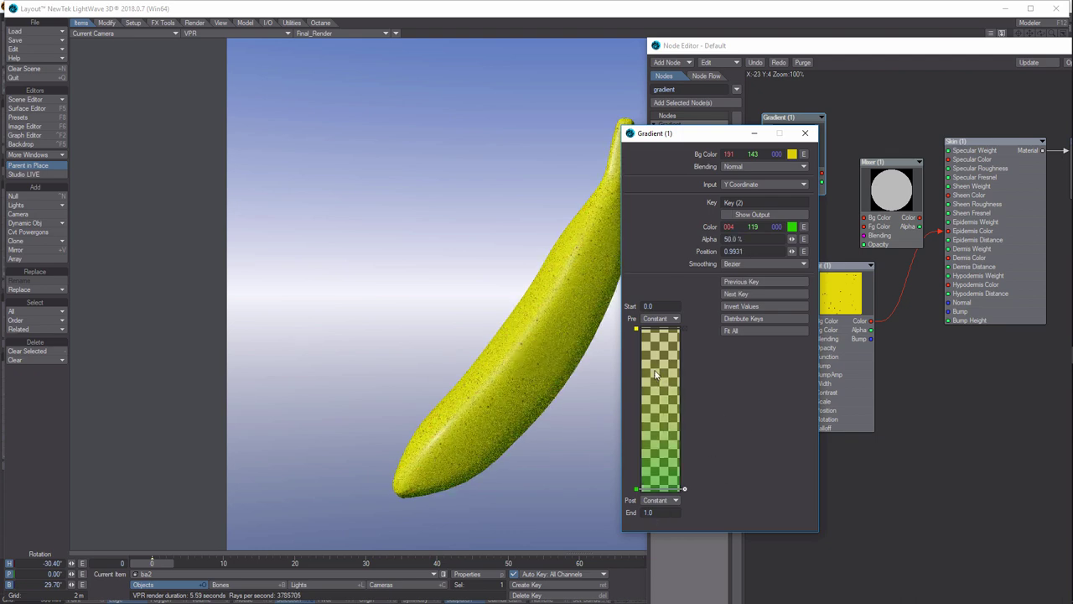
{"action": "left_click_drag", "start_coordinate": [733, 134], "coordinate": [556, 167]}
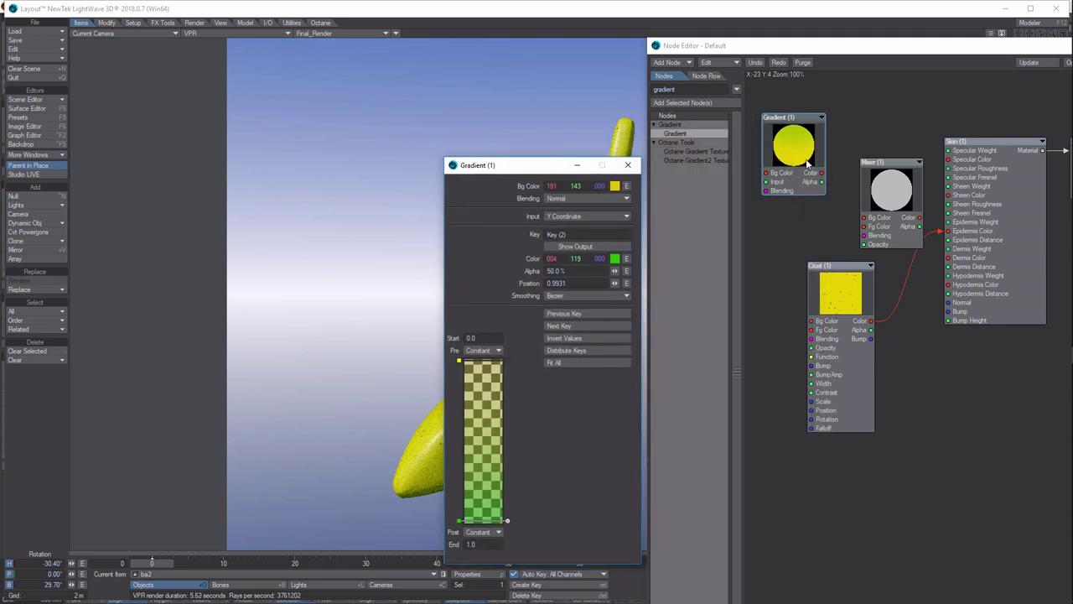
{"action": "left_click", "coordinate": [480, 362]}
{"action": "left_click_drag", "start_coordinate": [615, 271], "coordinate": [459, 539]}
{"action": "left_click", "coordinate": [494, 523]}
Feed the Gradient colour into the Mixer's Bg Color and the Crust colour into its Fg Color, with the Mixer output driving Skin's Epidermis Color.
{"action": "left_click_drag", "start_coordinate": [831, 303], "coordinate": [805, 342]}
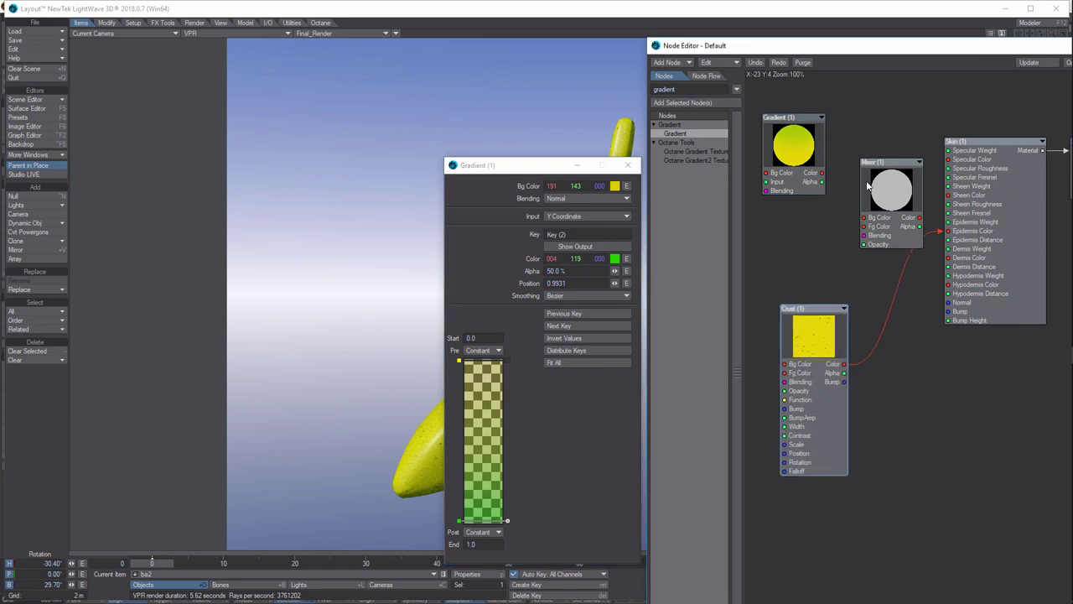
{"action": "left_click_drag", "start_coordinate": [821, 173], "coordinate": [864, 217]}
{"action": "left_click_drag", "start_coordinate": [945, 225], "coordinate": [864, 226]}
{"action": "left_click_drag", "start_coordinate": [824, 328], "coordinate": [786, 269]}
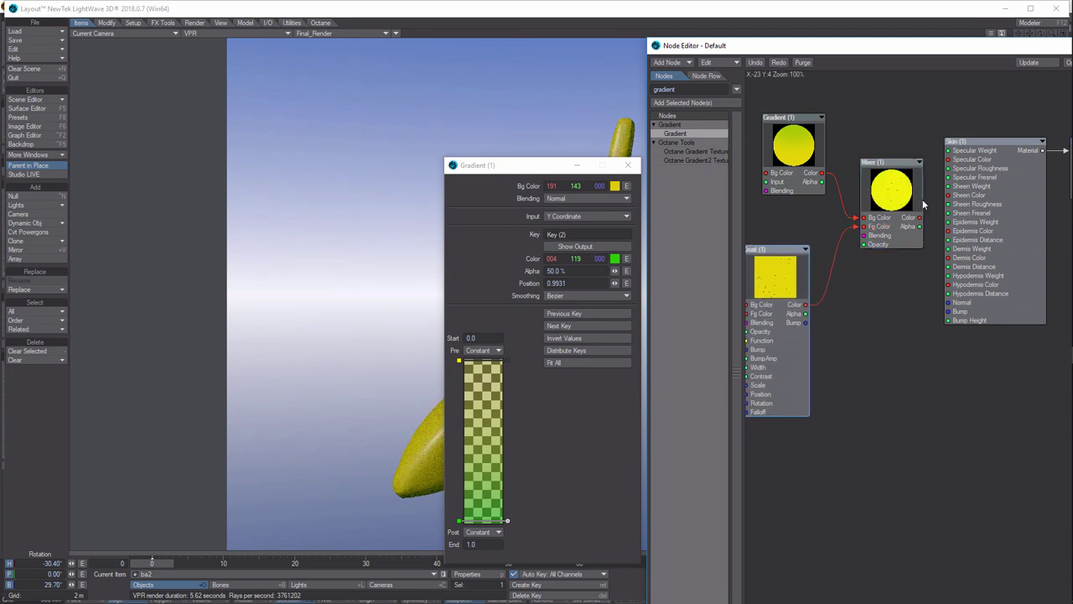
{"action": "left_click_drag", "start_coordinate": [921, 218], "coordinate": [948, 230]}
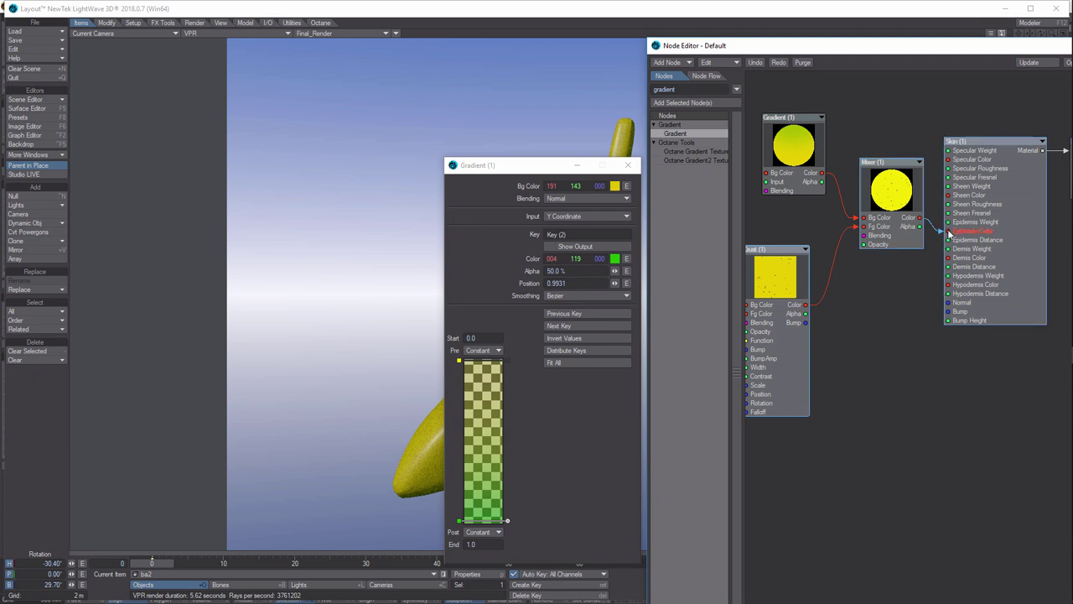
Set the Mixer node's blending mode to Multiply and close its settings.
{"action": "double_click", "coordinate": [896, 193]}
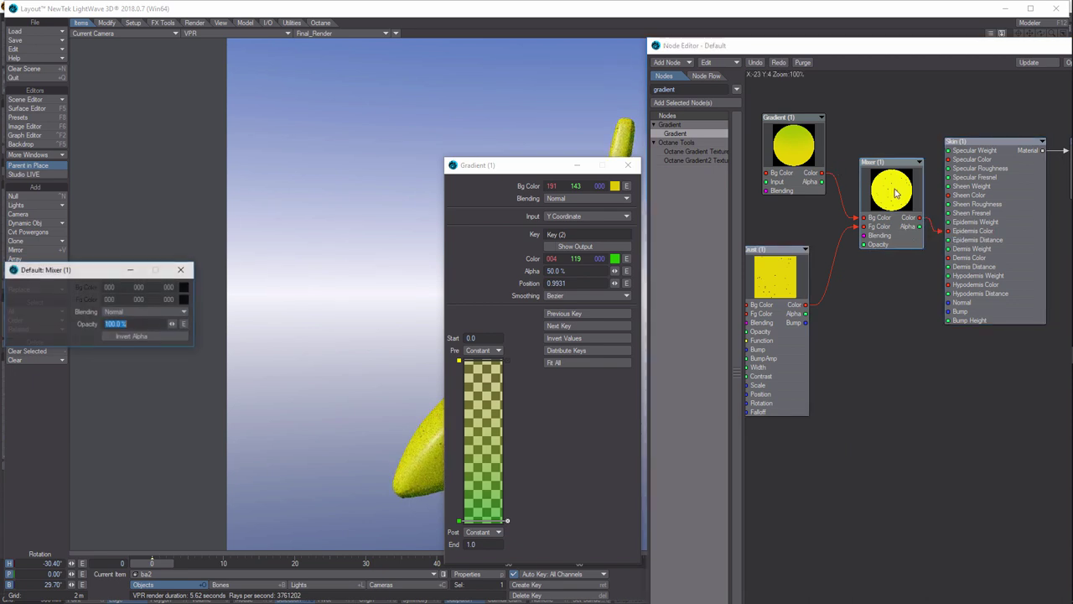
{"action": "left_click", "coordinate": [183, 312]}
{"action": "left_click", "coordinate": [189, 336]}
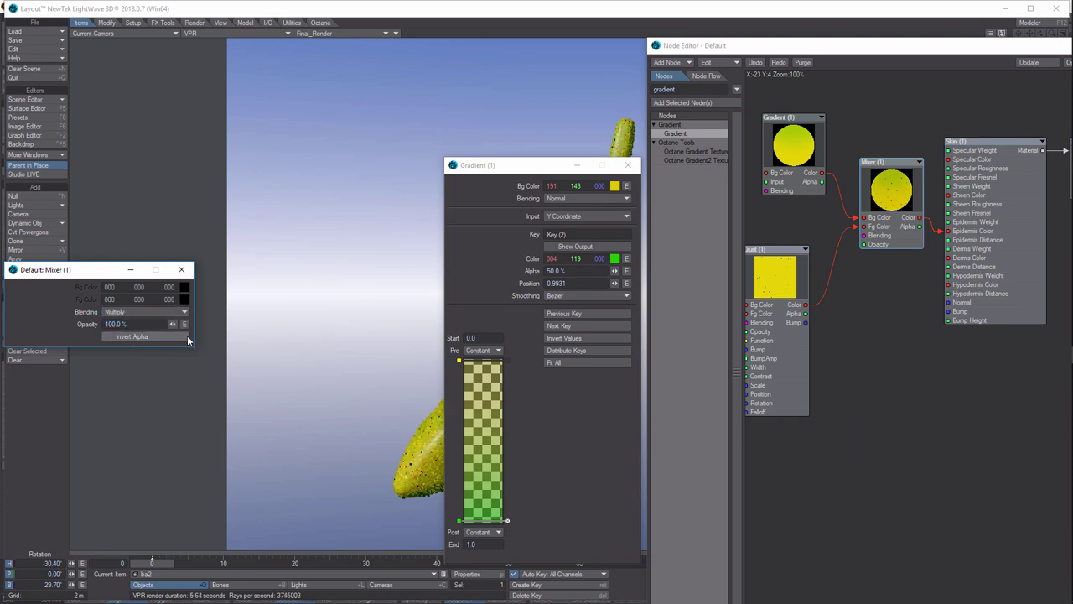
{"action": "left_click", "coordinate": [186, 269]}
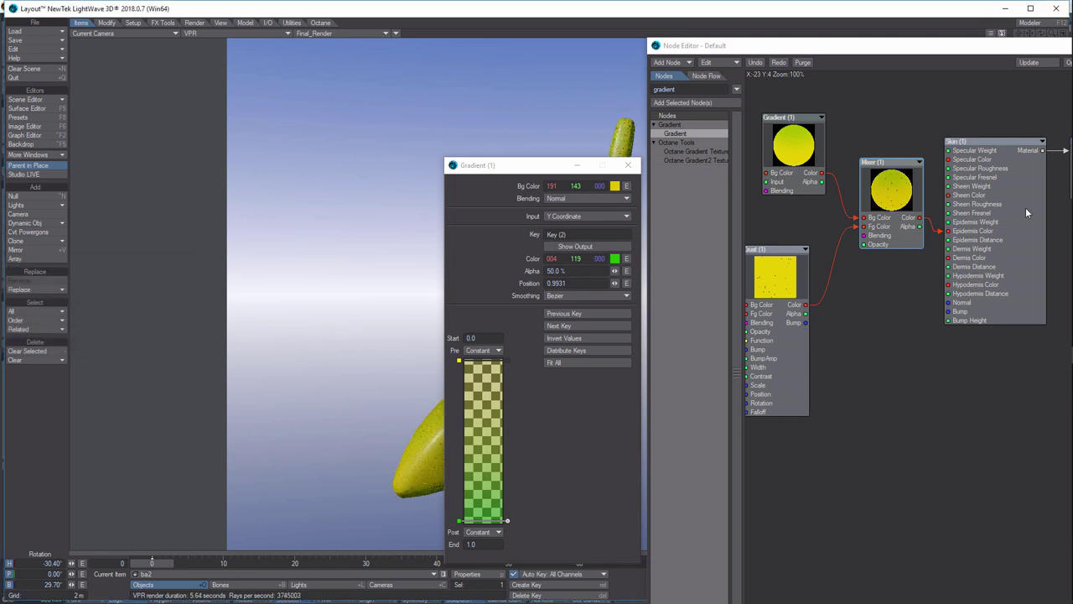
Close the gradient settings and the Node Editor to reveal the whole banana in the viewport.
{"action": "left_click", "coordinate": [628, 165]}
{"action": "left_click_drag", "start_coordinate": [850, 48], "coordinate": [432, 110]}
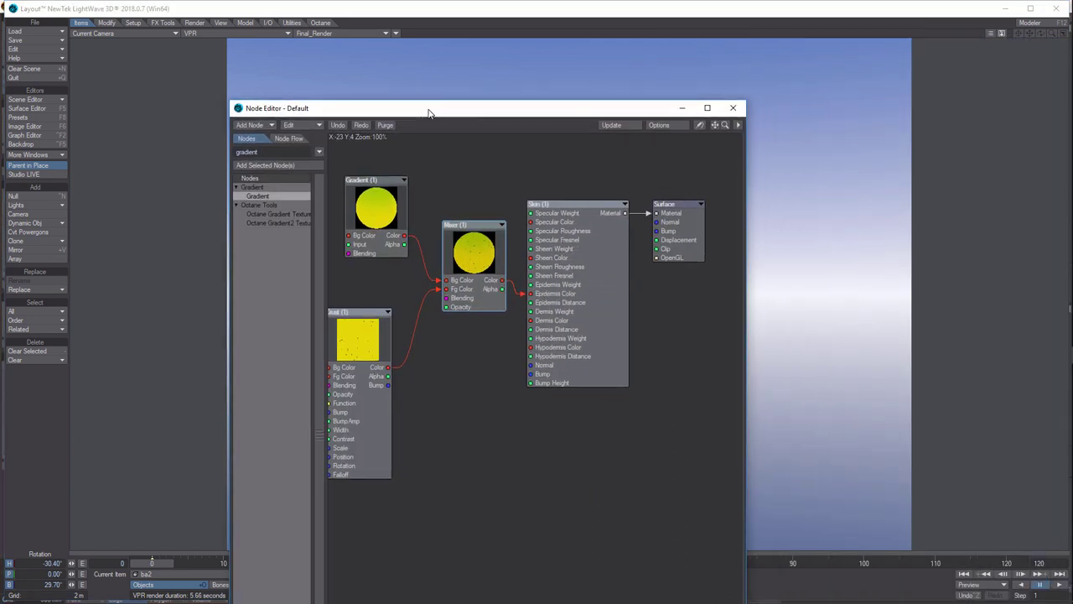
{"action": "left_click", "coordinate": [733, 108]}
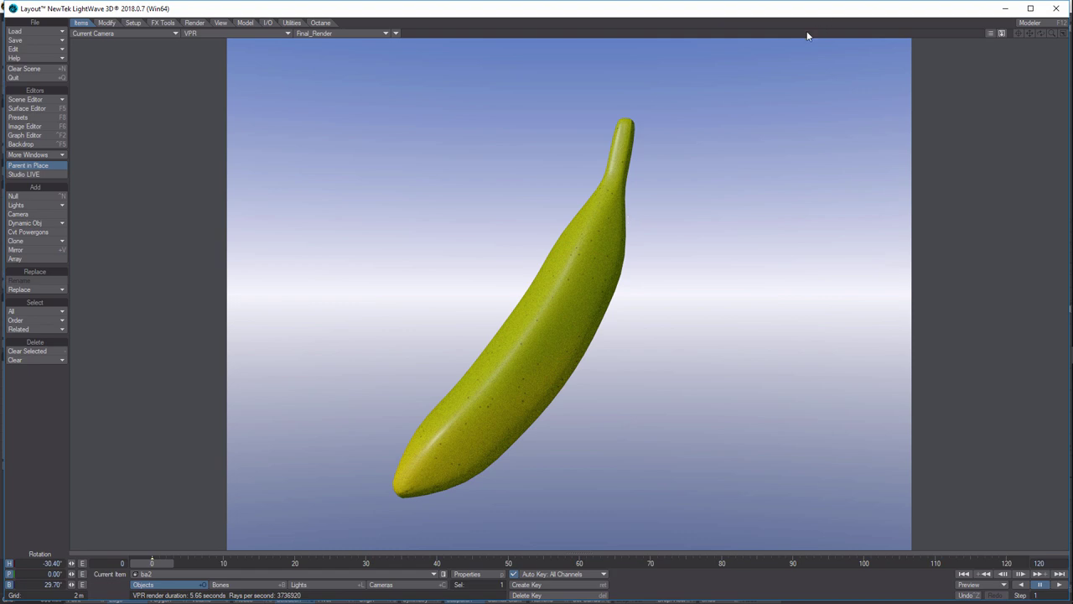
Switch the viewport to Textured Shaded Solid and create three clones of the banana.
{"action": "left_click", "coordinate": [285, 33]}
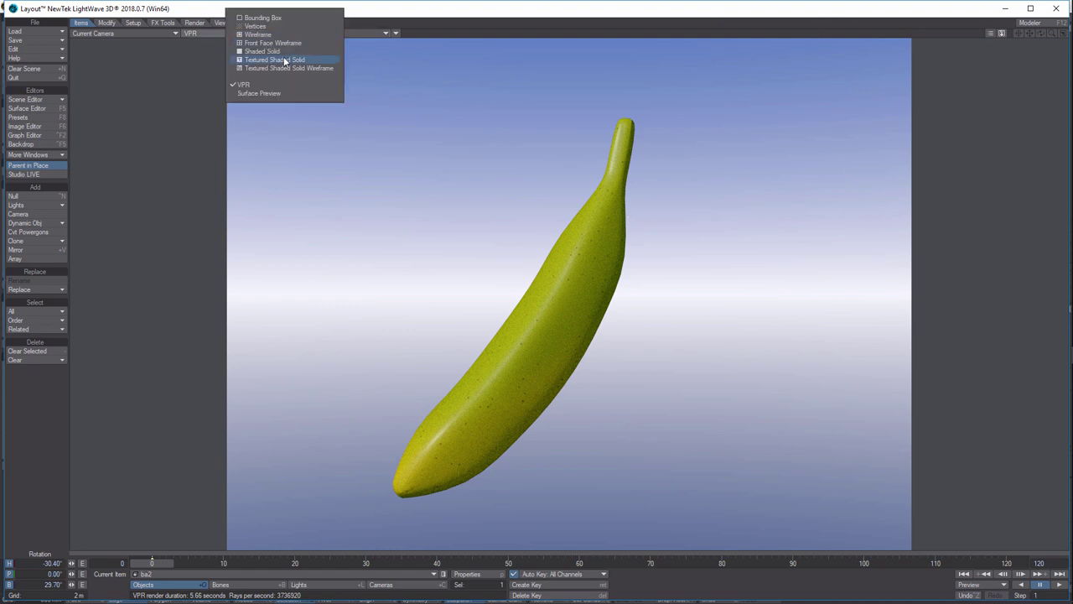
{"action": "left_click", "coordinate": [284, 60]}
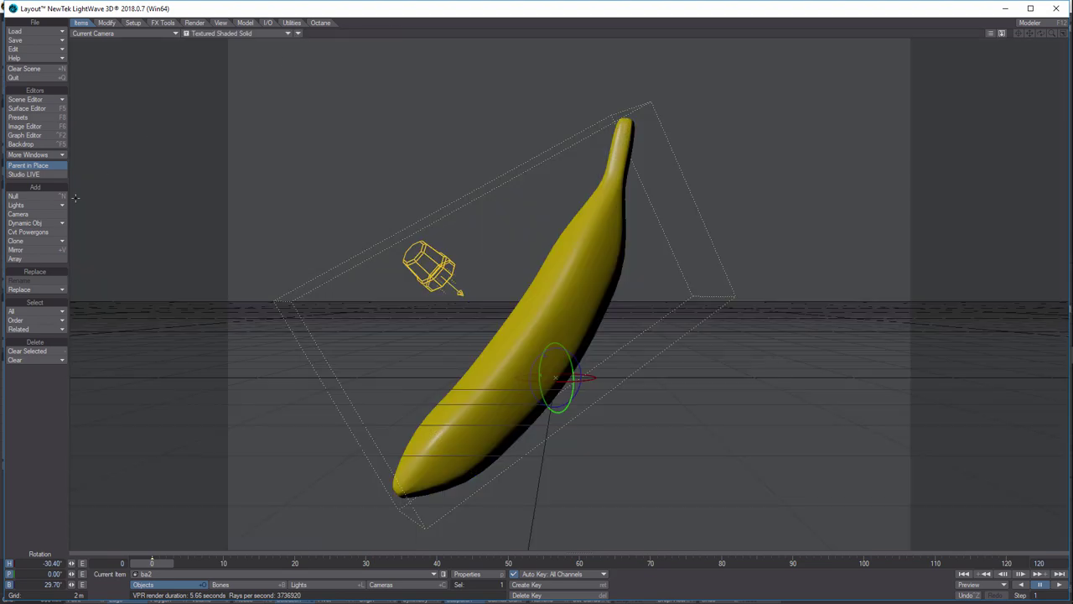
{"action": "left_click", "coordinate": [31, 242]}
{"action": "left_click", "coordinate": [34, 243]}
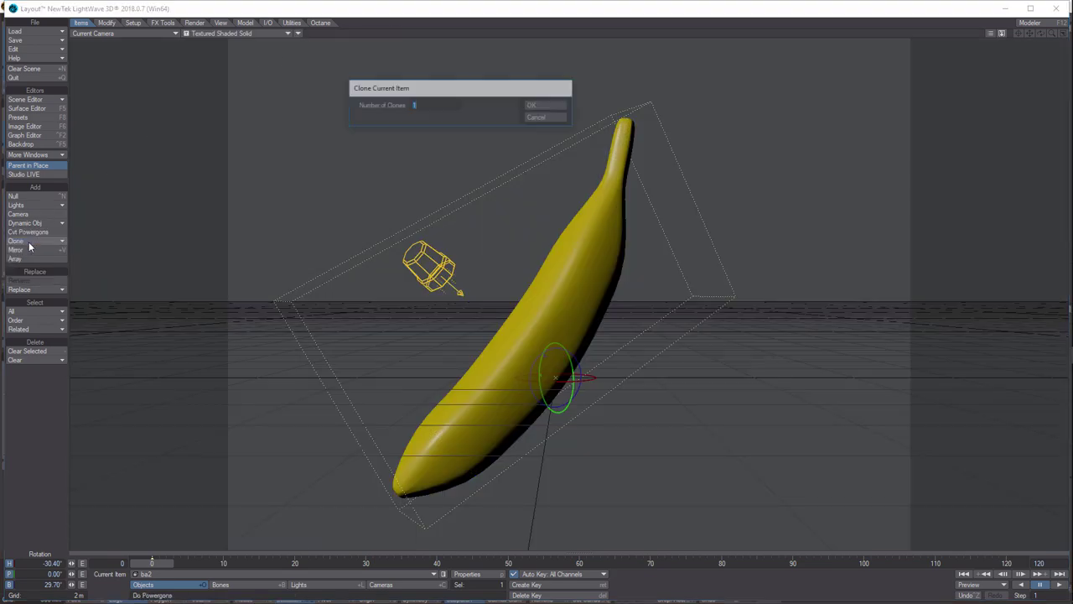
{"action": "type", "text": "3"}
{"action": "left_click", "coordinate": [535, 108]}
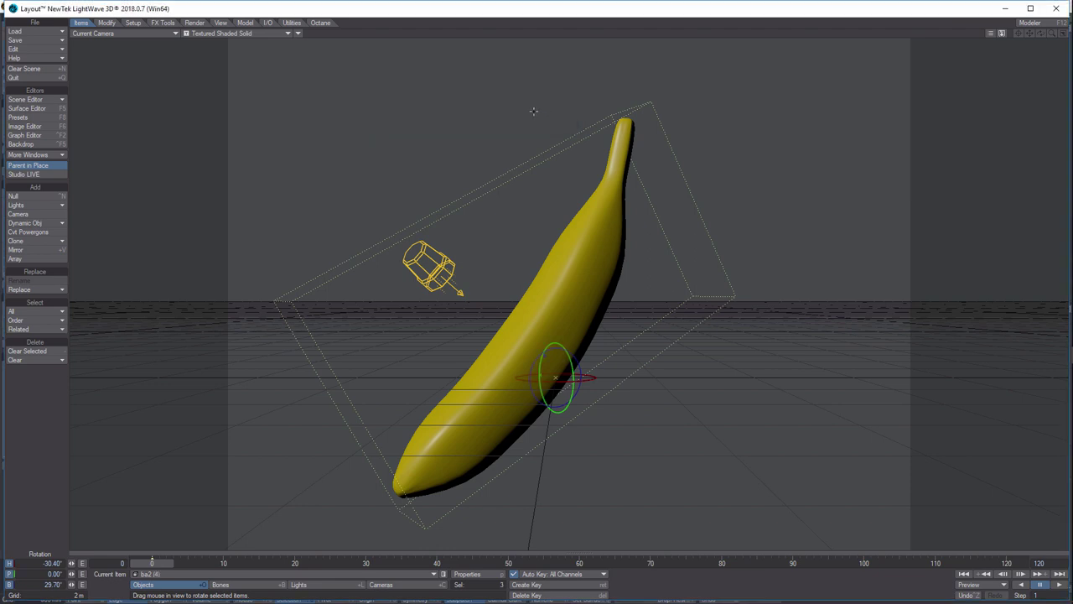
Move the clone ba2 (2) along X to about 3.89 m.
{"action": "left_click", "coordinate": [432, 574]}
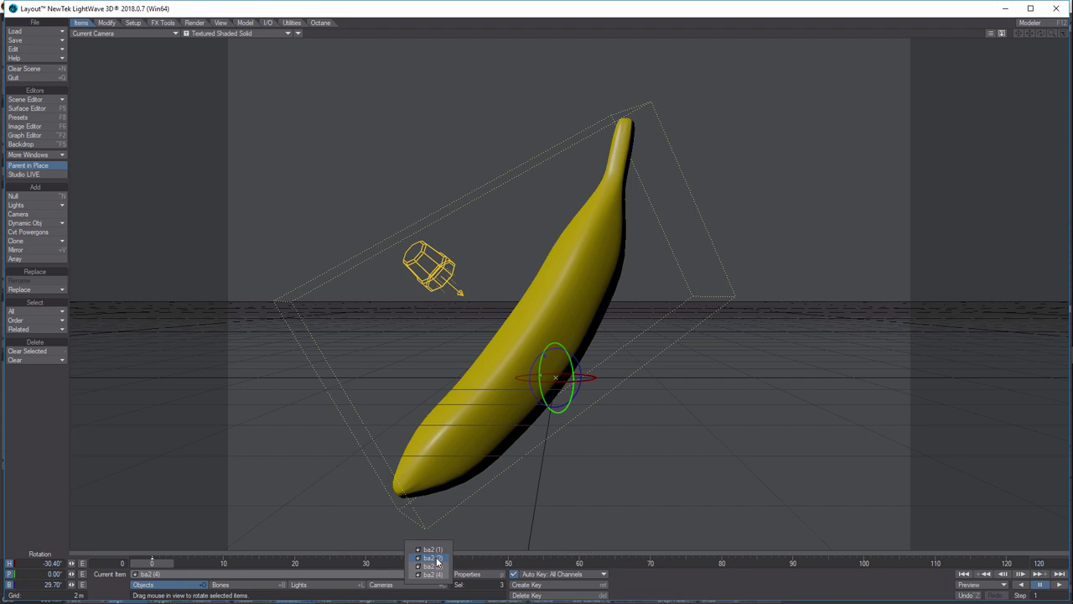
{"action": "left_click", "coordinate": [434, 558]}
{"action": "key", "text": "h"}
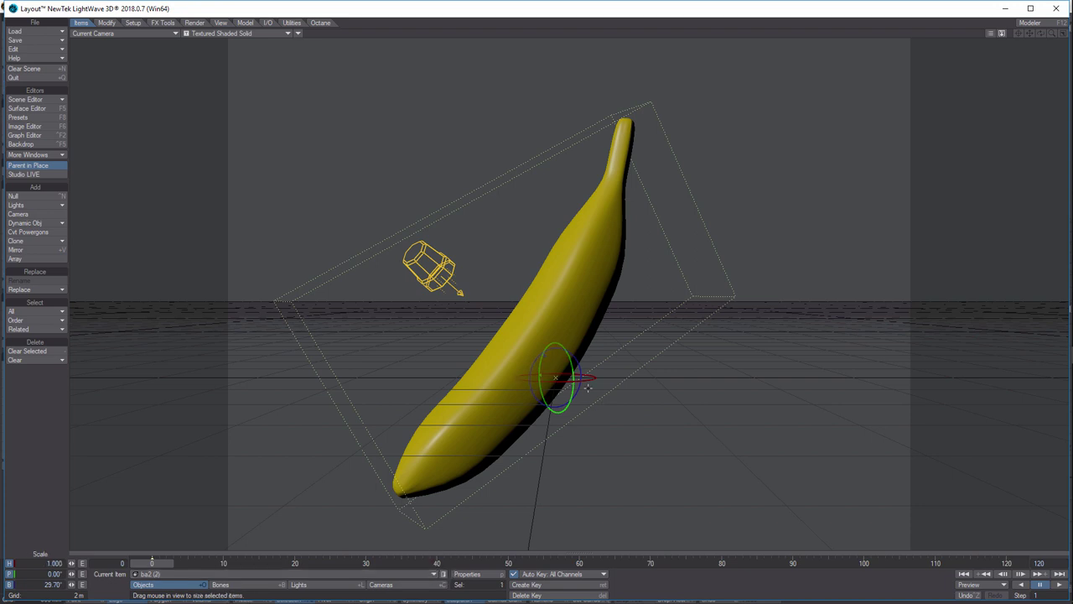
{"action": "key", "text": "t"}
{"action": "left_click_drag", "start_coordinate": [576, 377], "coordinate": [771, 378]}
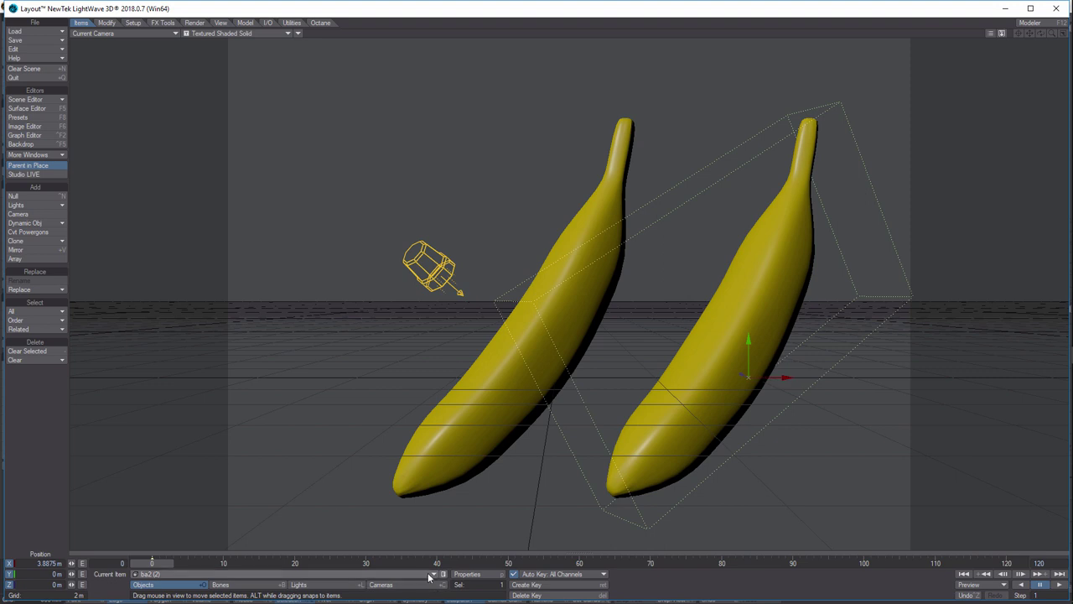
Move the clone ba2 (3) along X to about -4.64 m.
{"action": "left_click", "coordinate": [434, 574]}
{"action": "left_click", "coordinate": [433, 578]}
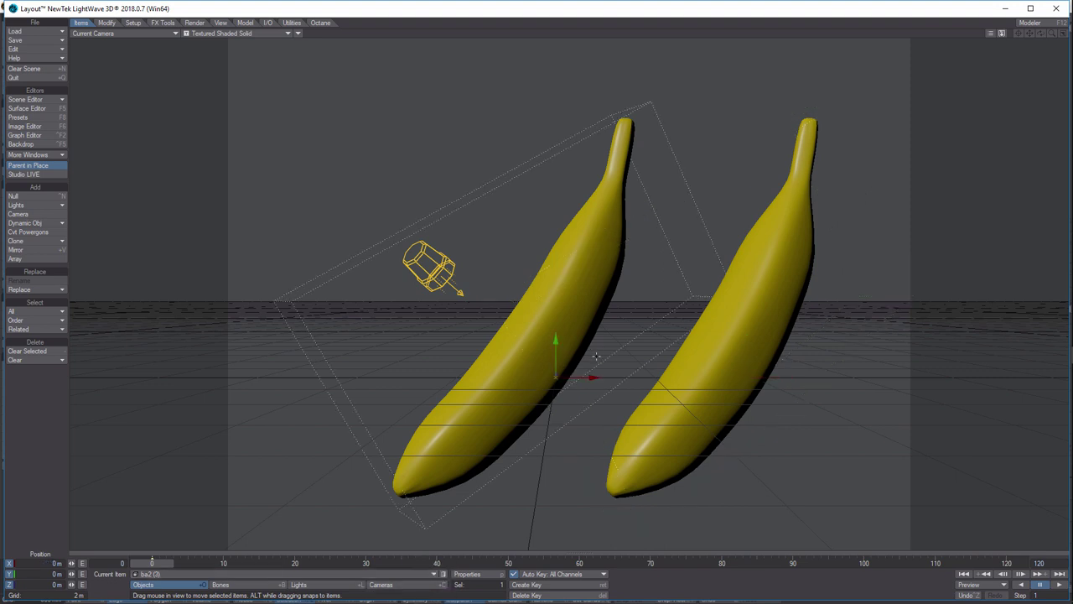
{"action": "left_click_drag", "start_coordinate": [591, 378], "coordinate": [362, 378]}
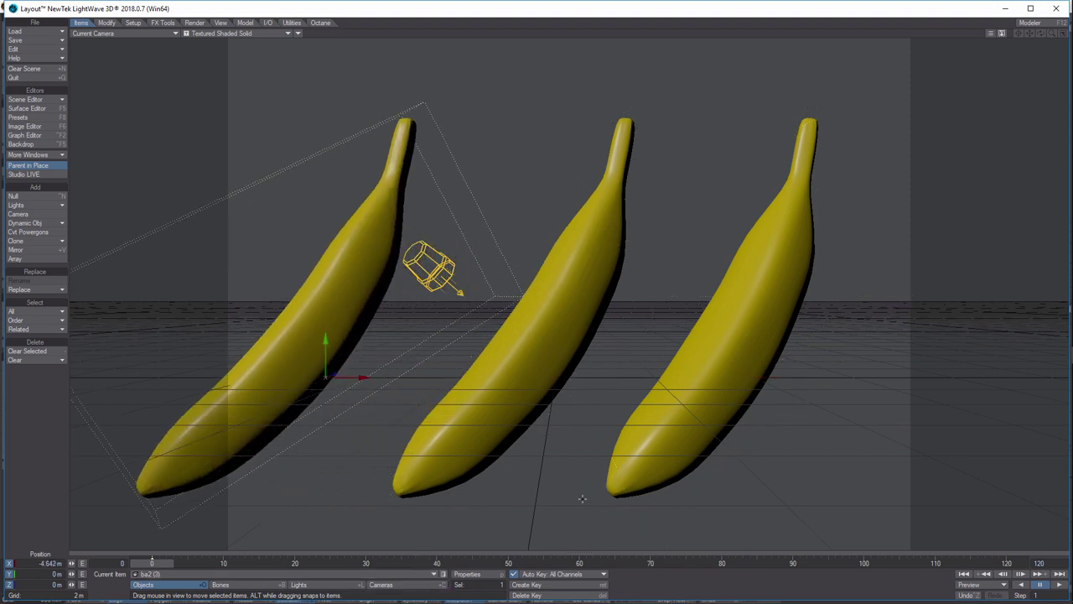
Move the clone ba2 (4) along X to about -2.31 m and switch the viewport back to VPR.
{"action": "left_click", "coordinate": [436, 577]}
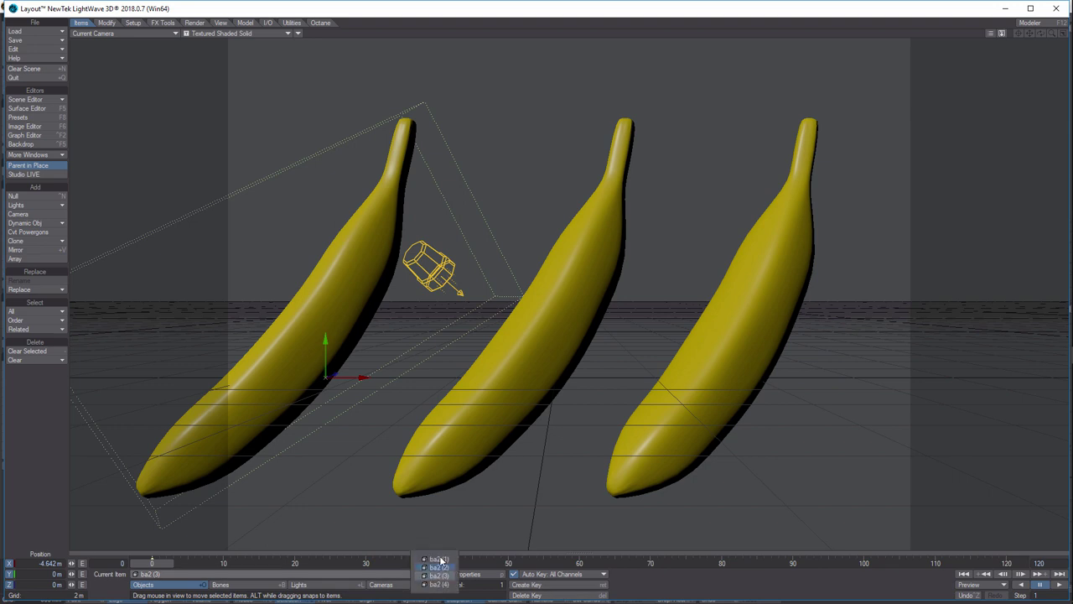
{"action": "left_click", "coordinate": [440, 584]}
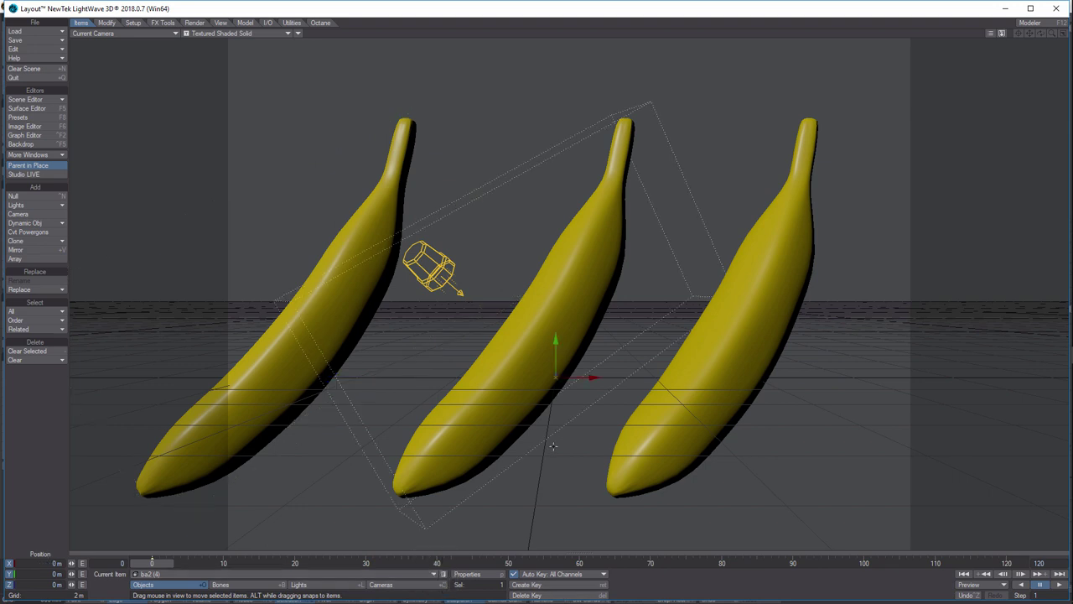
{"action": "left_click_drag", "start_coordinate": [591, 378], "coordinate": [478, 377]}
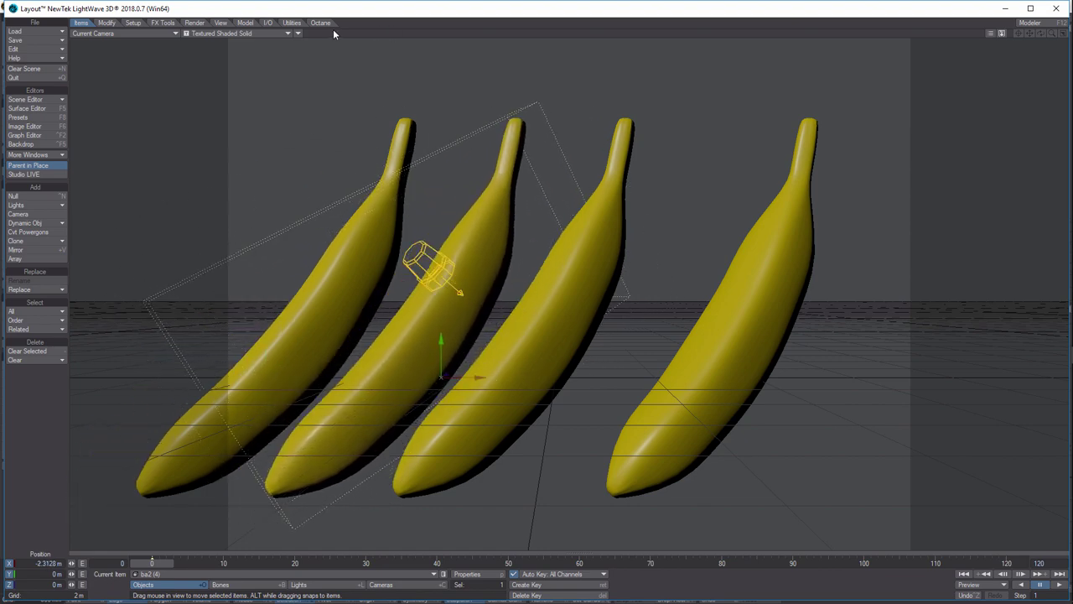
{"action": "left_click", "coordinate": [285, 33]}
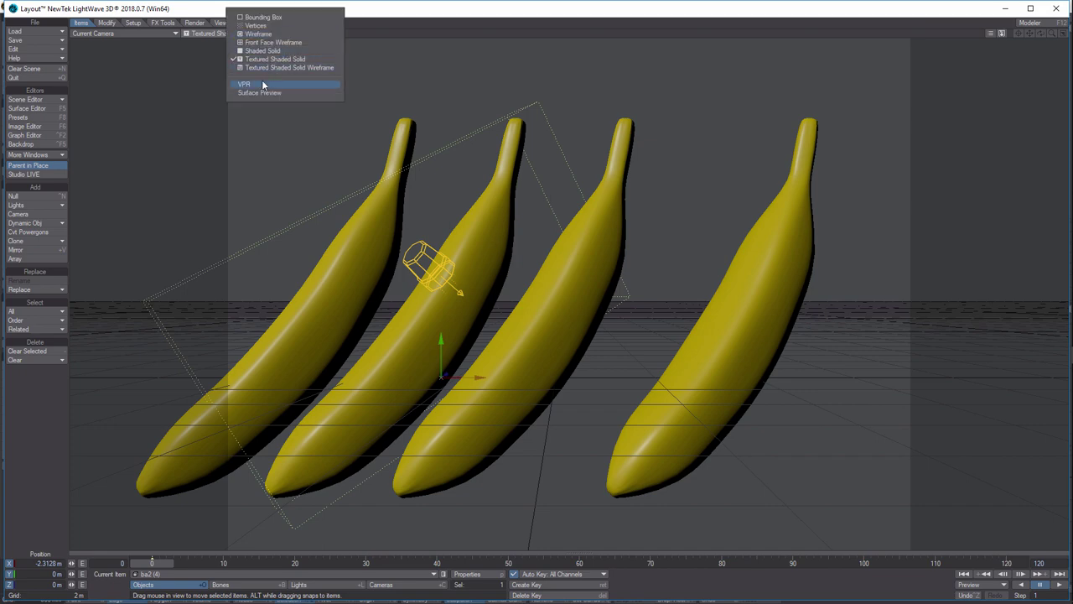
{"action": "left_click", "coordinate": [263, 84]}
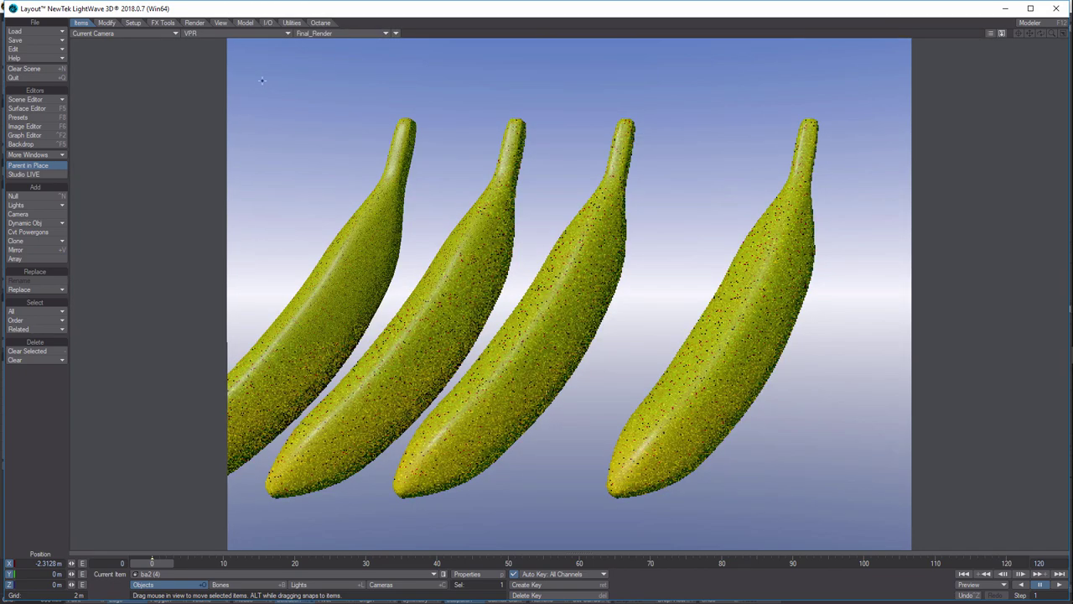